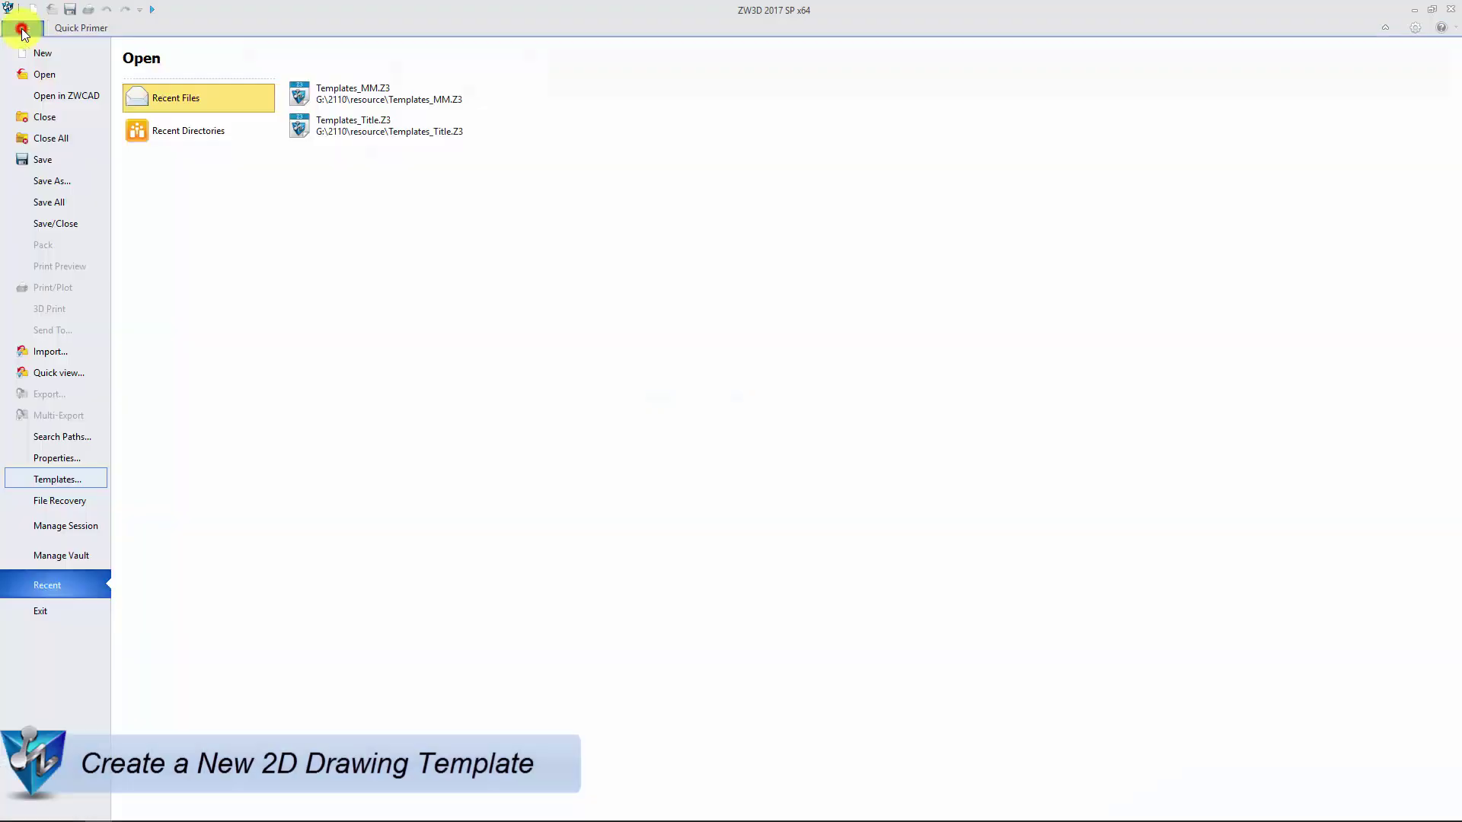
Step: Add a new drawing sheet named 'Template customization' to Templates_MM.Z3
{"action": "left_click", "coordinate": [86, 481]}
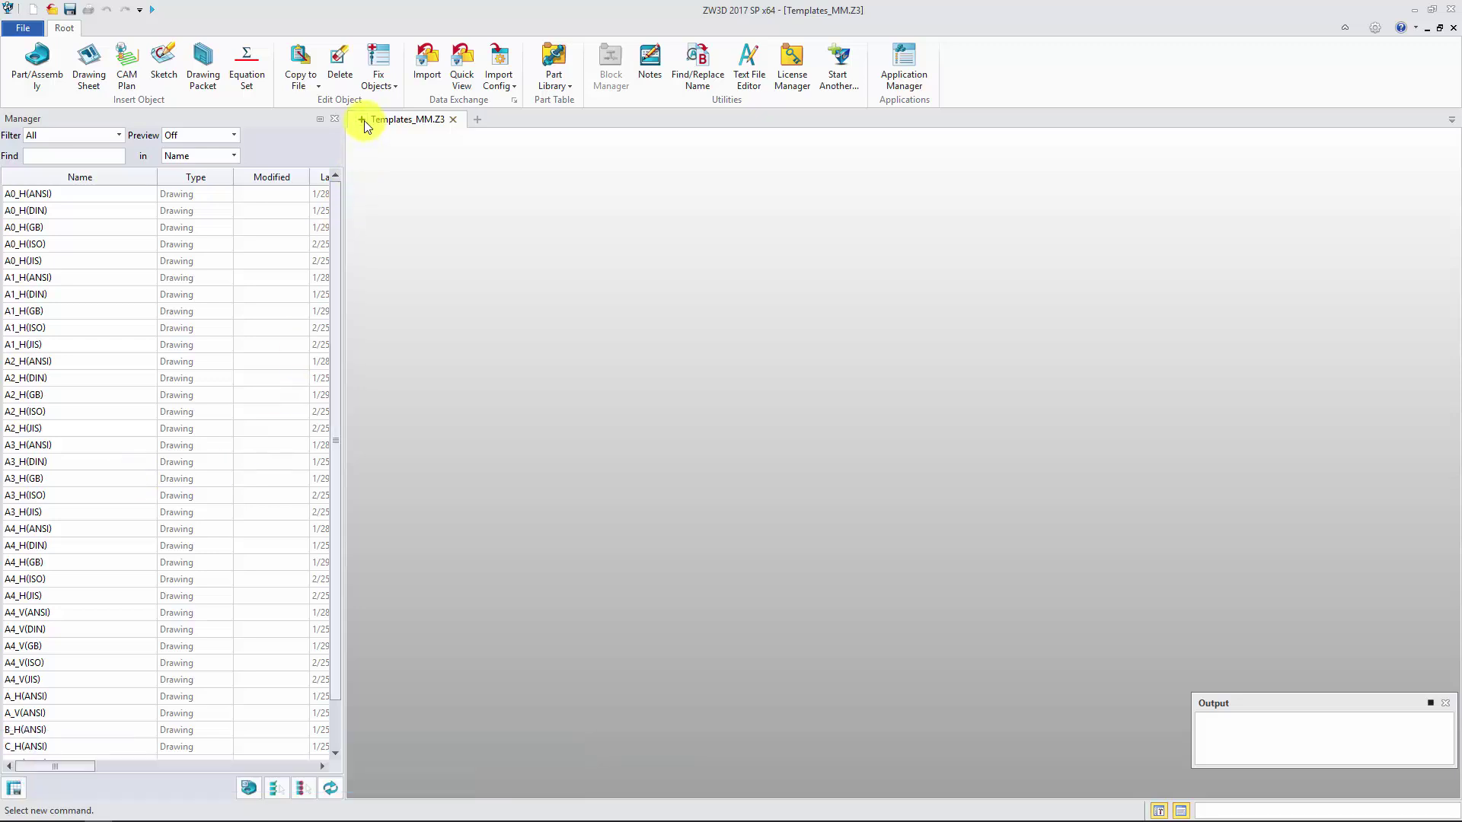
{"action": "left_click", "coordinate": [363, 120]}
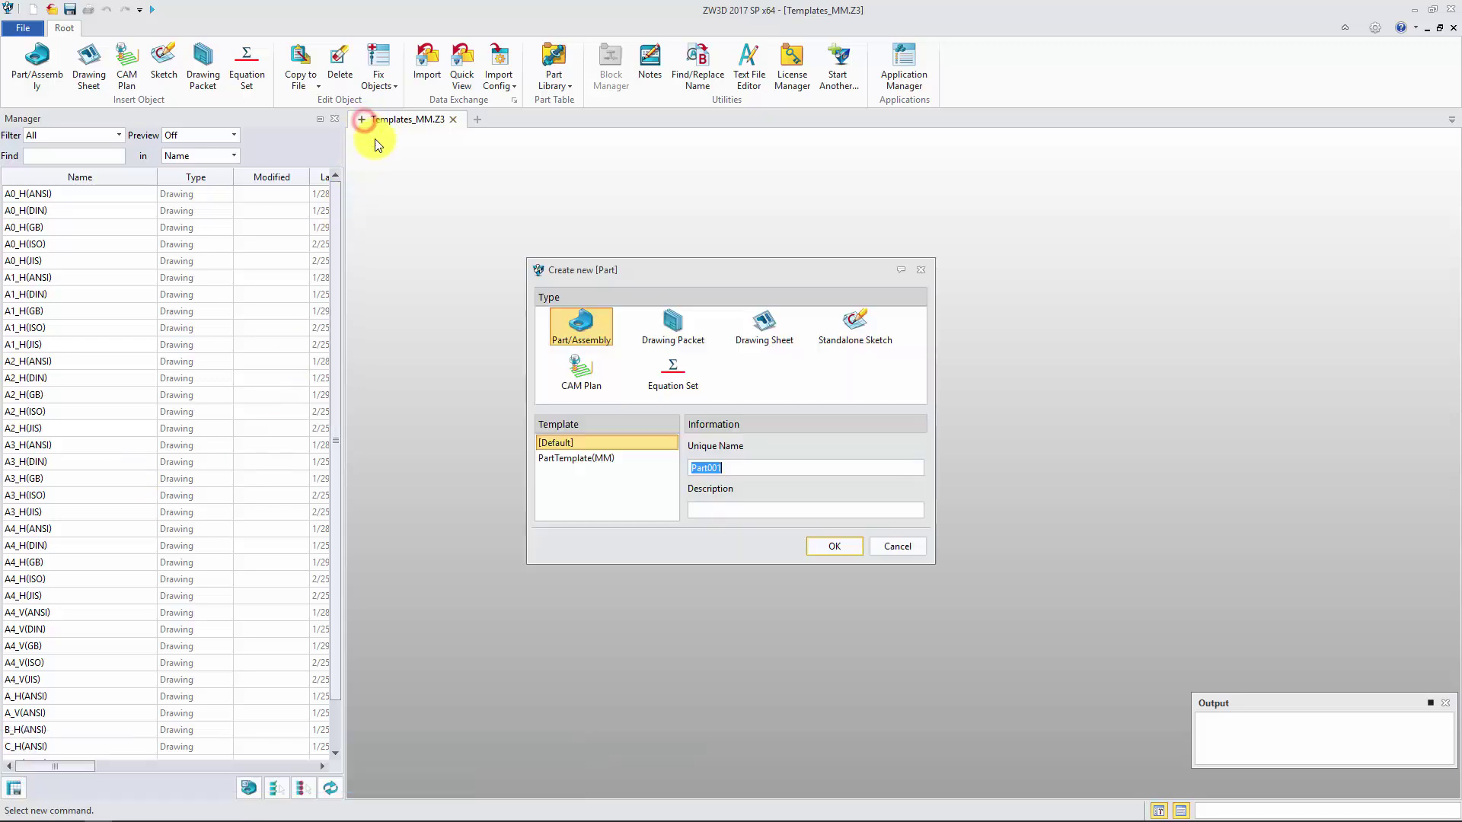
{"action": "left_click", "coordinate": [778, 348]}
{"action": "left_click", "coordinate": [804, 468]}
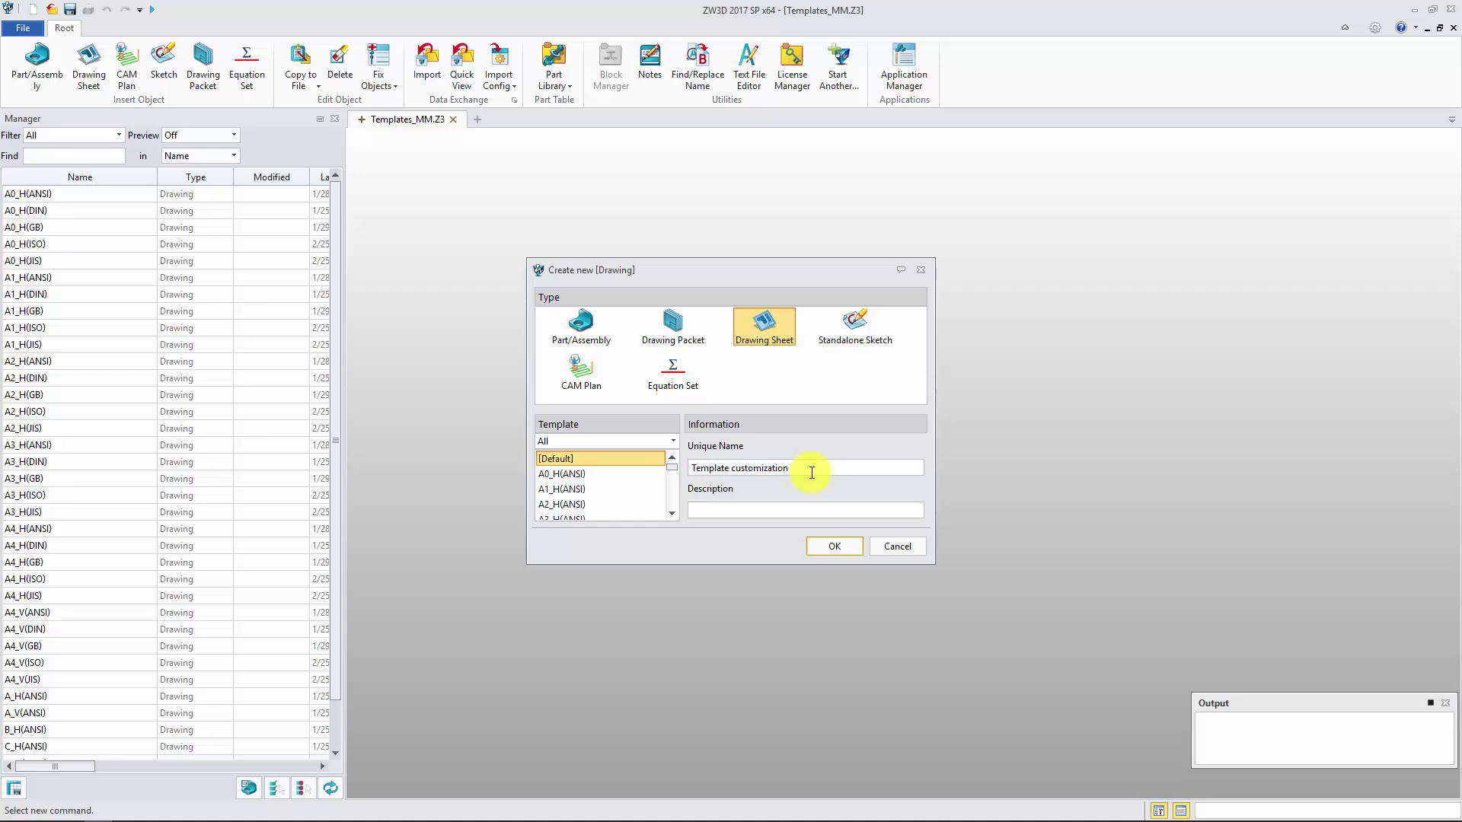
{"action": "left_click", "coordinate": [823, 545]}
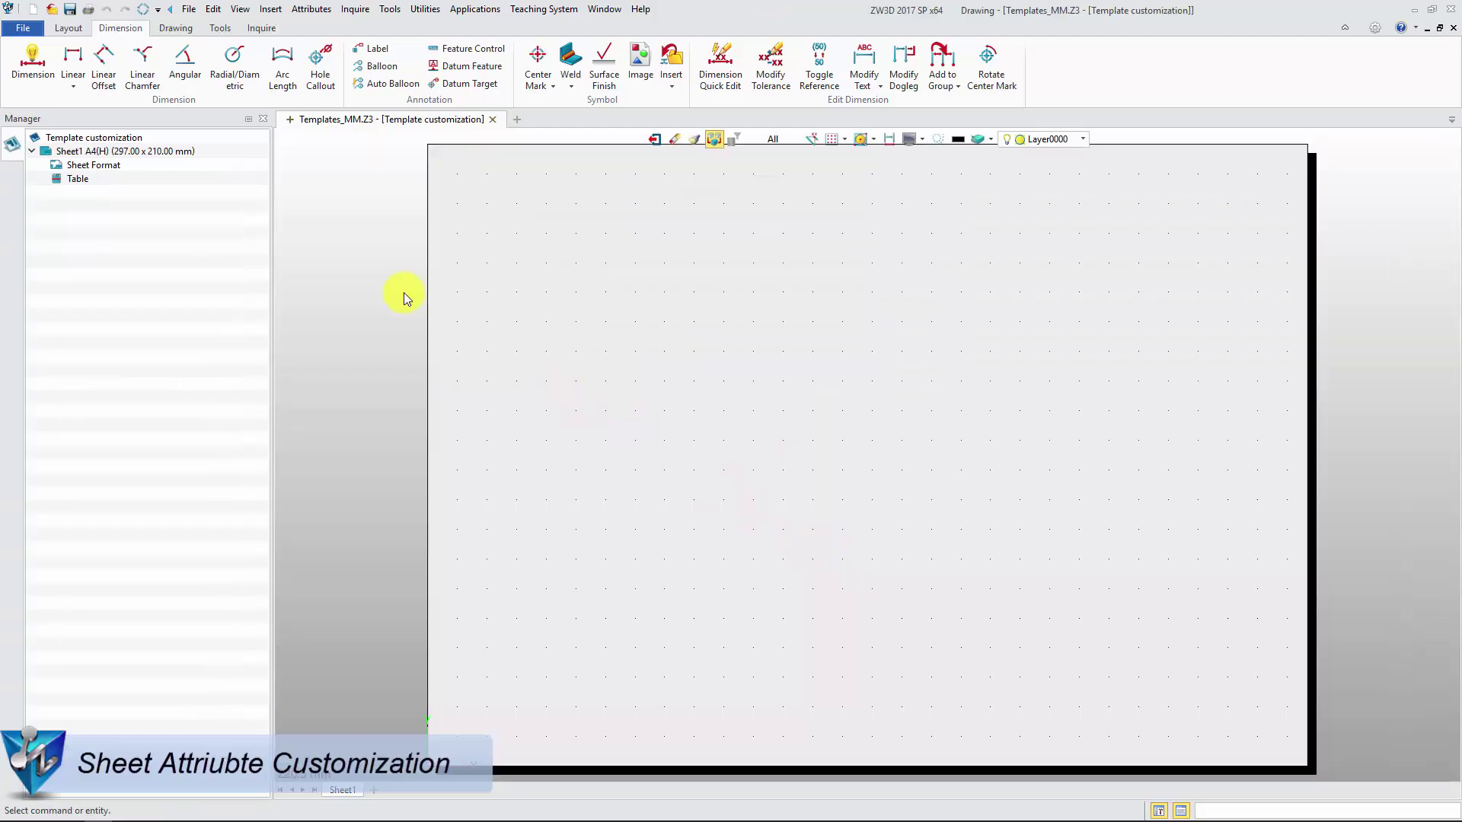
Step: Change Sheet1's paper colour to white in its sheet attributes
{"action": "right_click", "coordinate": [171, 155]}
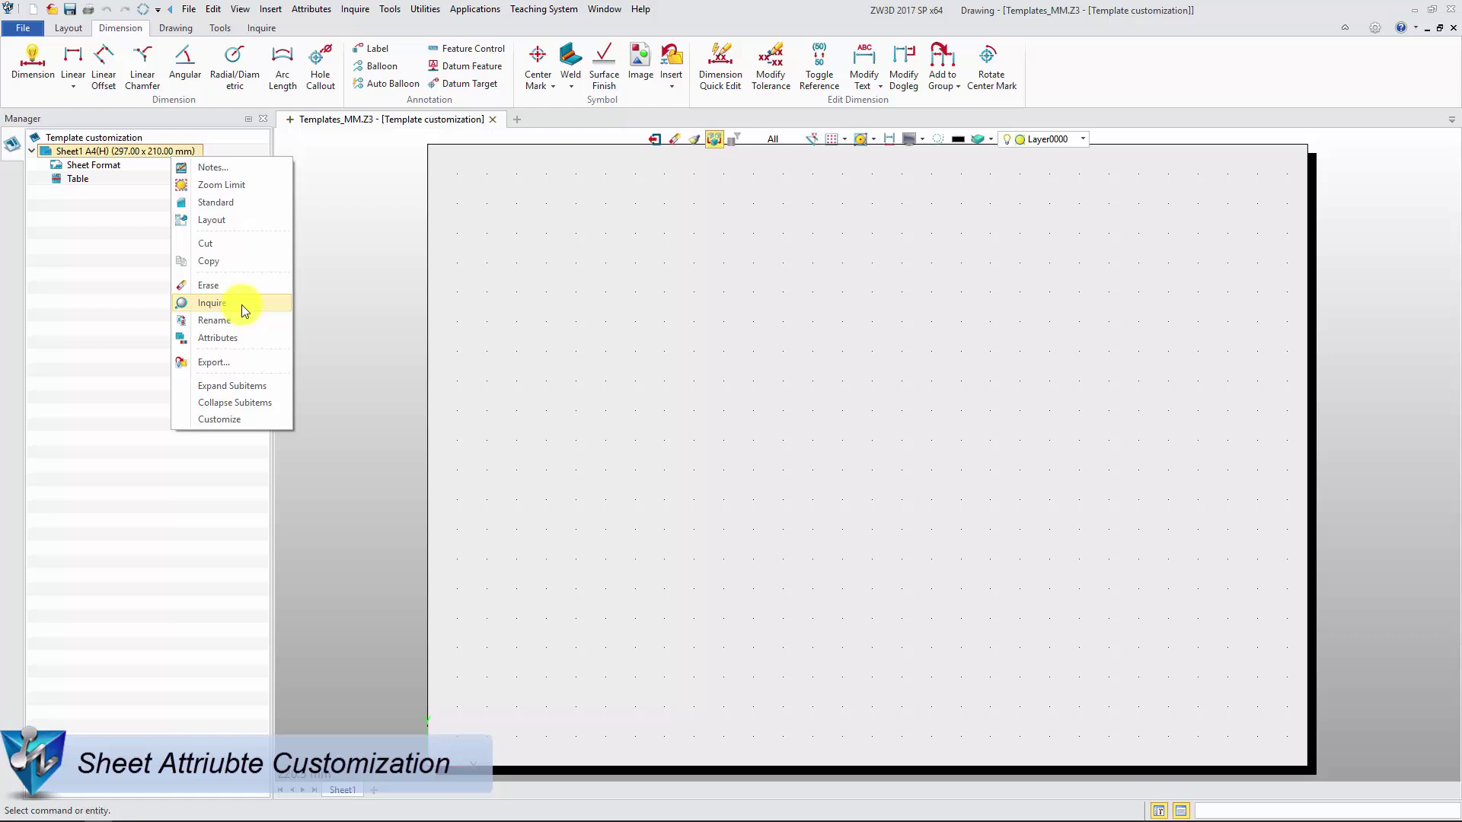
{"action": "left_click", "coordinate": [217, 338]}
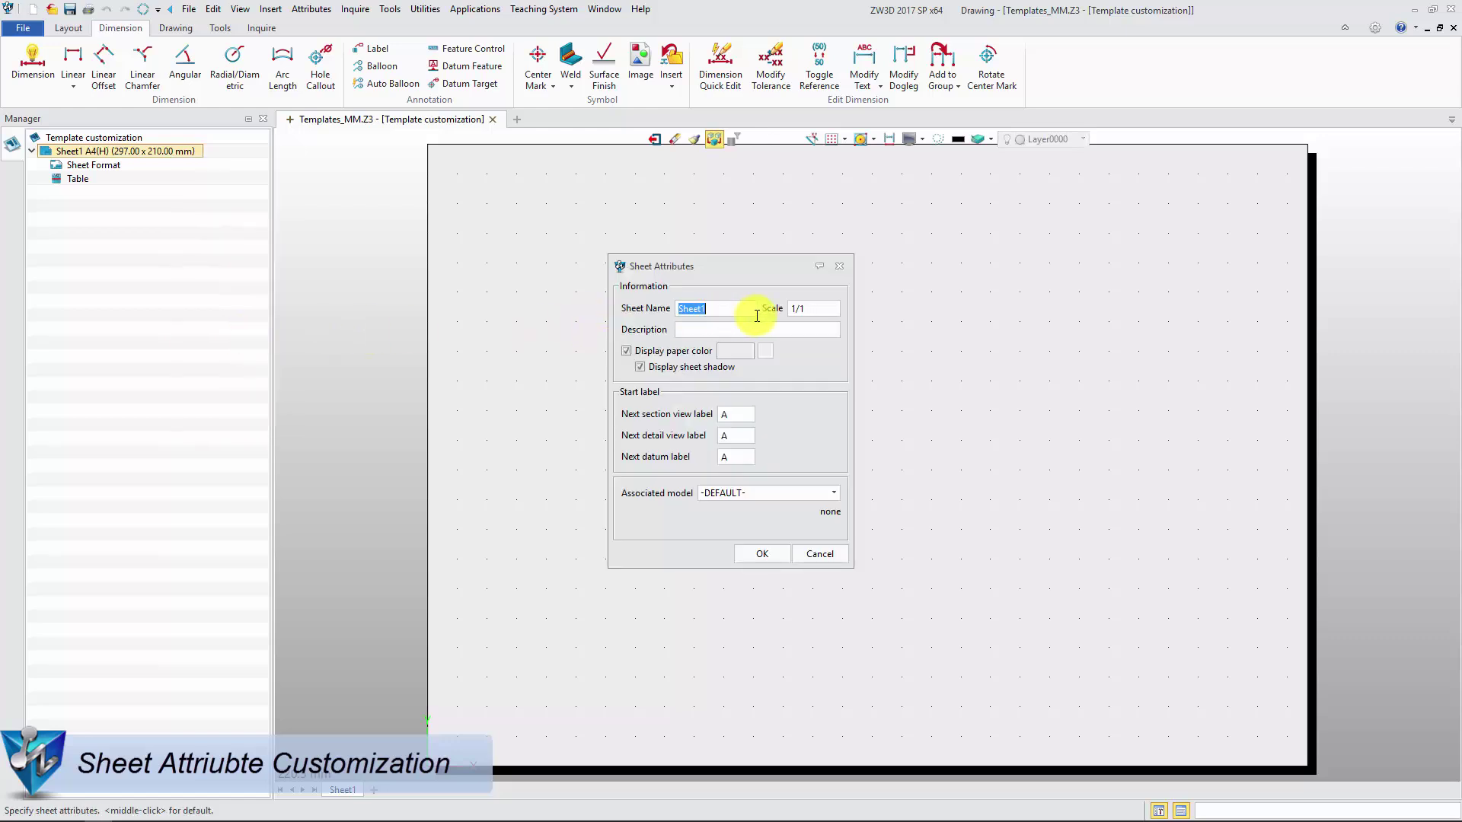
{"action": "left_click", "coordinate": [739, 351]}
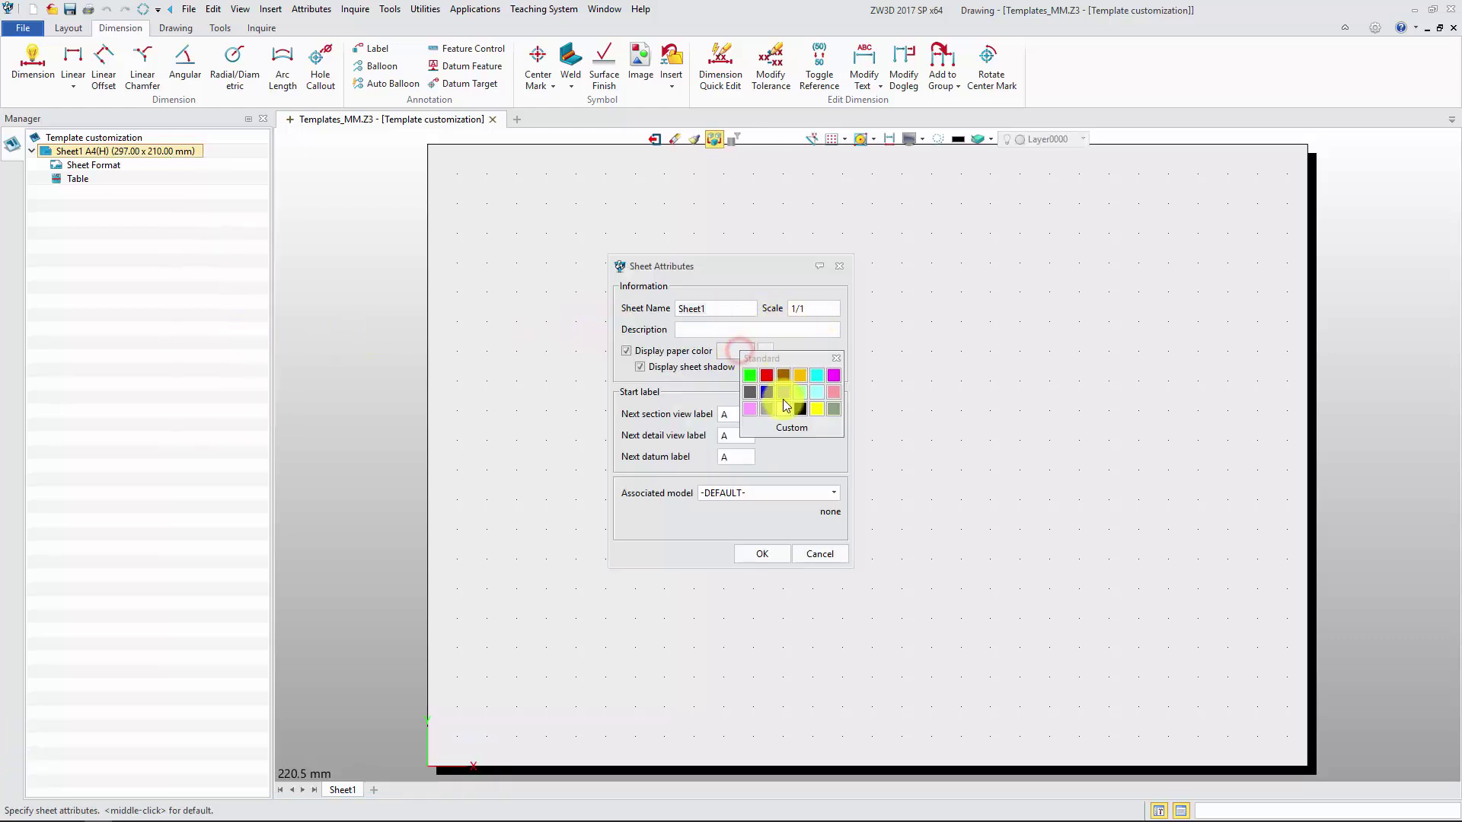
{"action": "left_click", "coordinate": [785, 409]}
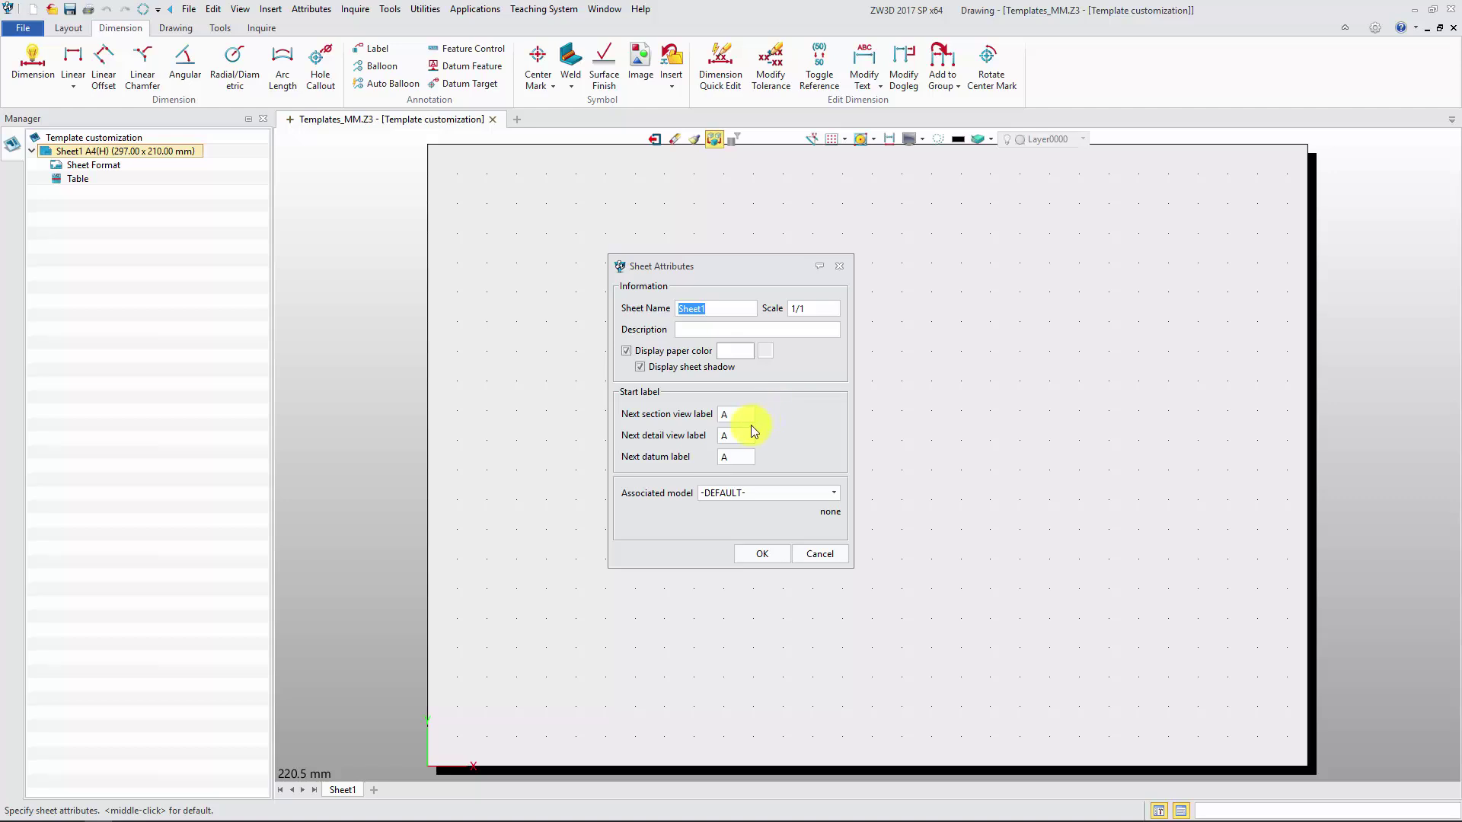
{"action": "left_click", "coordinate": [766, 553]}
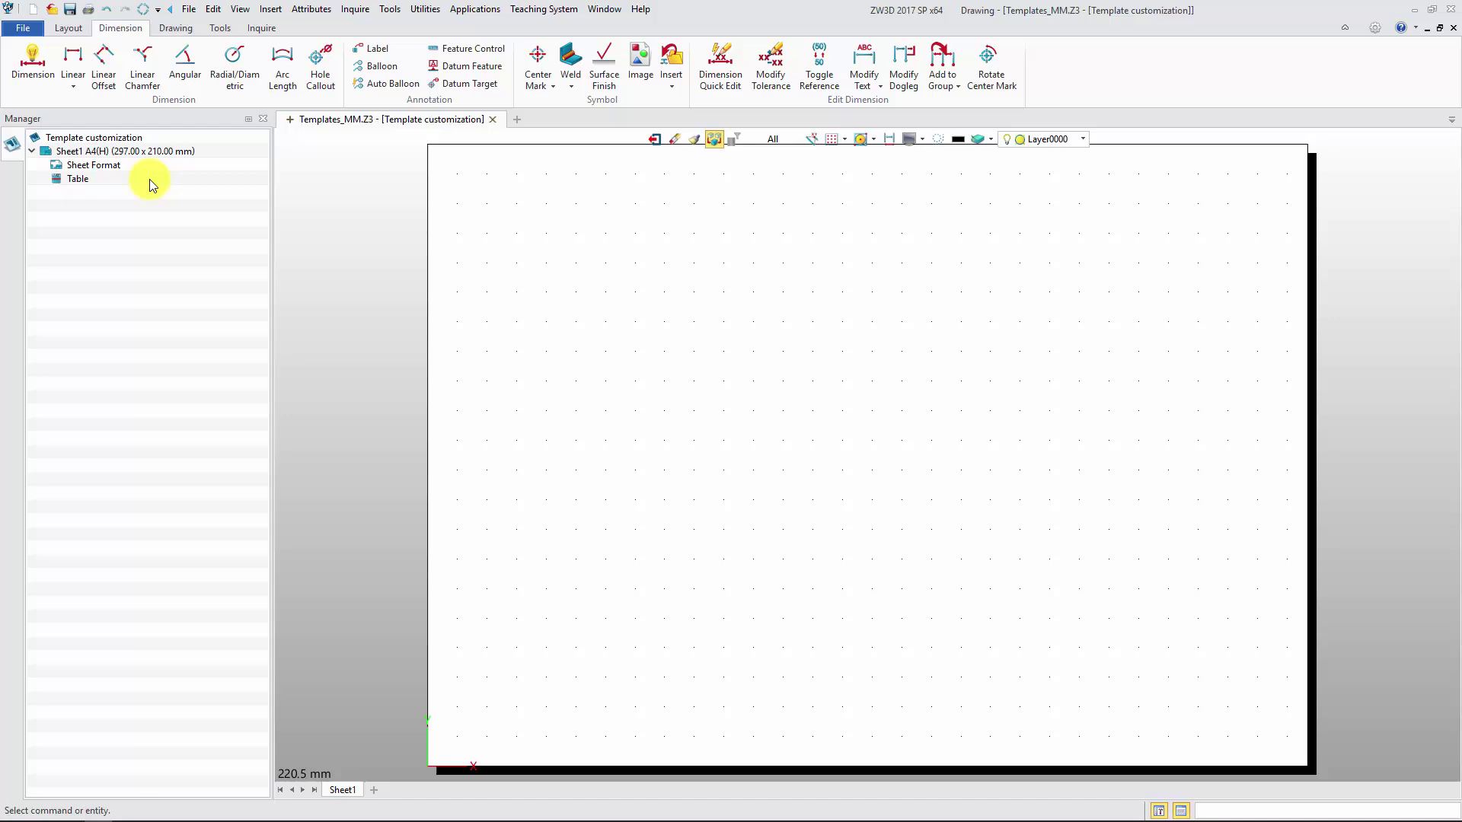
Step: Preview standard templates, then choose a custom A3(H) 420 x 297 sheet format
{"action": "right_click", "coordinate": [118, 166]}
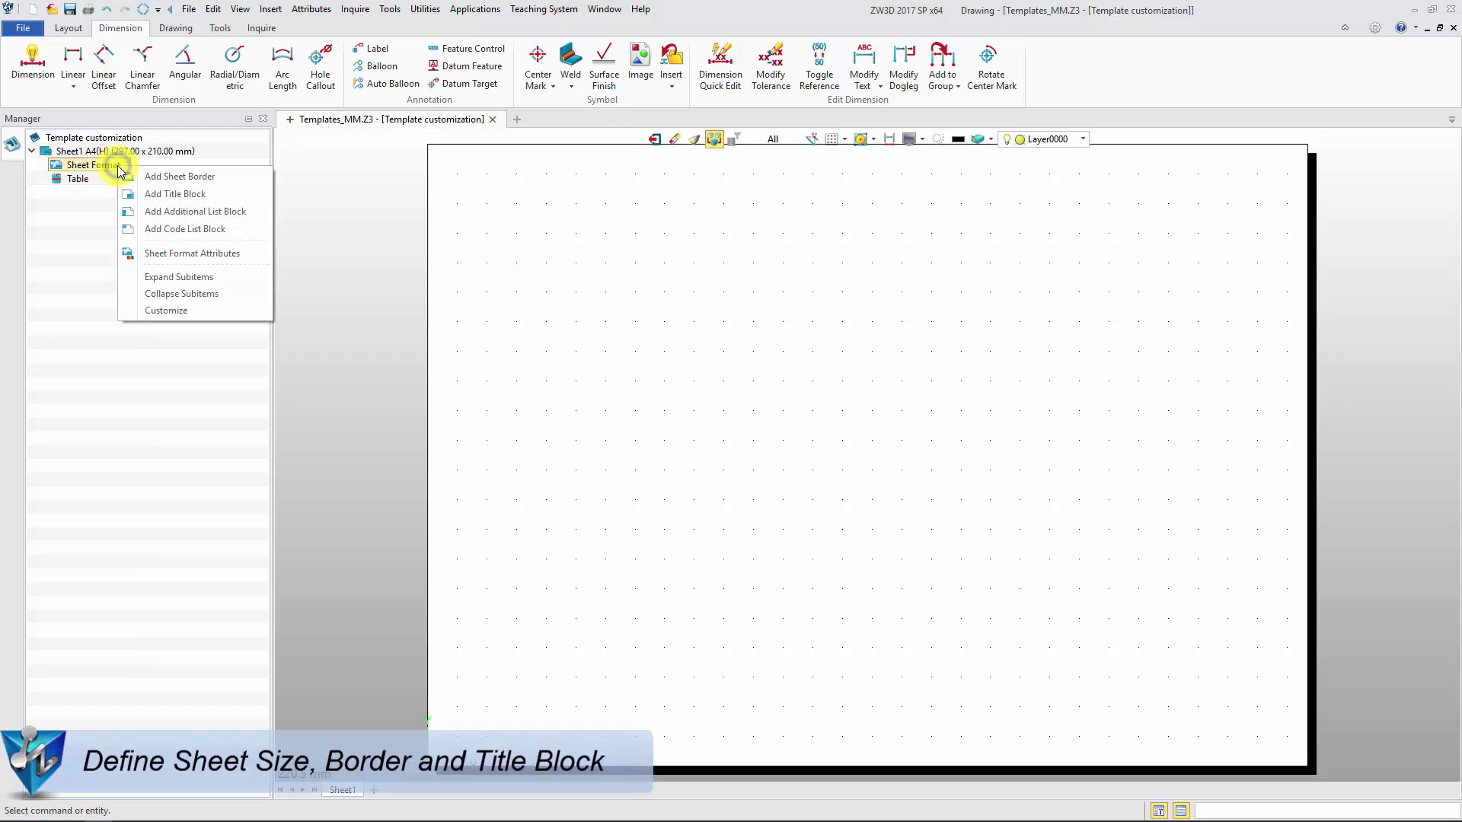
{"action": "left_click", "coordinate": [203, 254]}
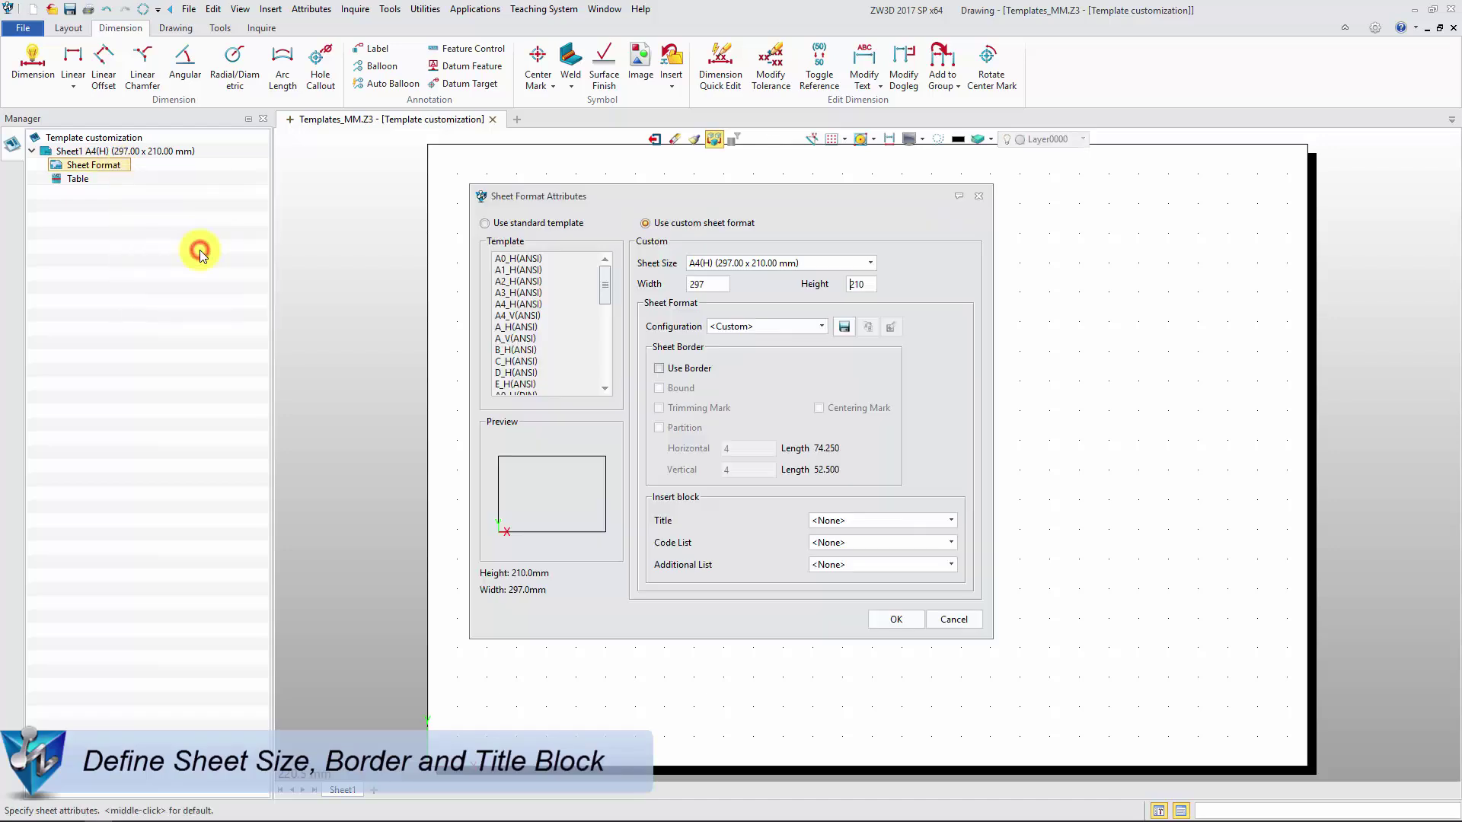
{"action": "left_click", "coordinate": [485, 224]}
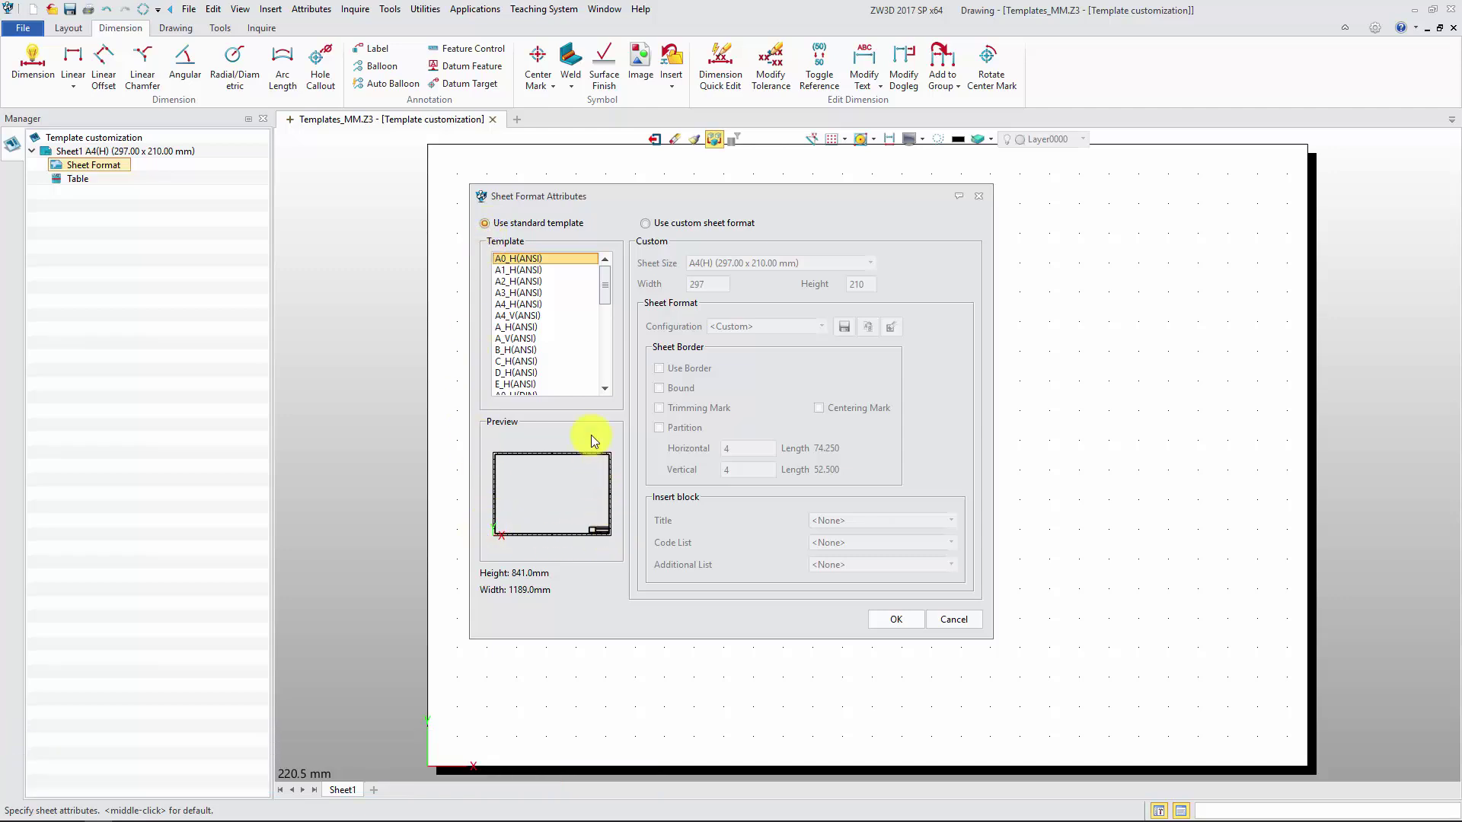
{"action": "left_click", "coordinate": [523, 315]}
{"action": "left_click", "coordinate": [524, 338]}
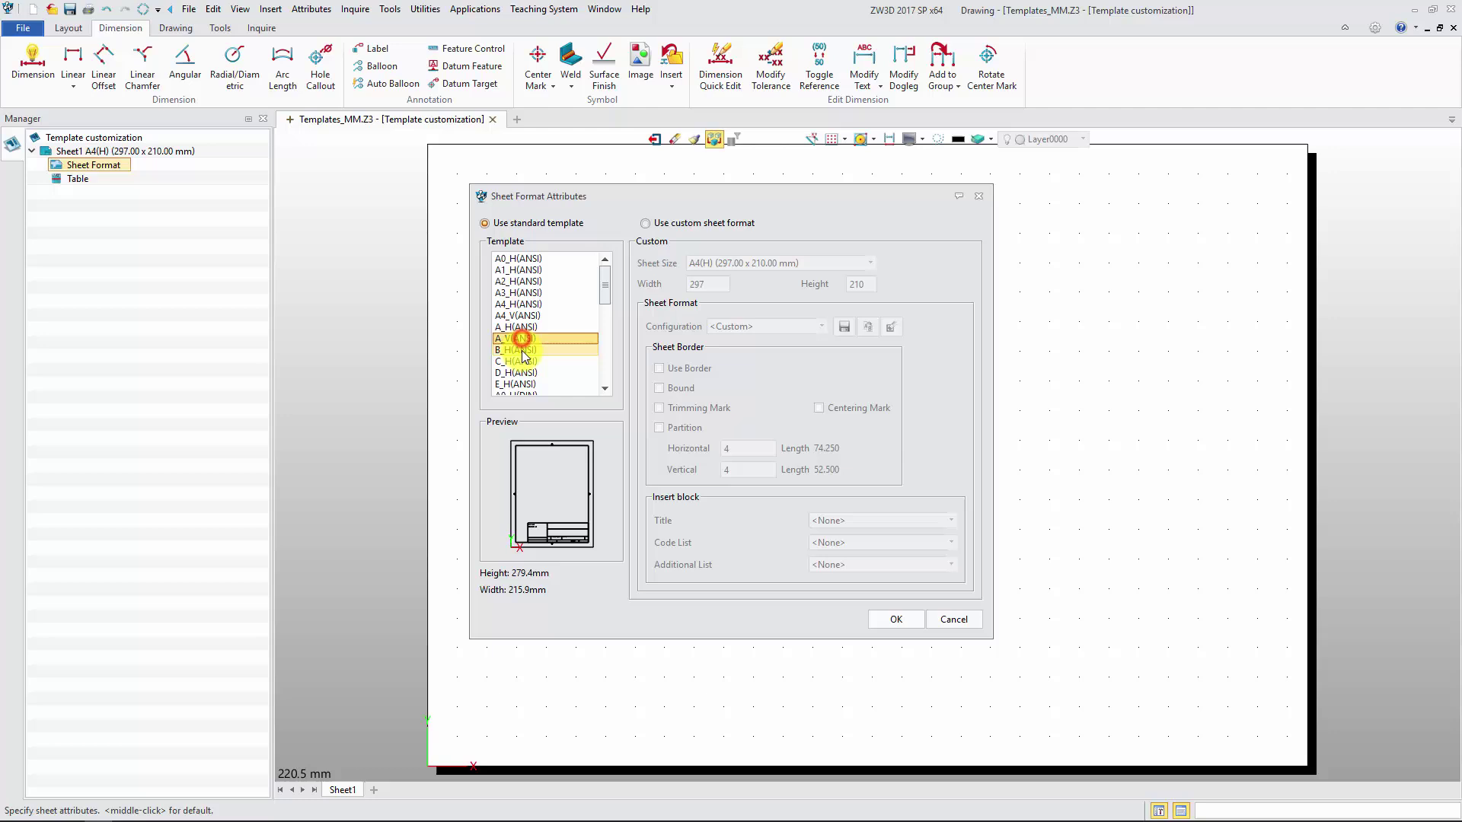
{"action": "left_click", "coordinate": [523, 350]}
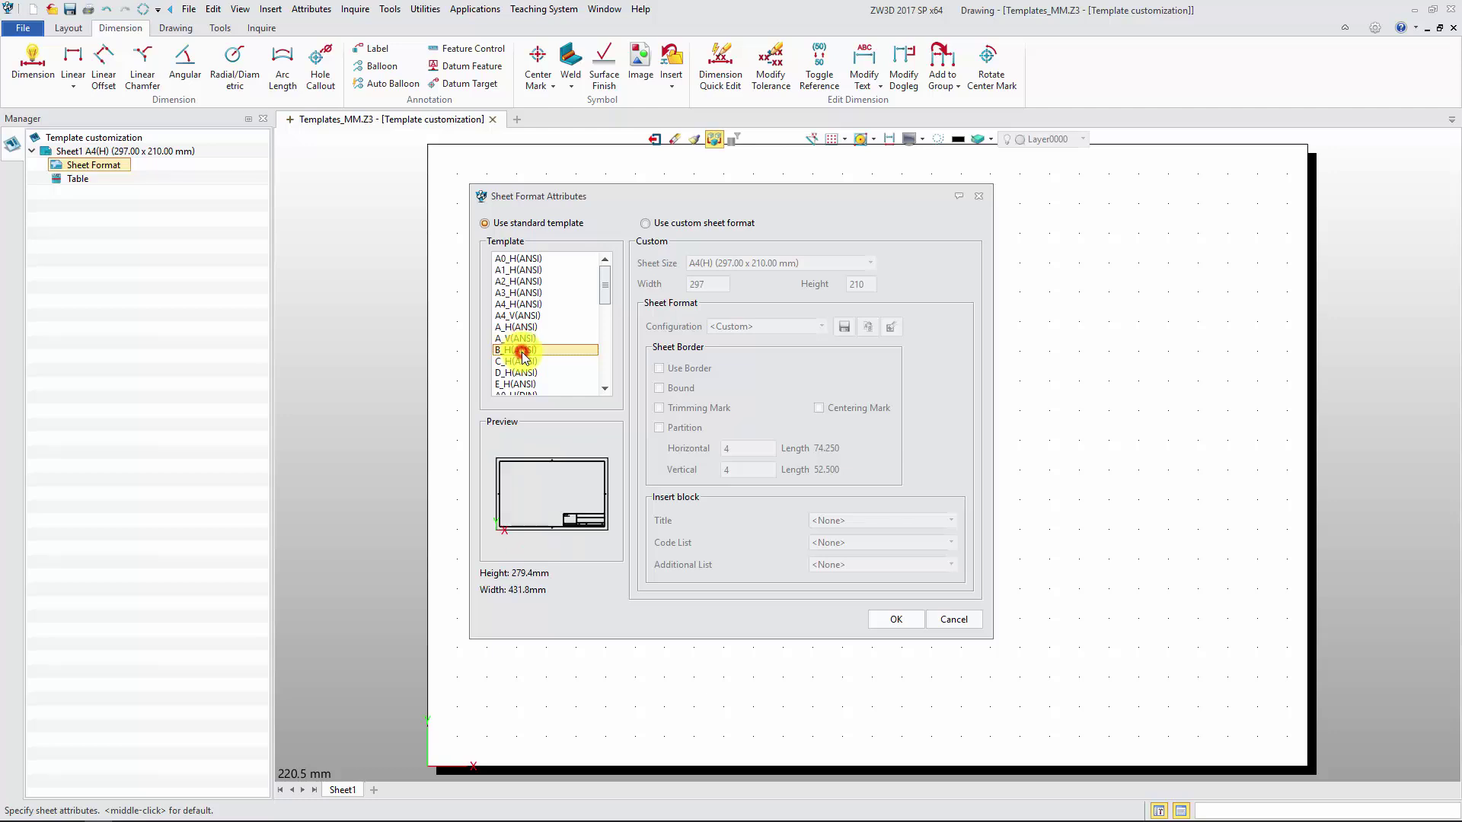
{"action": "left_click", "coordinate": [649, 223]}
{"action": "left_click", "coordinate": [870, 263]}
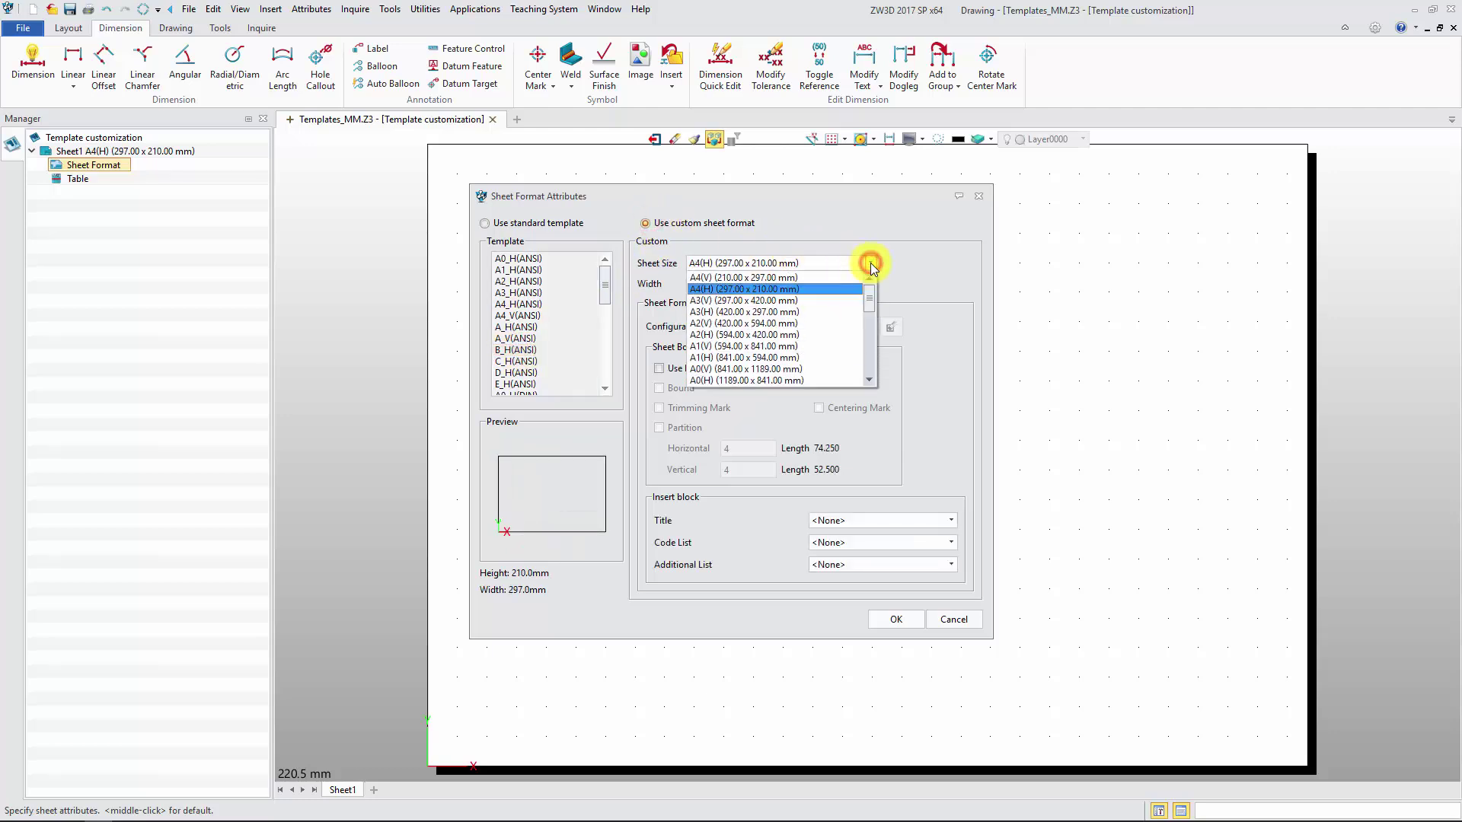
{"action": "left_click", "coordinate": [858, 311]}
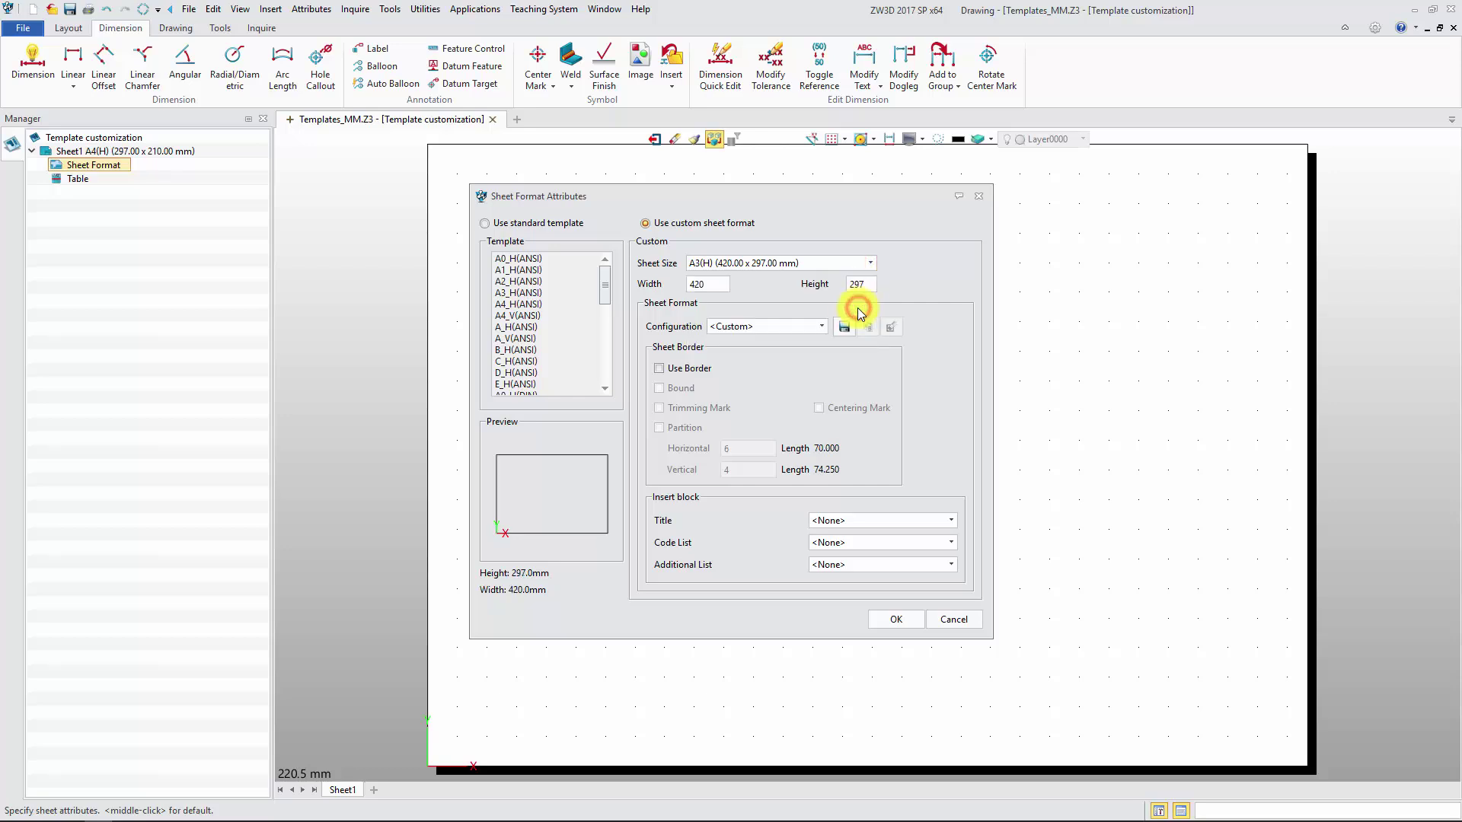
Step: Add a border with centering marks, 10 x 6 partition zones and Title block(TM)
{"action": "left_click", "coordinate": [659, 368]}
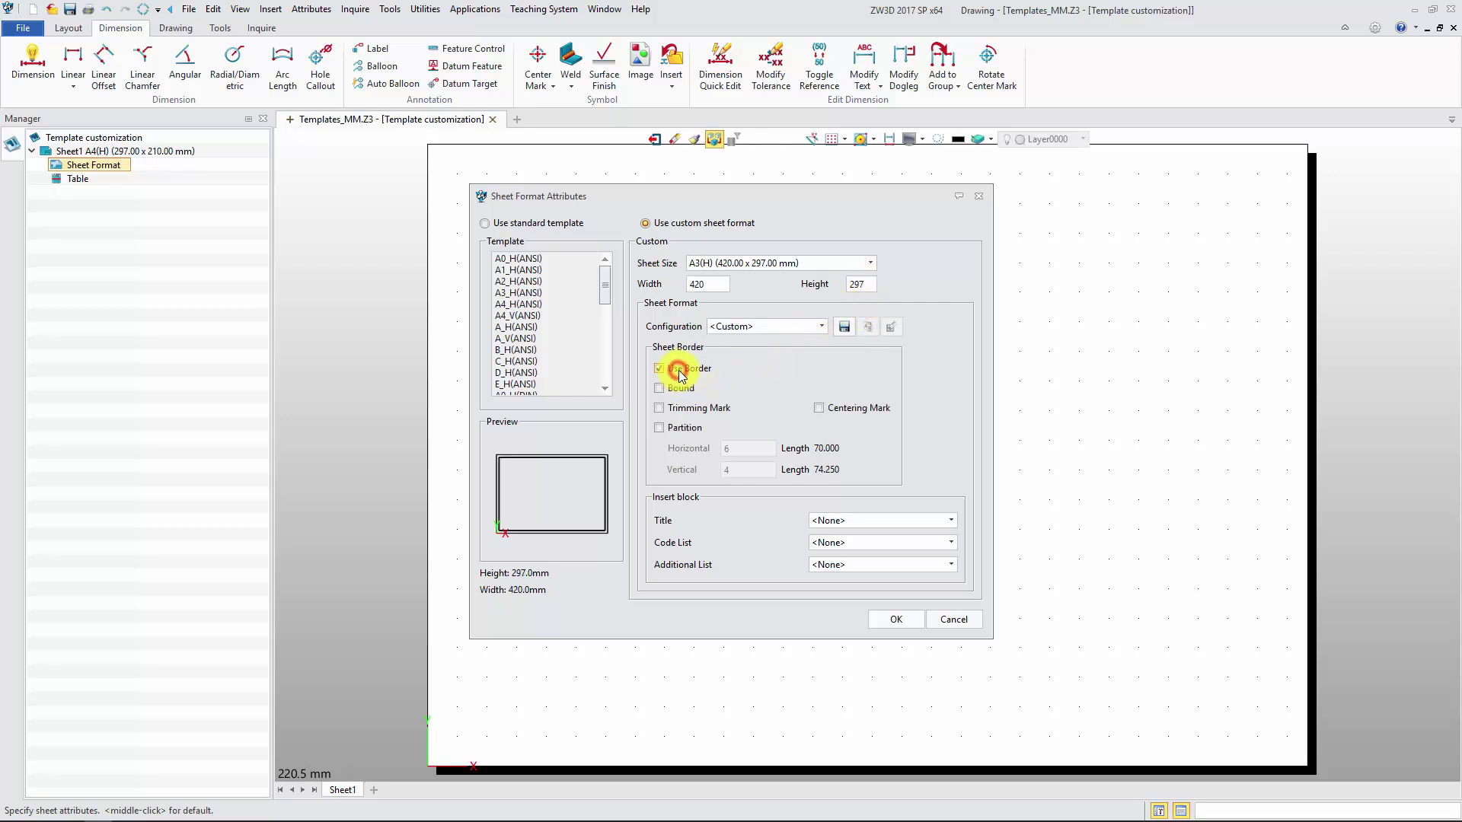
{"action": "left_click", "coordinate": [820, 411]}
{"action": "left_click", "coordinate": [659, 428]}
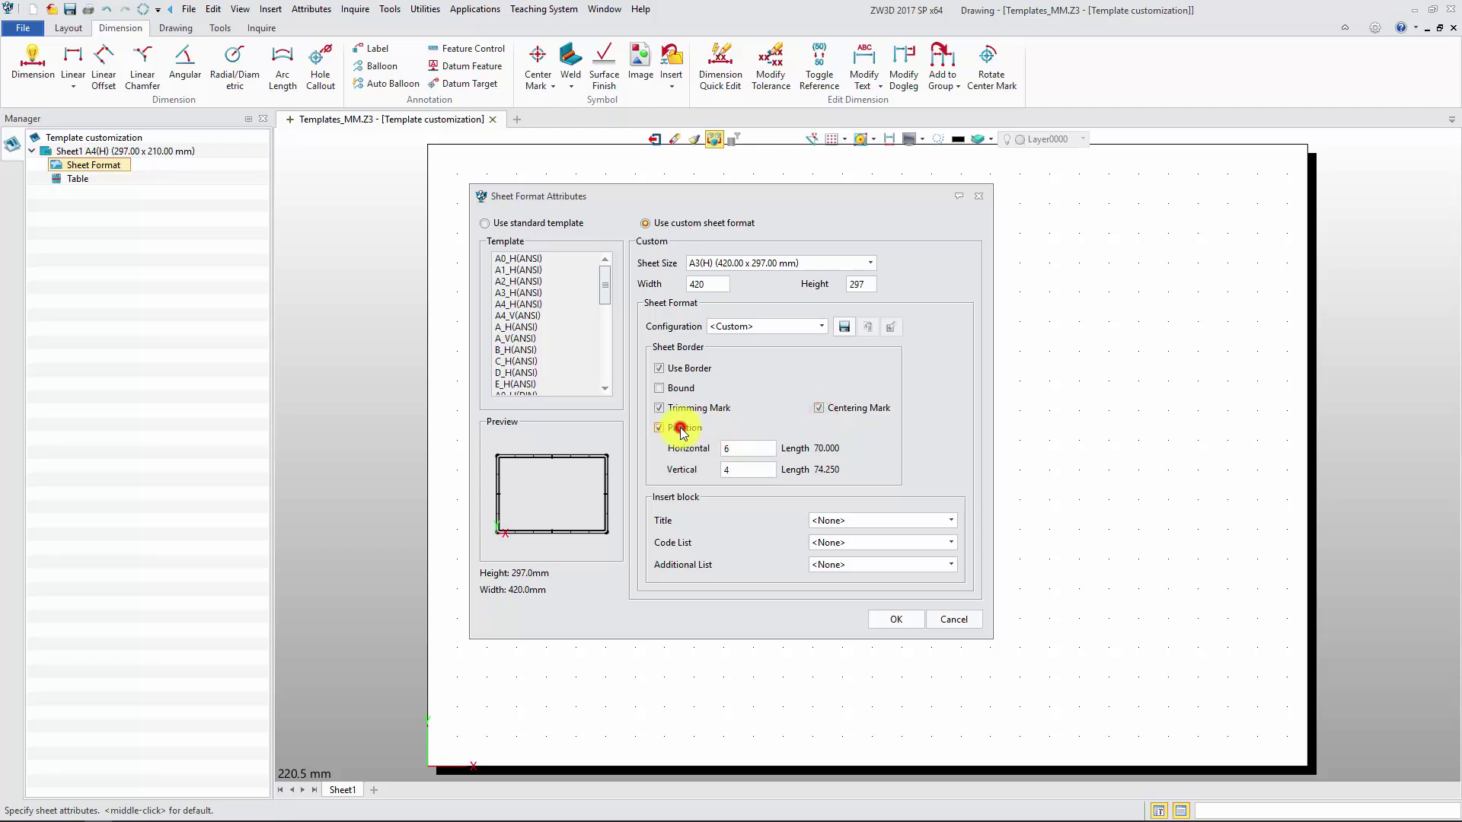
{"action": "double_click", "coordinate": [740, 448]}
{"action": "left_click", "coordinate": [883, 520]}
{"action": "scroll", "coordinate": [929, 581], "scroll_direction": "down", "scroll_amount": 2}
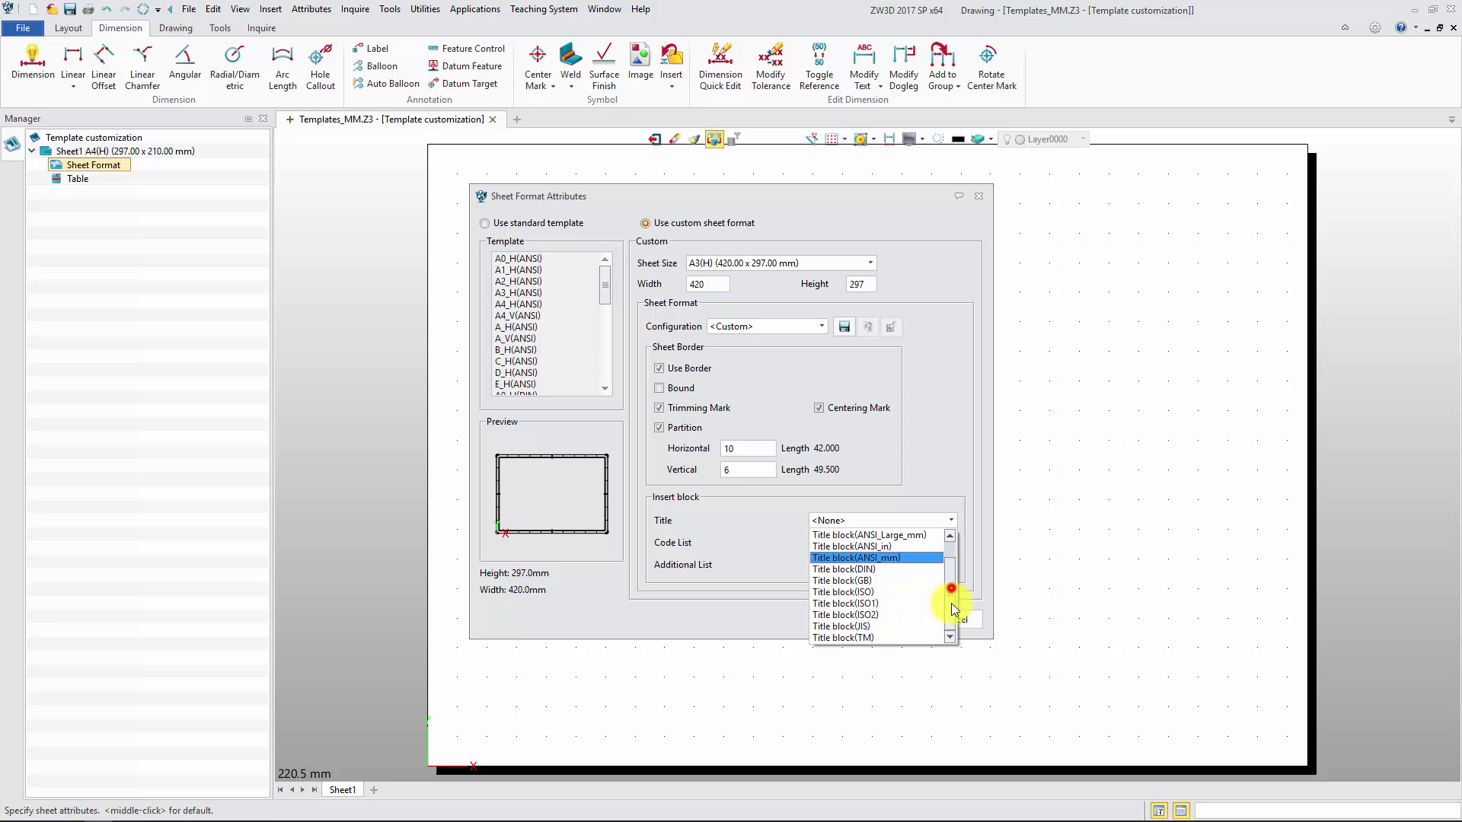
{"action": "left_click", "coordinate": [900, 639]}
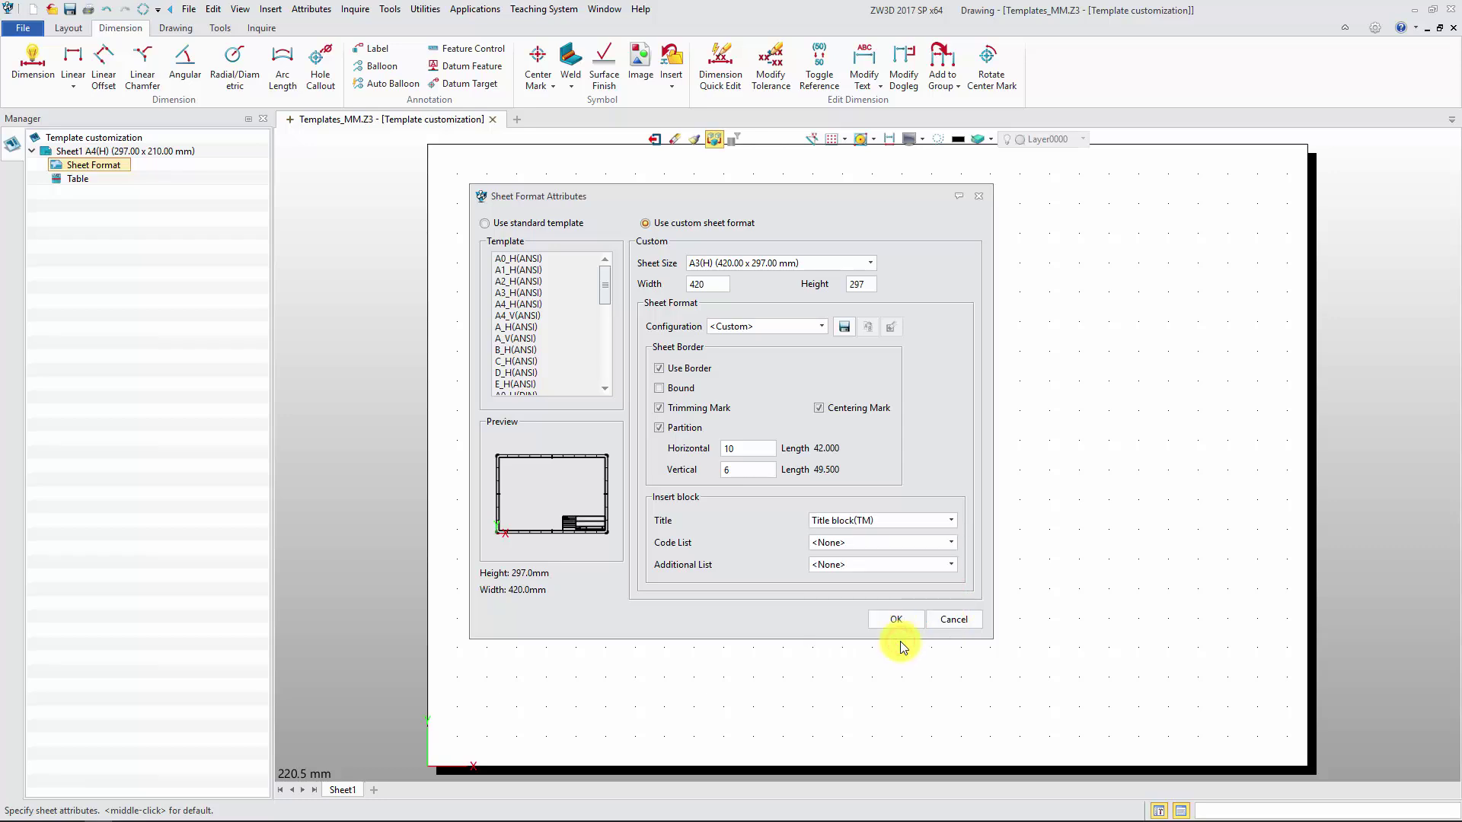
{"action": "left_click", "coordinate": [903, 623]}
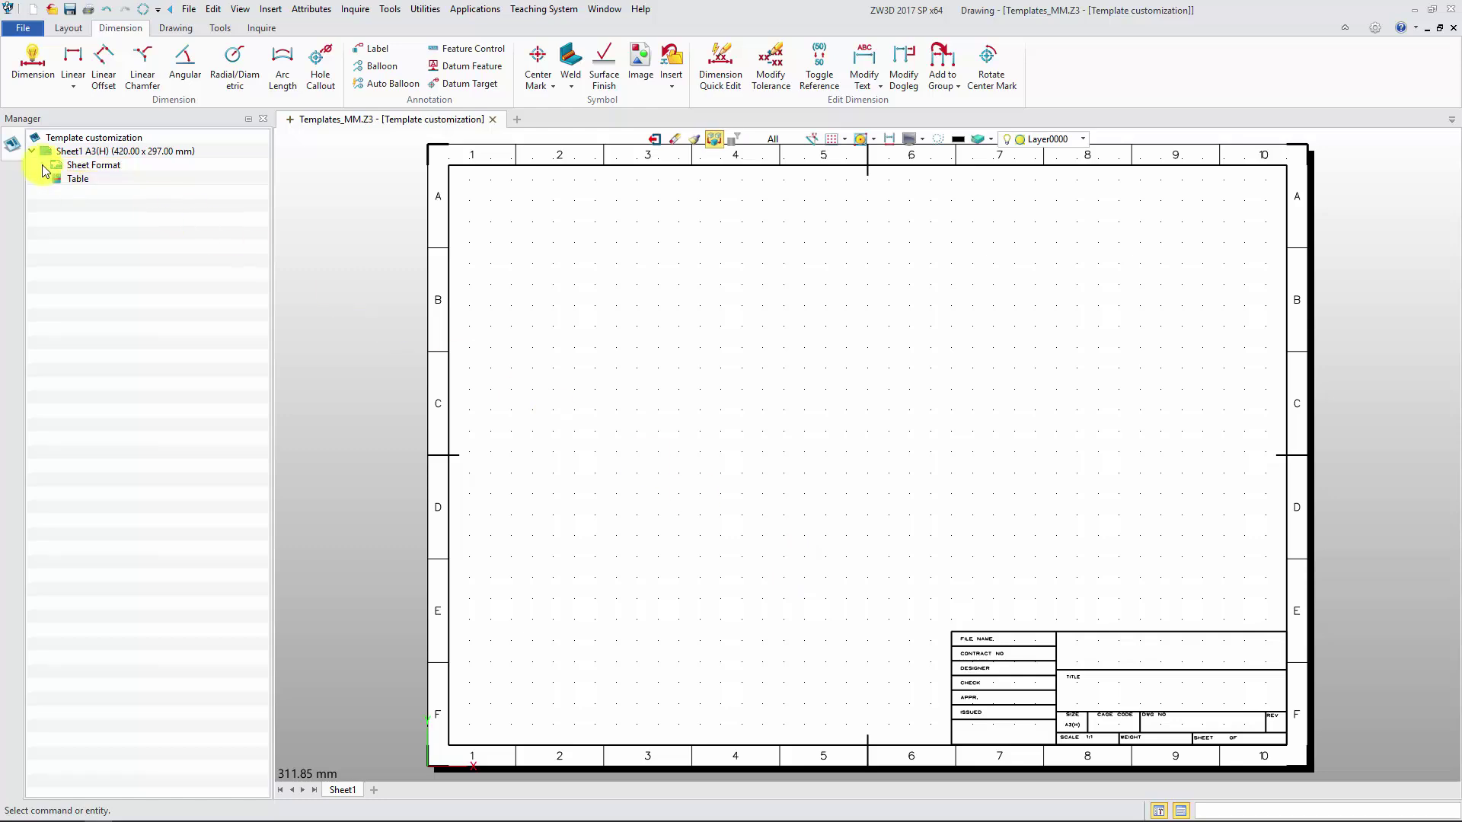
Step: Edit the title block sketch and bring the title block into view
{"action": "left_click", "coordinate": [42, 166]}
{"action": "right_click", "coordinate": [98, 193]}
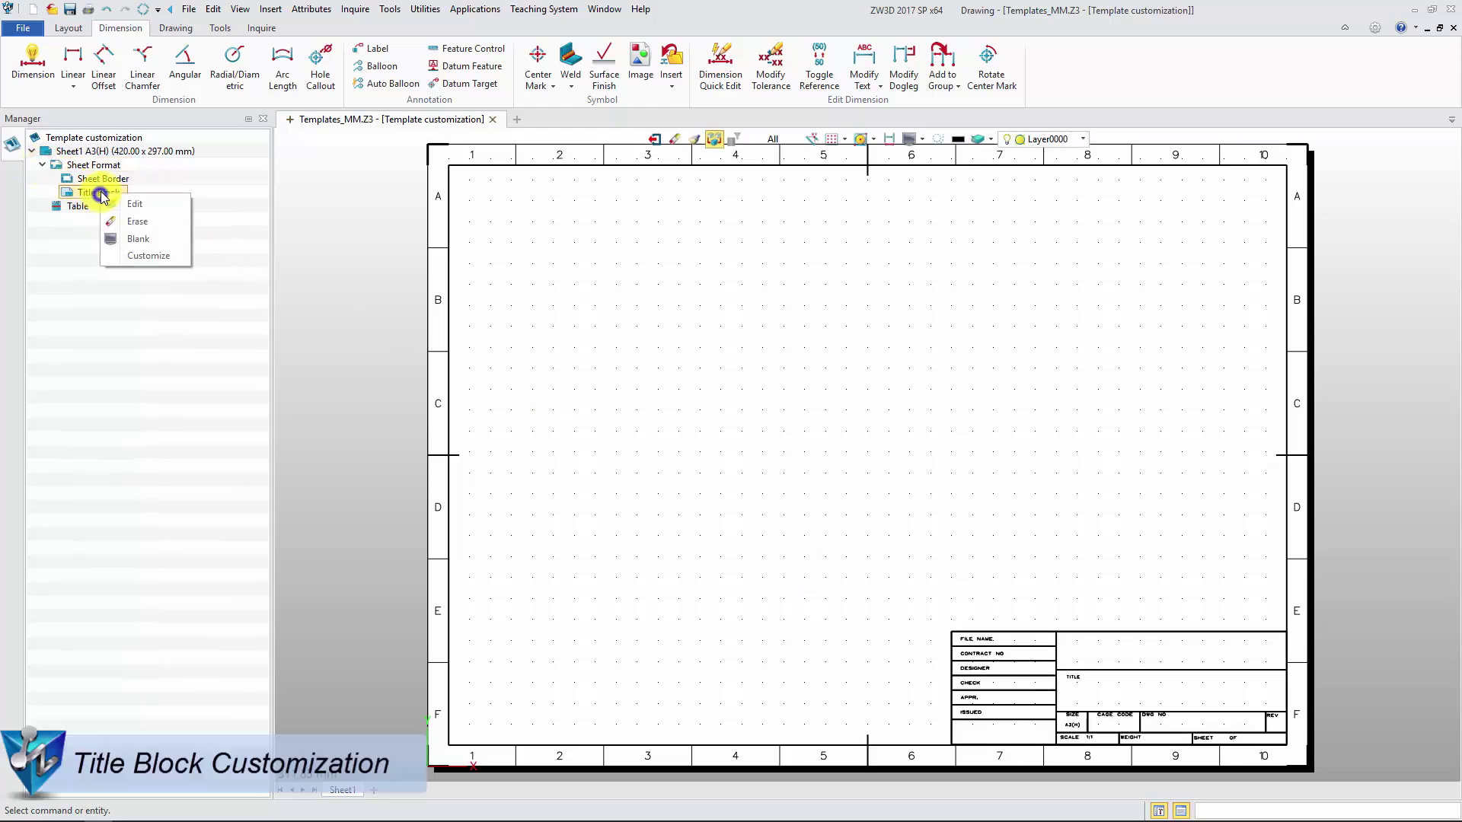
{"action": "left_click", "coordinate": [134, 211]}
{"action": "mouse_move", "coordinate": [896, 646]}
{"action": "middle_mouse_down"}
{"action": "mouse_move", "coordinate": [642, 408]}
{"action": "mouse_move", "coordinate": [660, 436]}
{"action": "middle_mouse_up"}
{"action": "scroll", "coordinate": [659, 464], "scroll_direction": "up", "scroll_amount": 6}
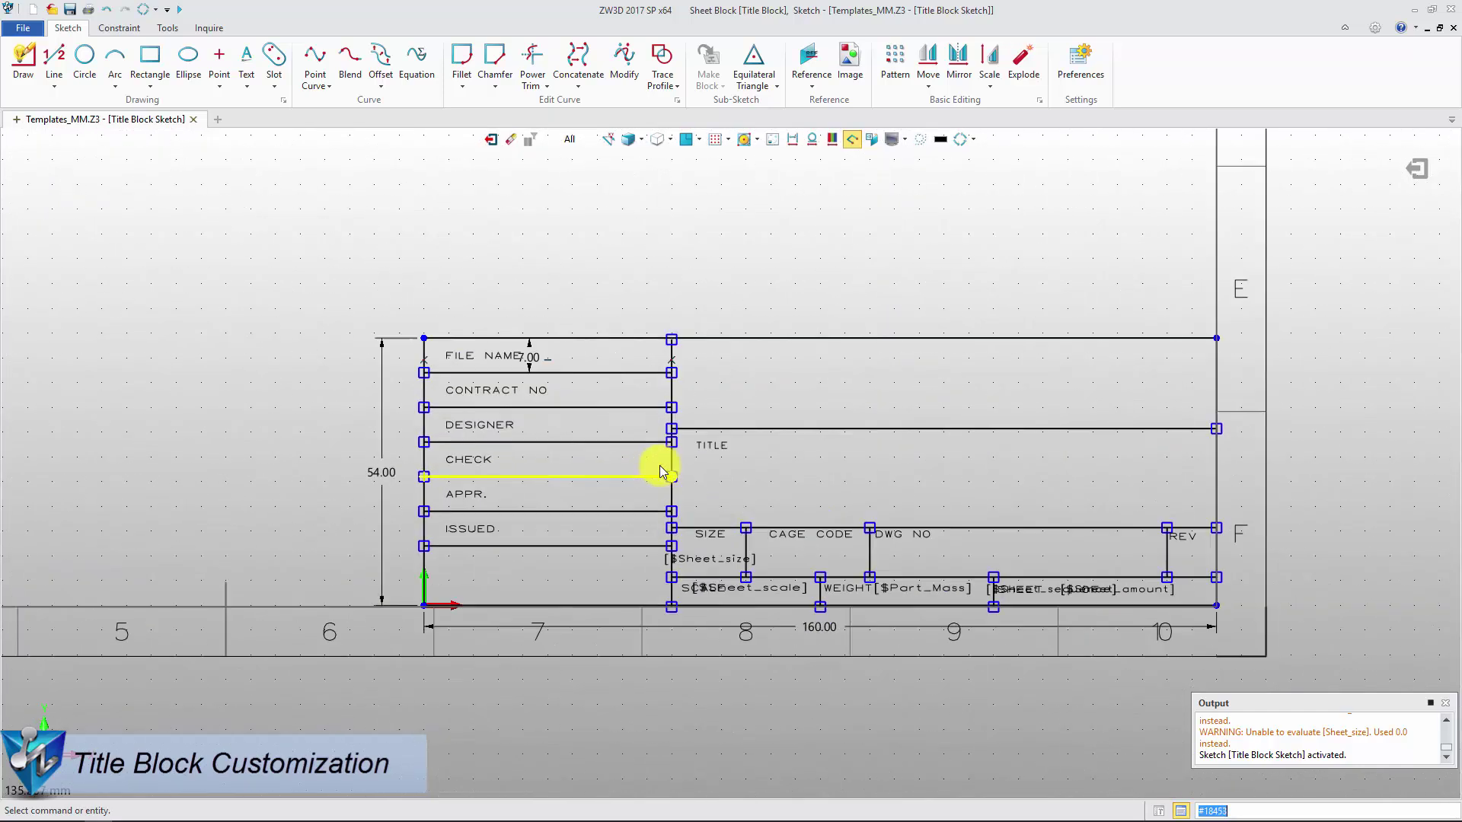
{"action": "mouse_move", "coordinate": [658, 470]}
{"action": "middle_mouse_down"}
{"action": "mouse_move", "coordinate": [480, 477]}
{"action": "mouse_move", "coordinate": [460, 460]}
{"action": "mouse_move", "coordinate": [479, 467]}
{"action": "middle_mouse_up"}
Step: Add a 'PART NAME :' text label right of the FILE NAME cell
{"action": "left_click", "coordinate": [247, 61]}
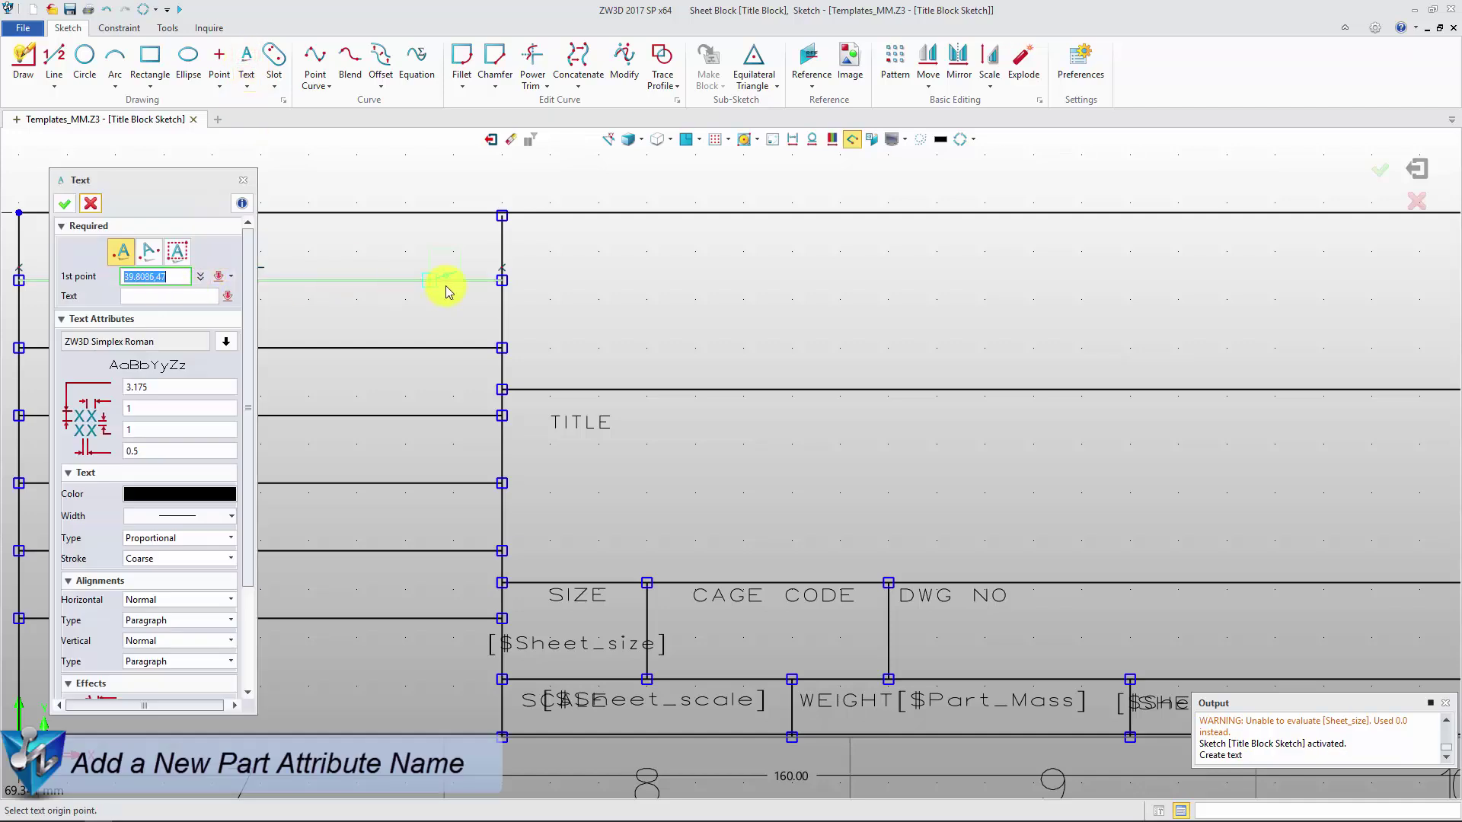
{"action": "left_click", "coordinate": [556, 298]}
{"action": "right_click", "coordinate": [266, 303]}
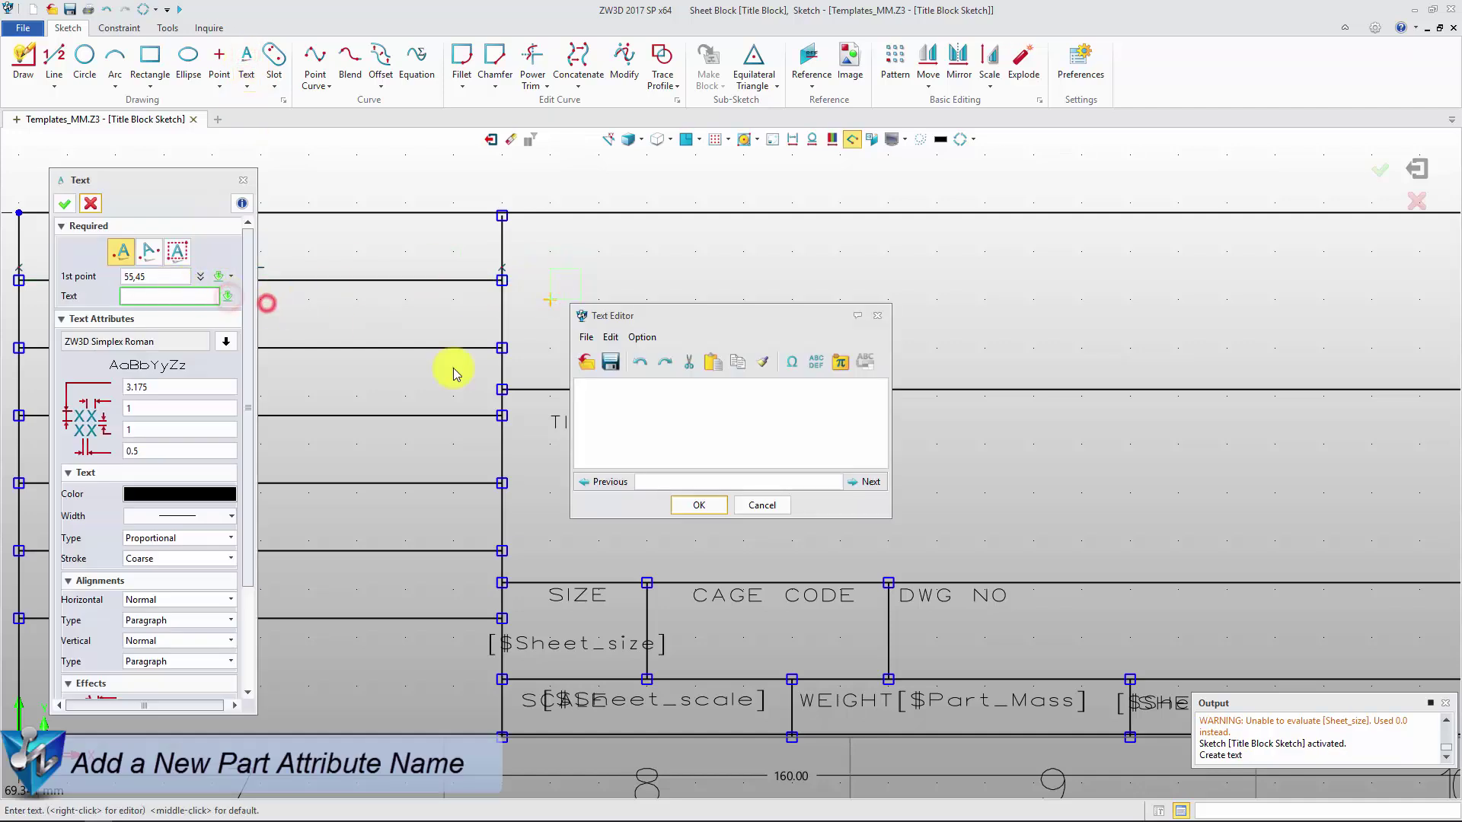
{"action": "left_click", "coordinate": [609, 419]}
{"action": "type", "text": "P"}
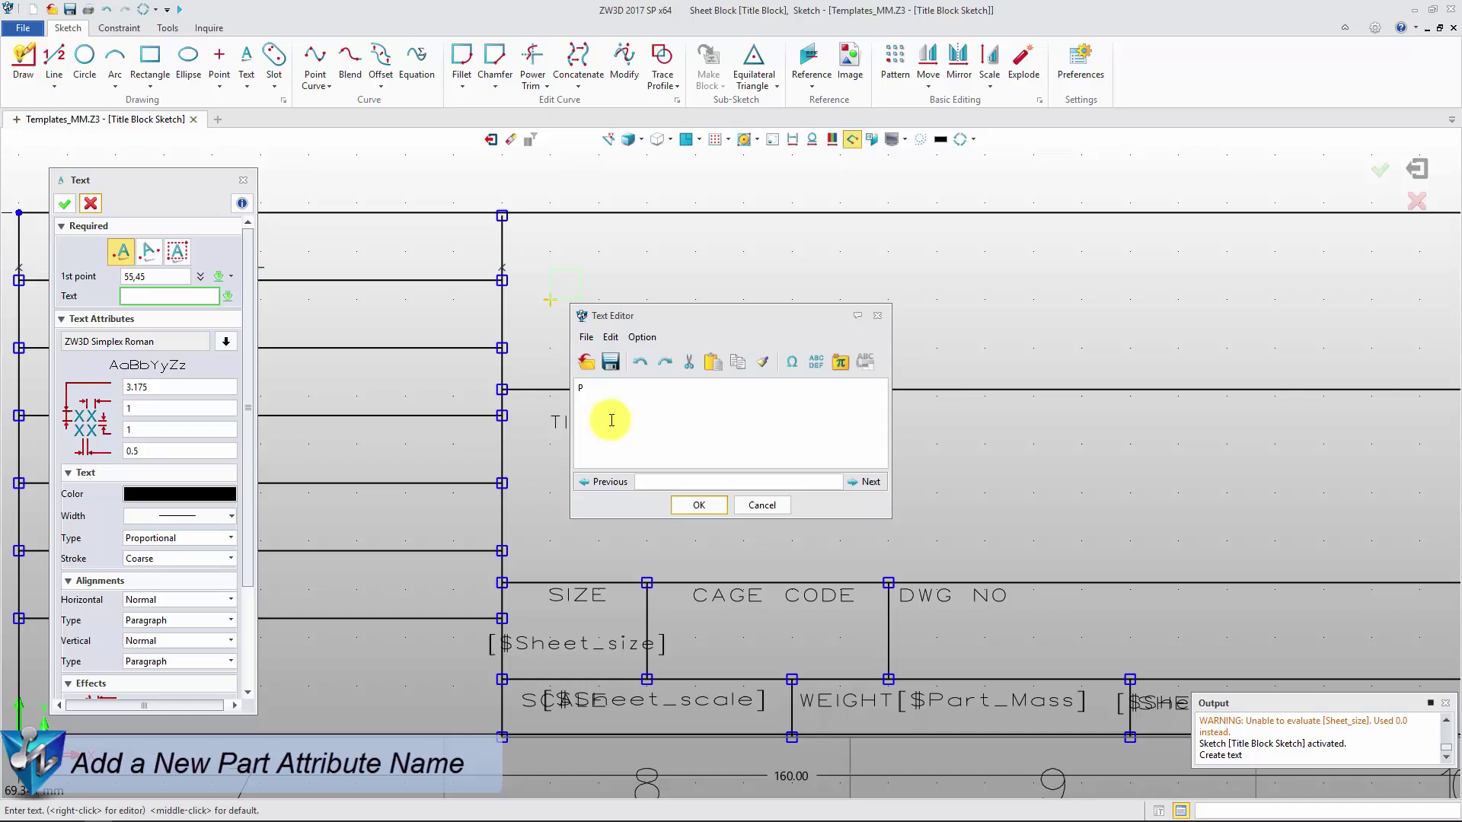
{"action": "type", "text": "ART NAME :"}
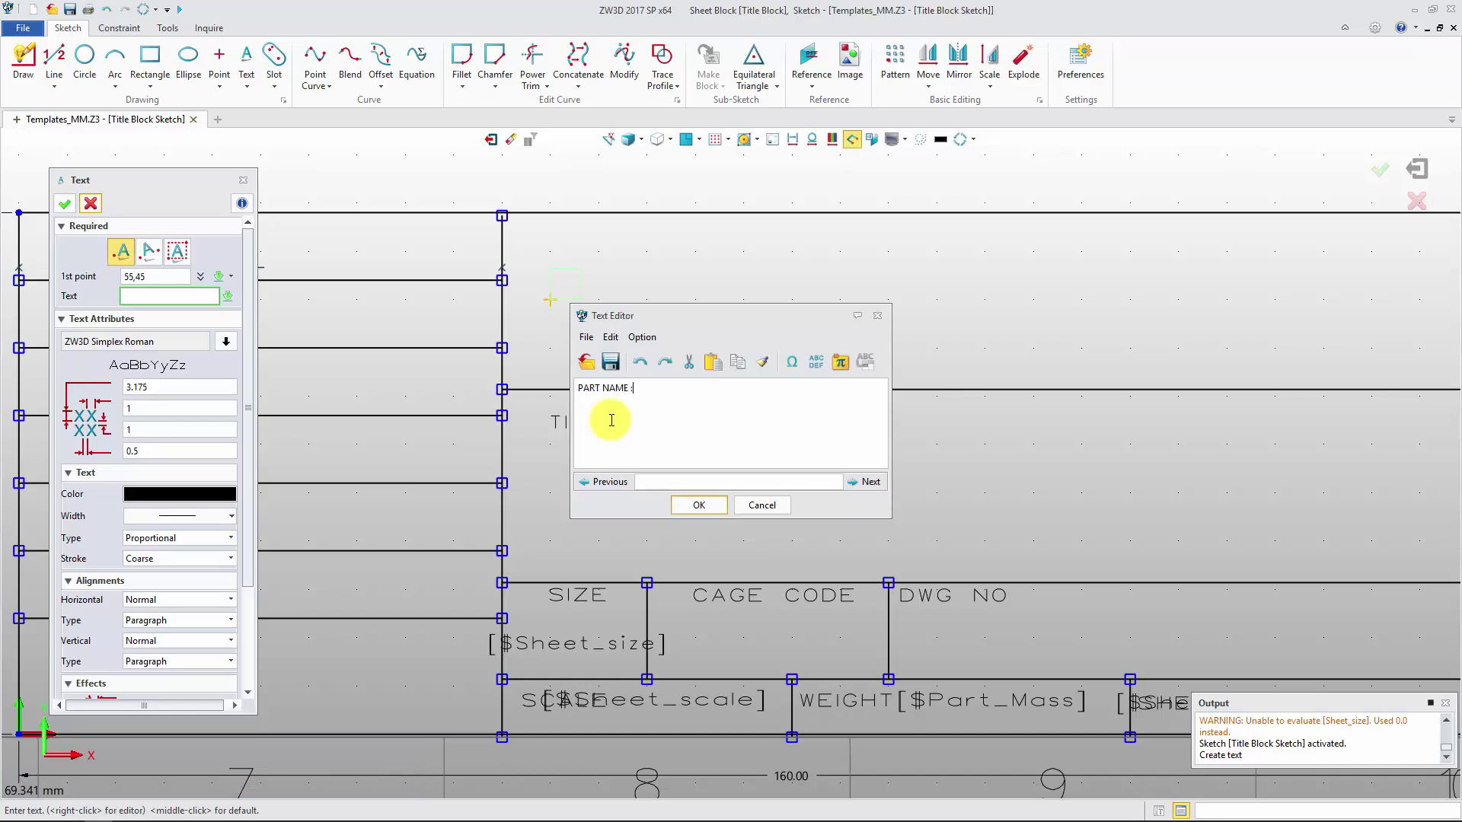
{"action": "left_click", "coordinate": [695, 503]}
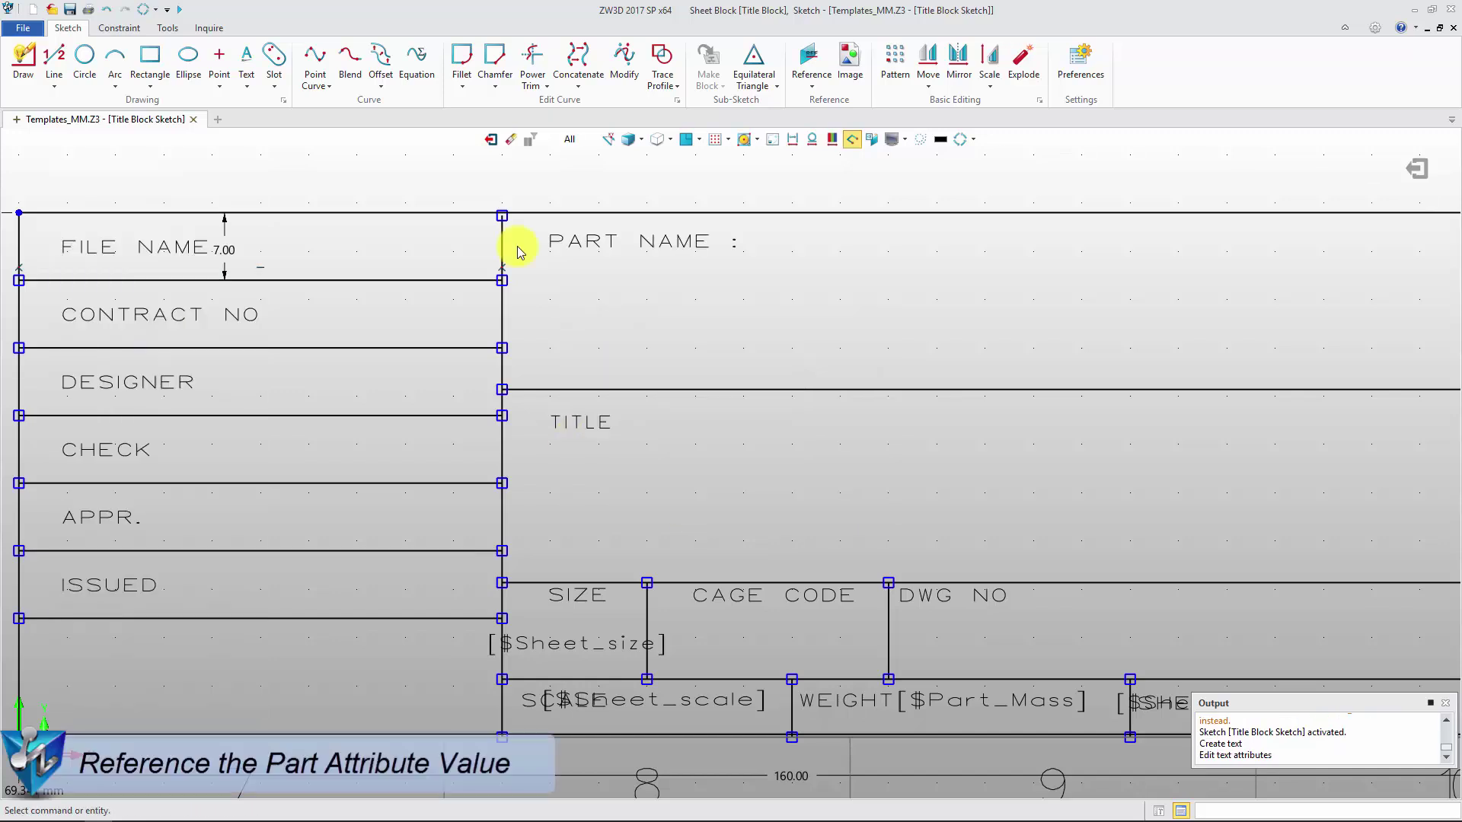
Step: Insert a [$part_name] variable text field beneath the PART NAME : label
{"action": "left_click", "coordinate": [246, 61]}
{"action": "left_click", "coordinate": [549, 345]}
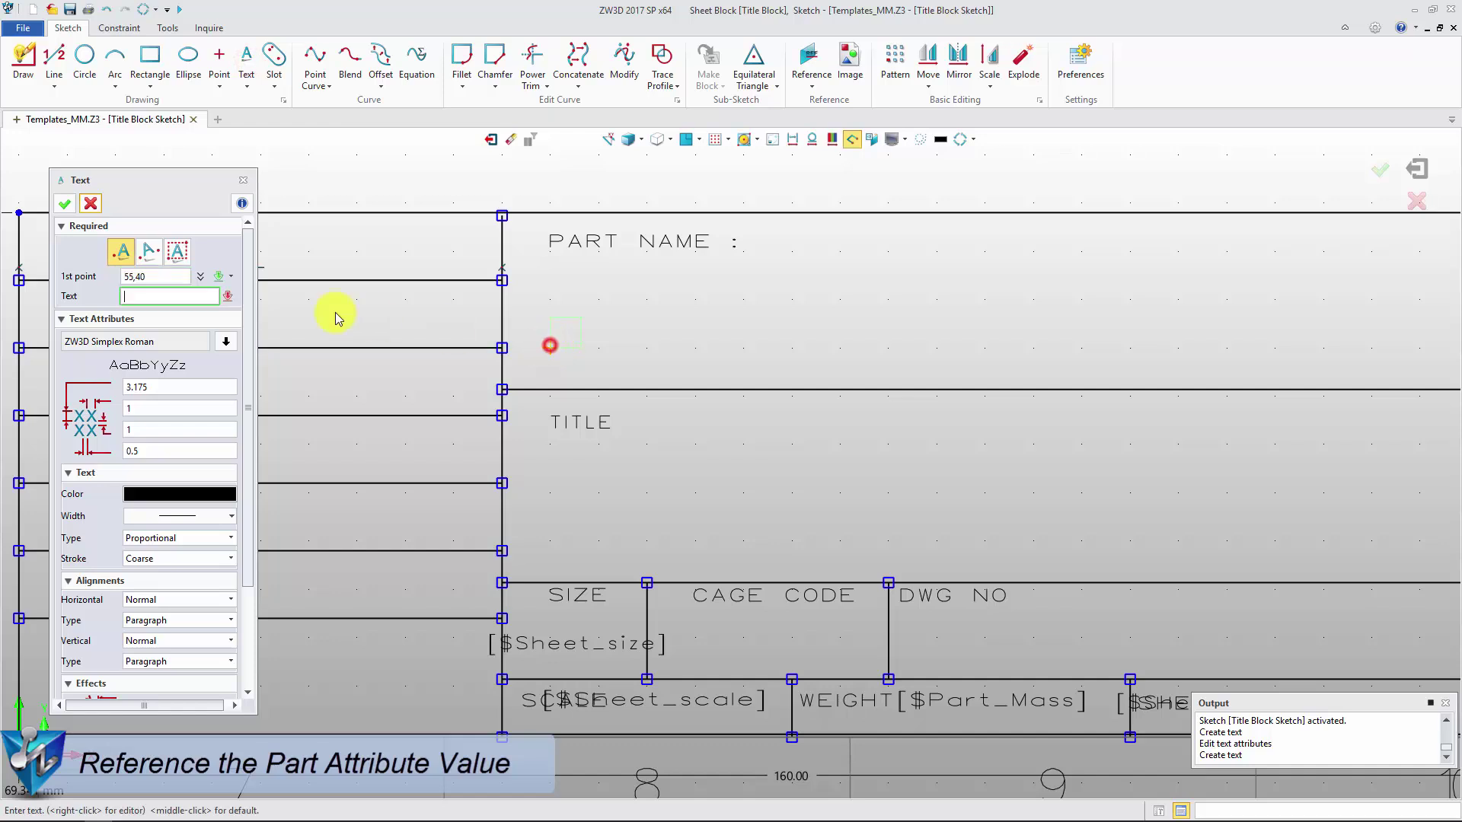
{"action": "right_click", "coordinate": [231, 299]}
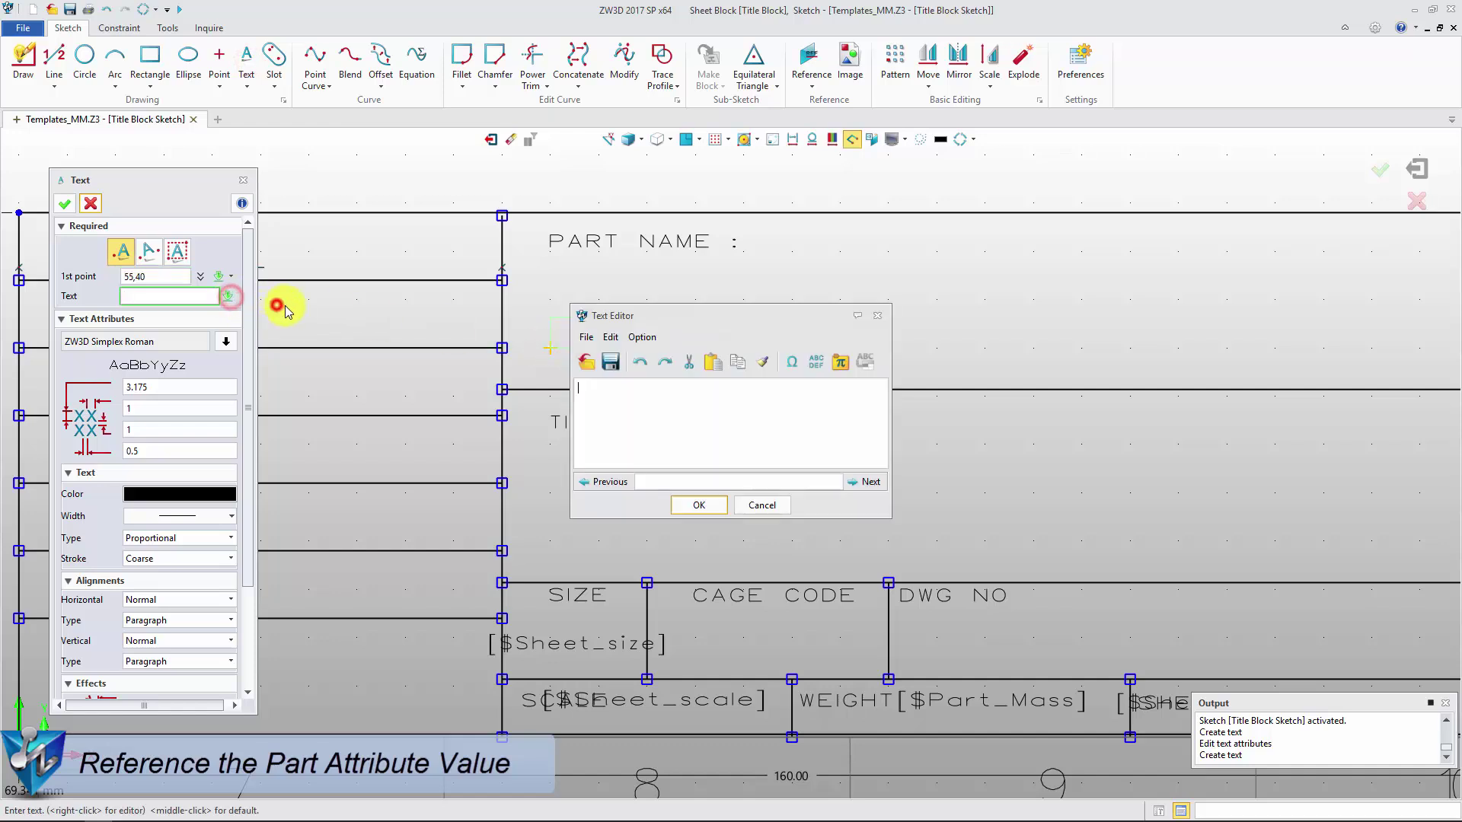
{"action": "left_click", "coordinate": [841, 363]}
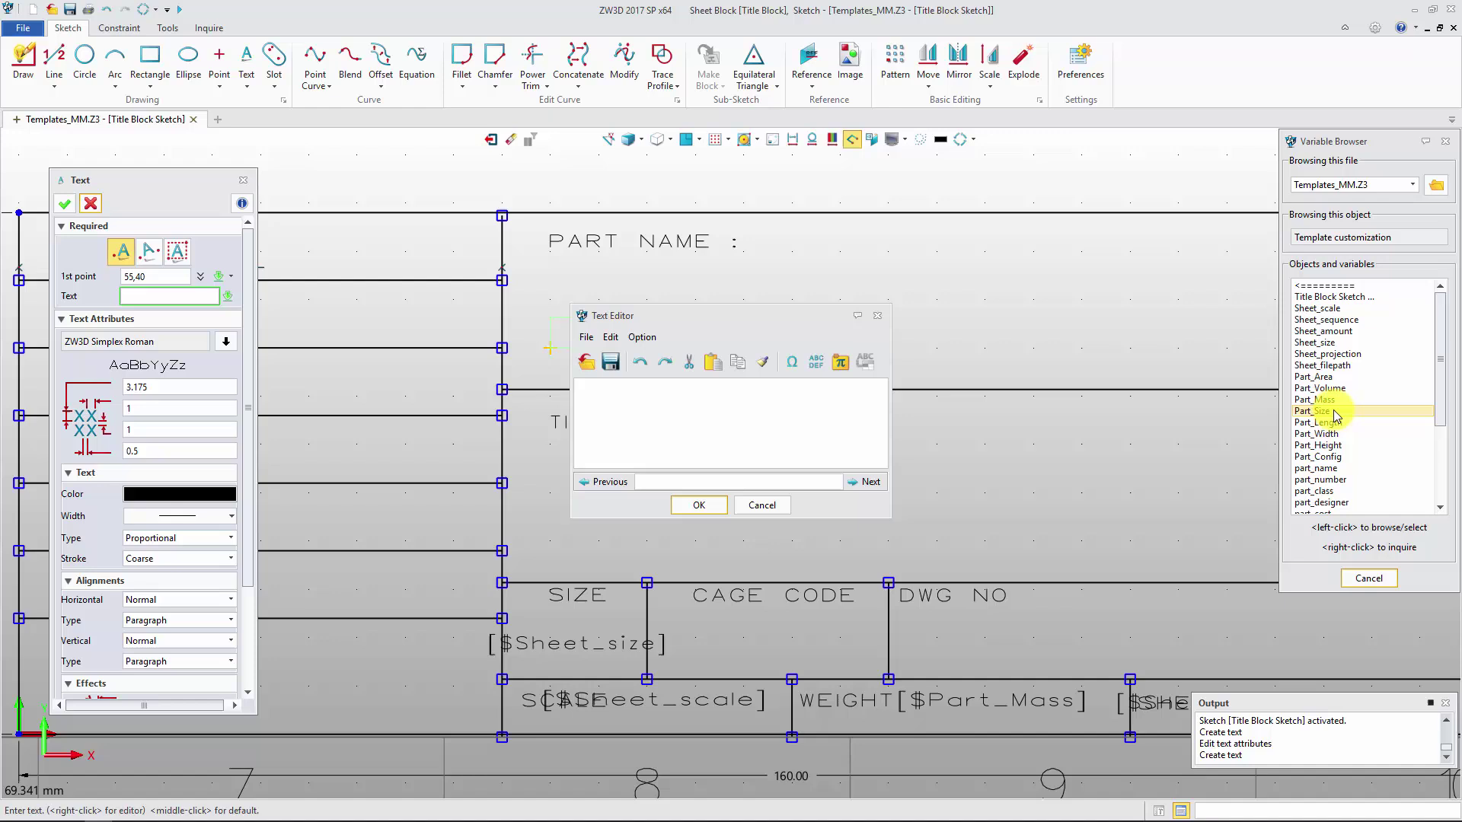
{"action": "left_click", "coordinate": [1324, 467]}
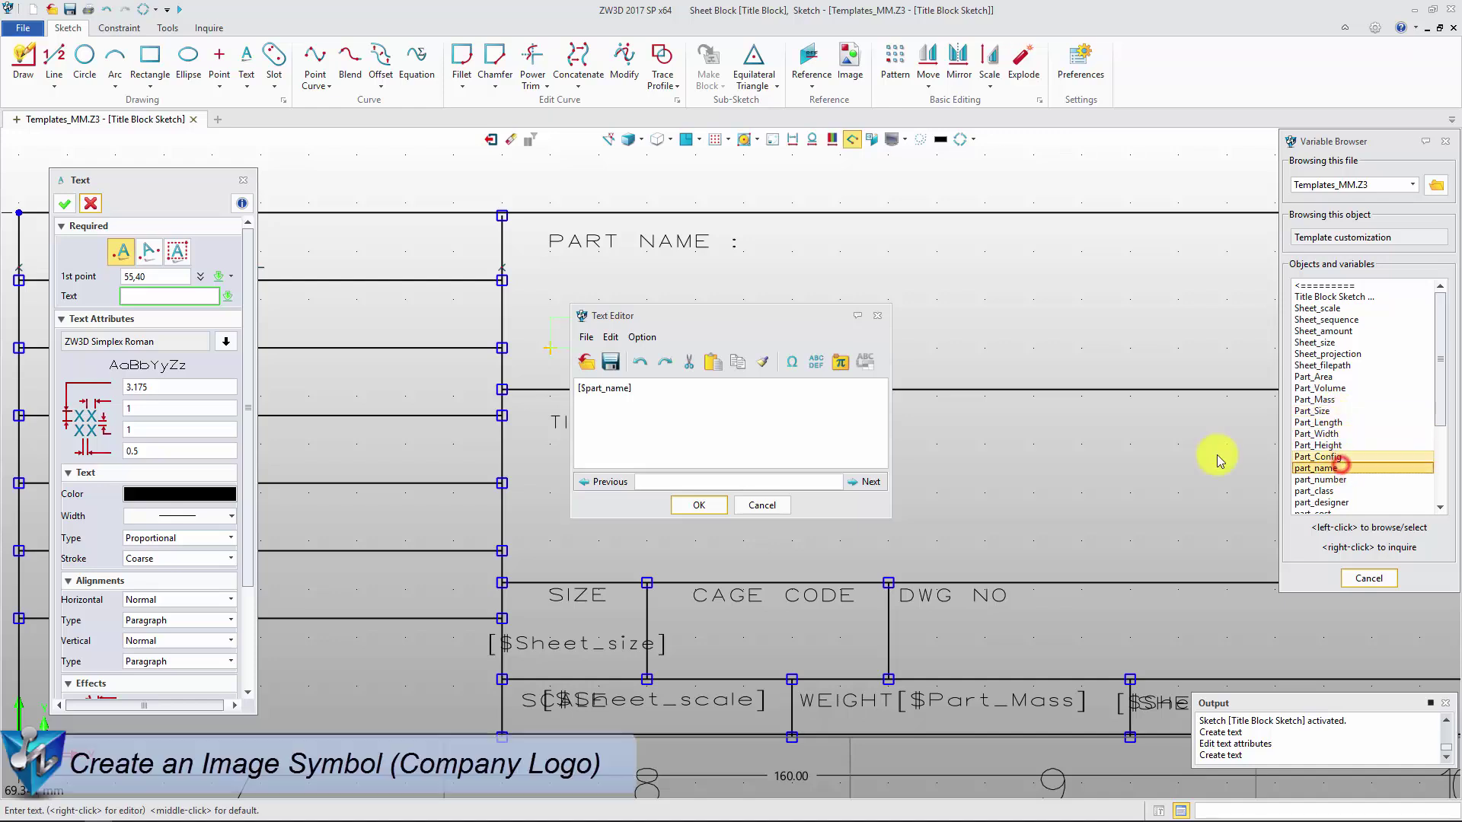
{"action": "left_click", "coordinate": [717, 507]}
Step: Place ZW3D LOGO+TM.jpg from Customize 2D Template, spanning 0,0 to 50,12
{"action": "left_click", "coordinate": [853, 65]}
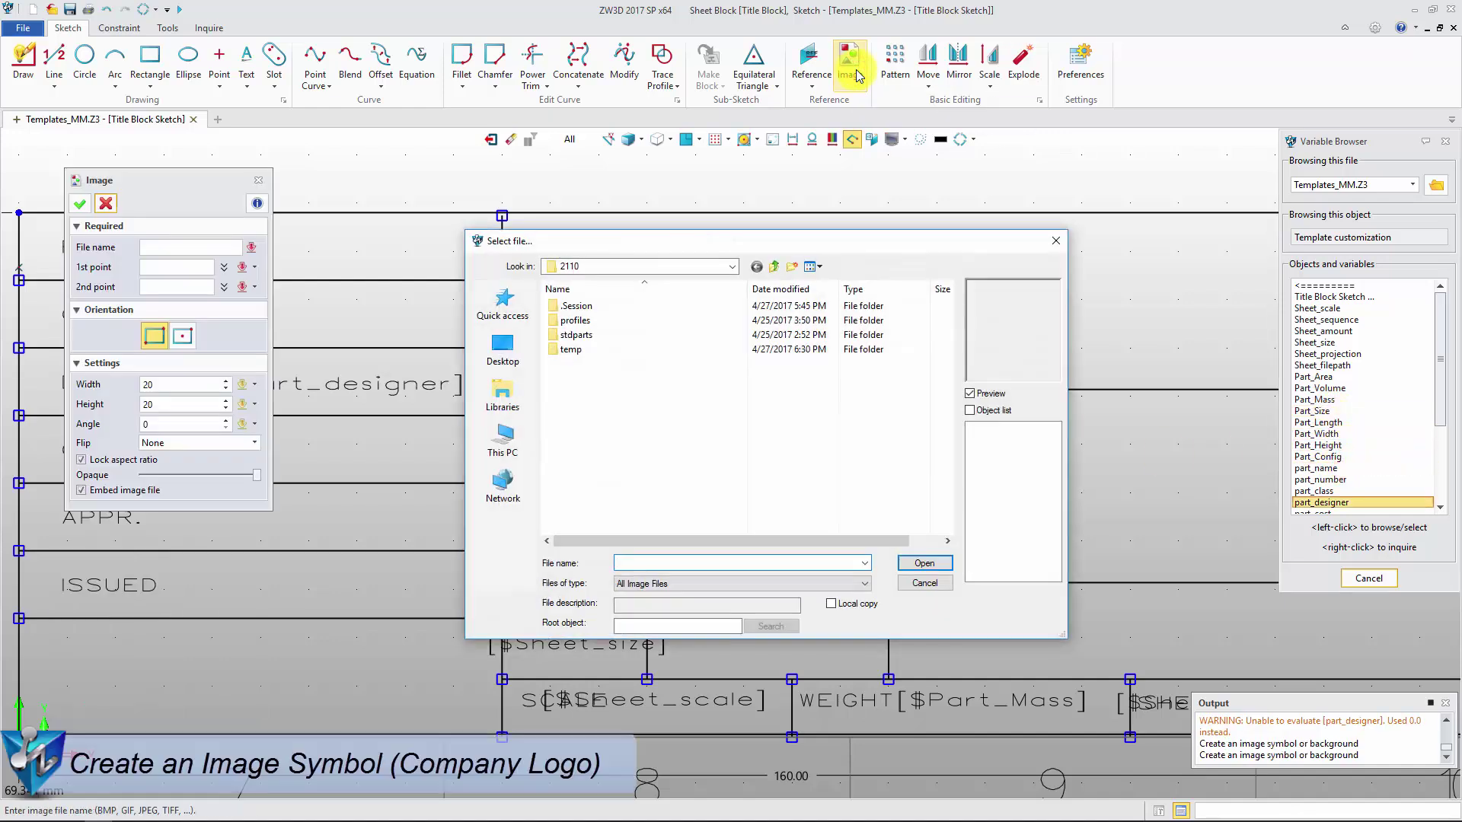
{"action": "left_click", "coordinate": [502, 304]}
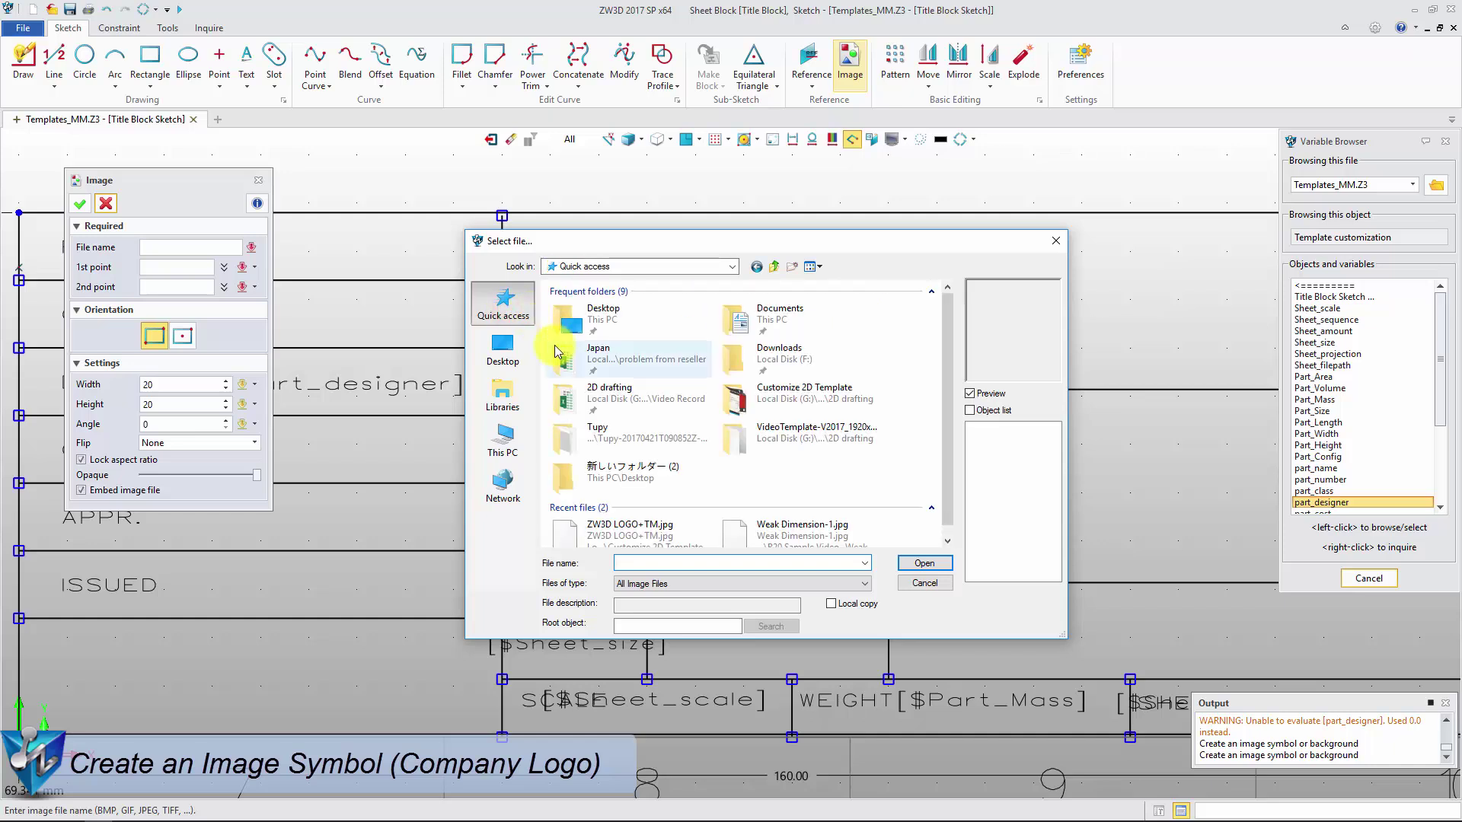
{"action": "left_click", "coordinate": [608, 391]}
{"action": "double_click", "coordinate": [607, 390]}
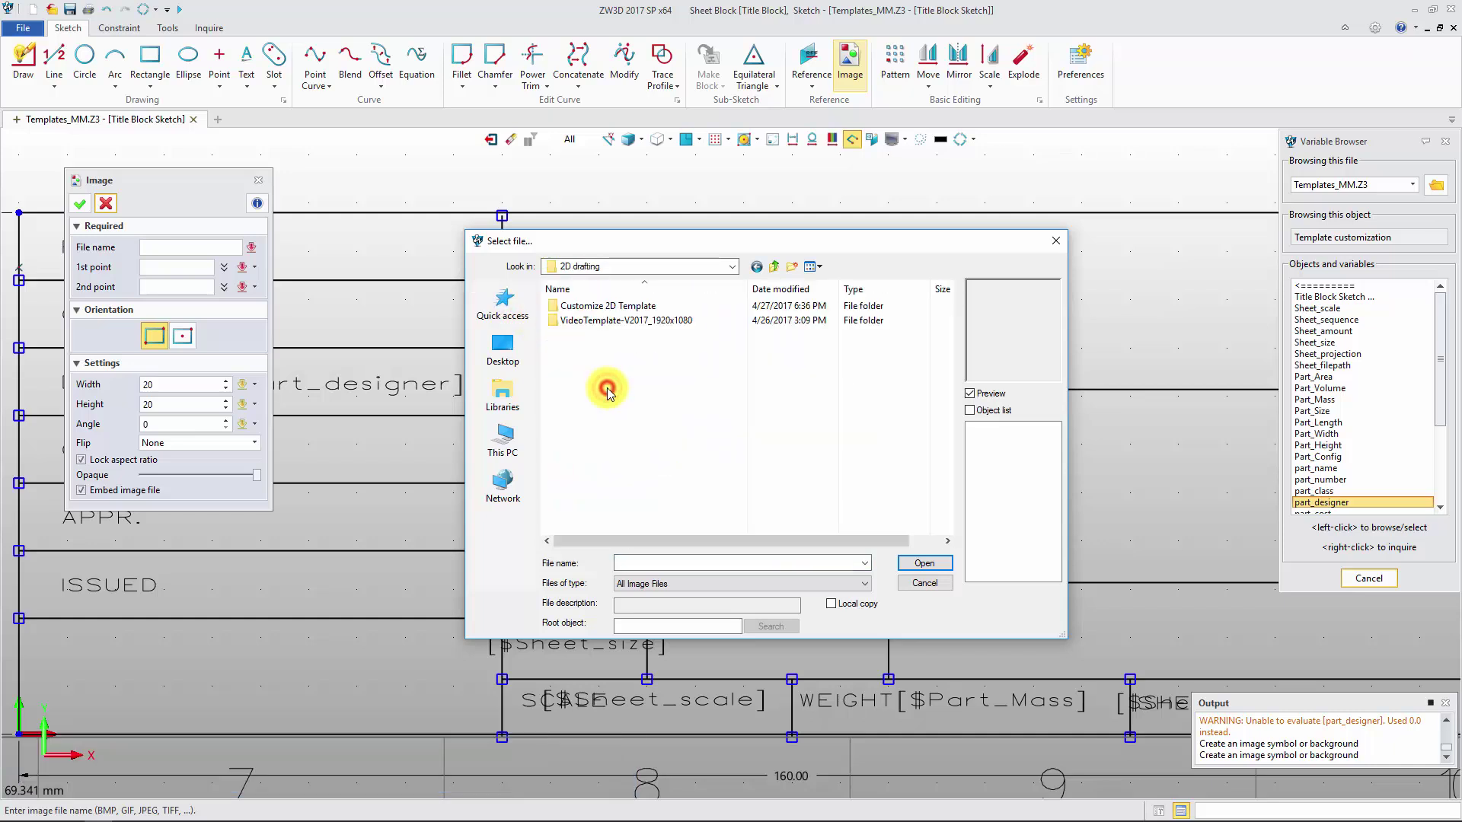
{"action": "double_click", "coordinate": [609, 310]}
{"action": "left_click", "coordinate": [609, 310]}
{"action": "left_click", "coordinate": [933, 564]}
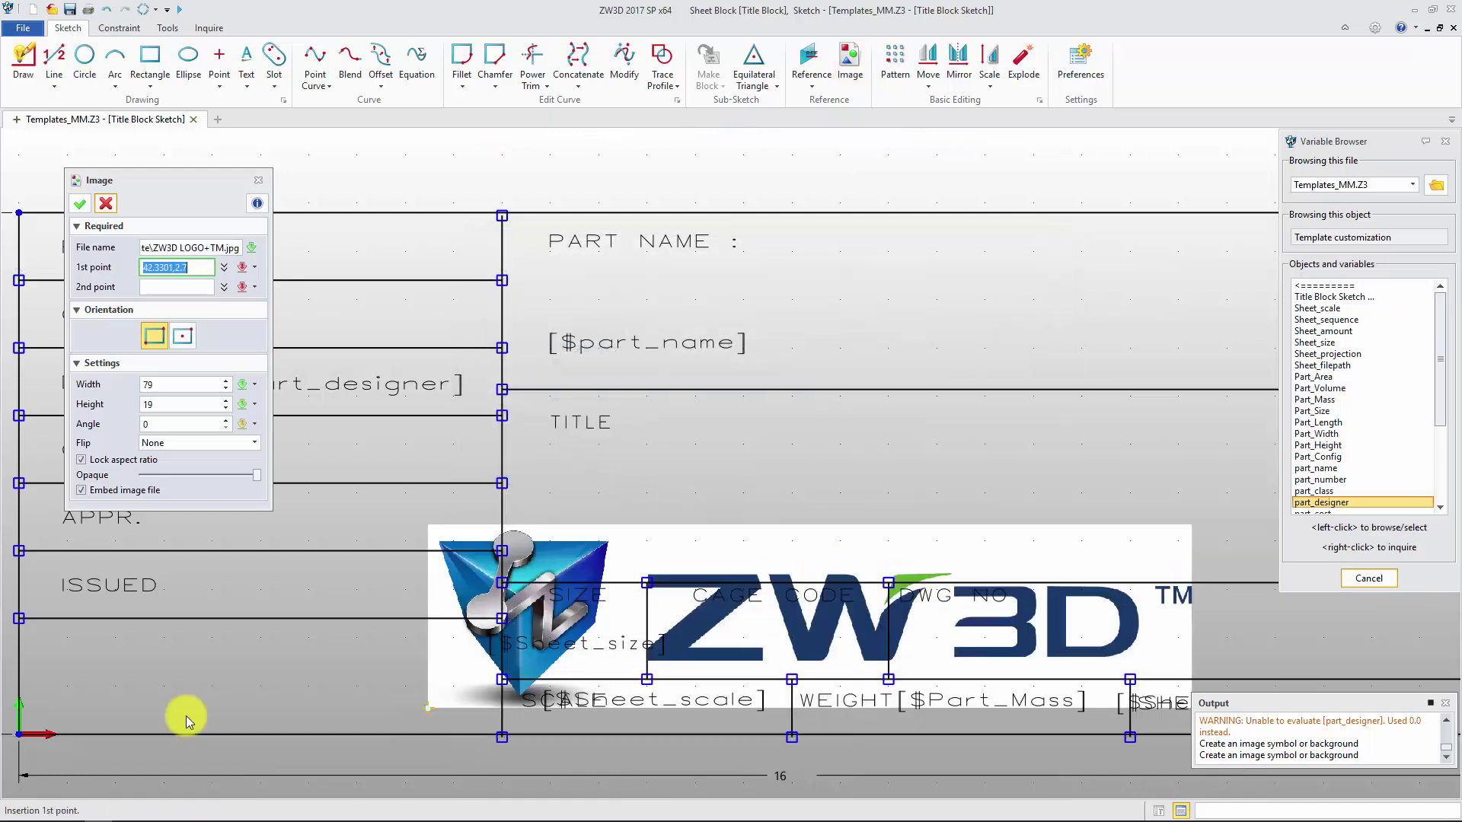
{"action": "left_click", "coordinate": [20, 734]}
{"action": "left_click", "coordinate": [502, 616]}
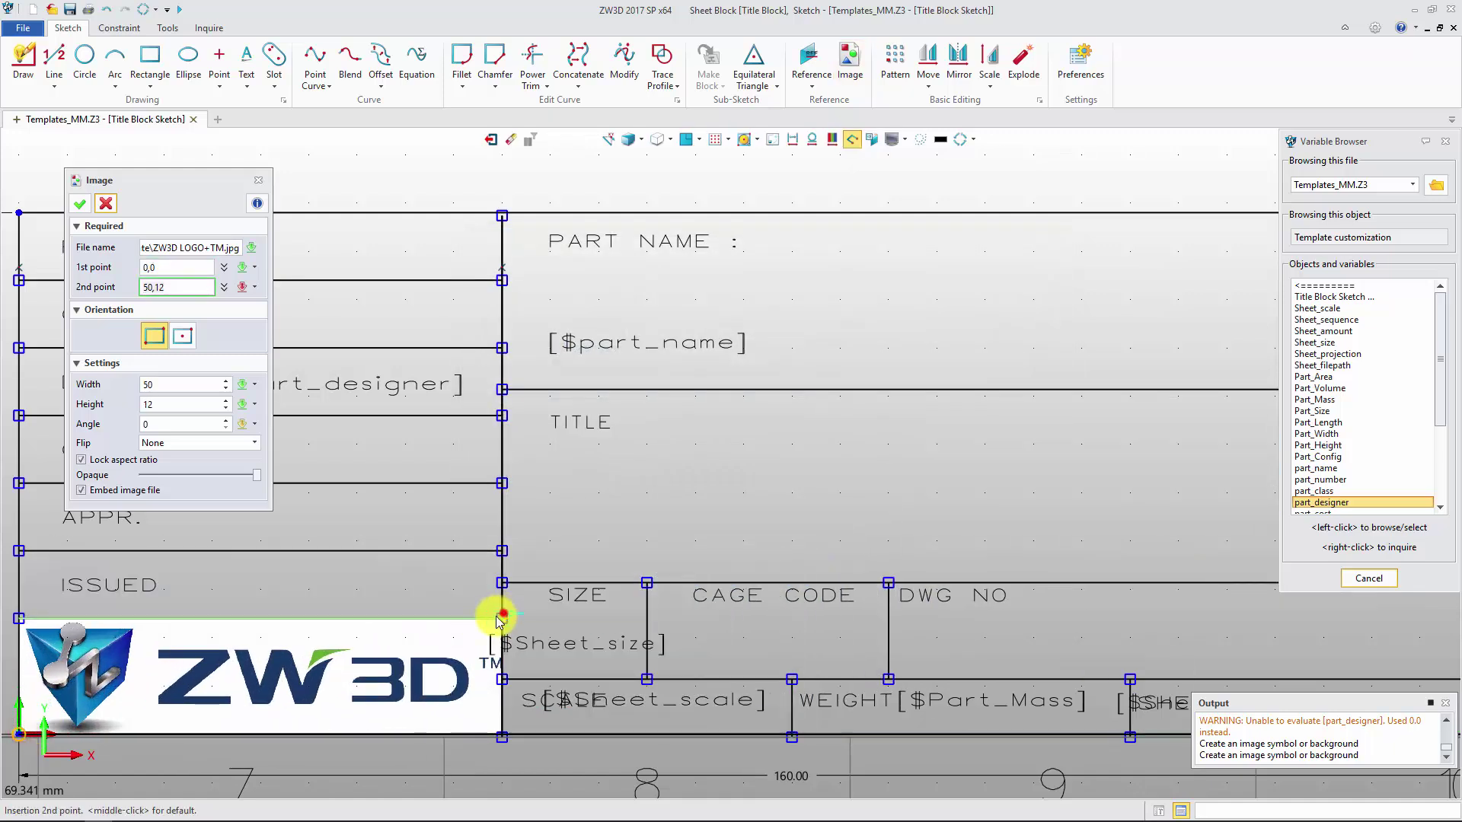
{"action": "left_click", "coordinate": [80, 203]}
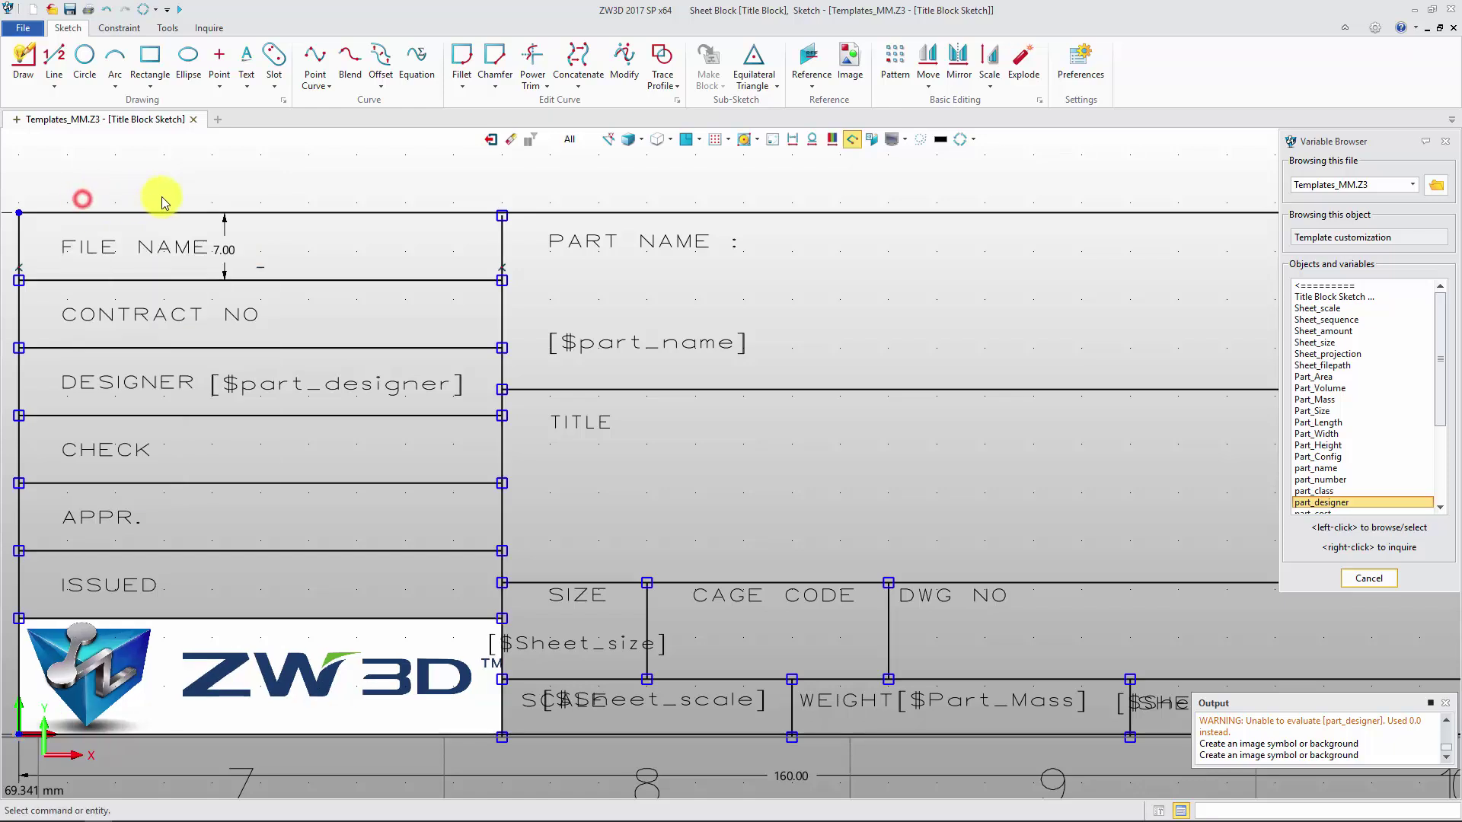
Step: Exit the sketch and create a dark blue, thin-width Dimension layer
{"action": "left_click", "coordinate": [490, 141]}
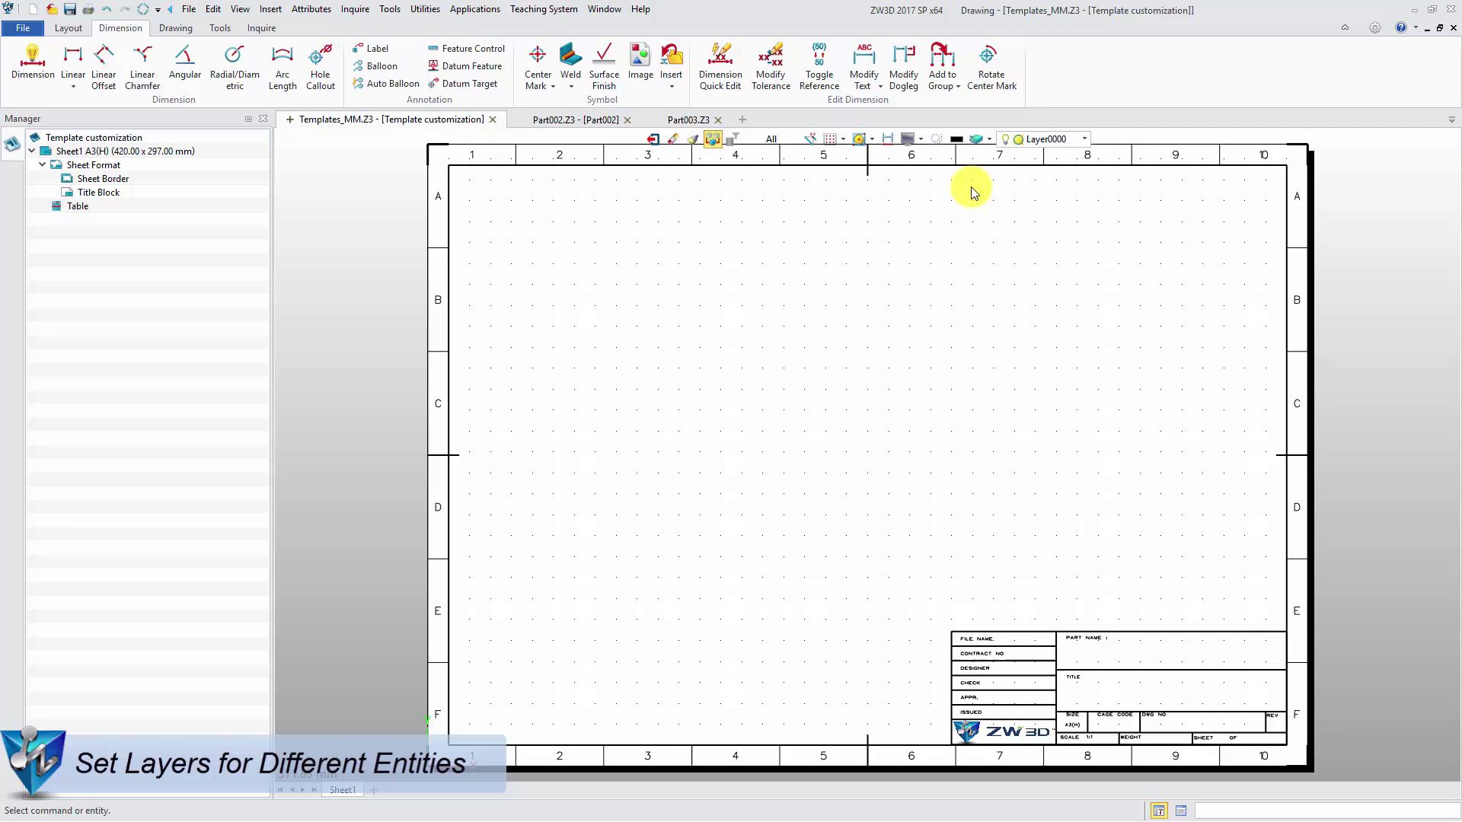
{"action": "left_click", "coordinate": [977, 140]}
{"action": "left_click", "coordinate": [423, 333]}
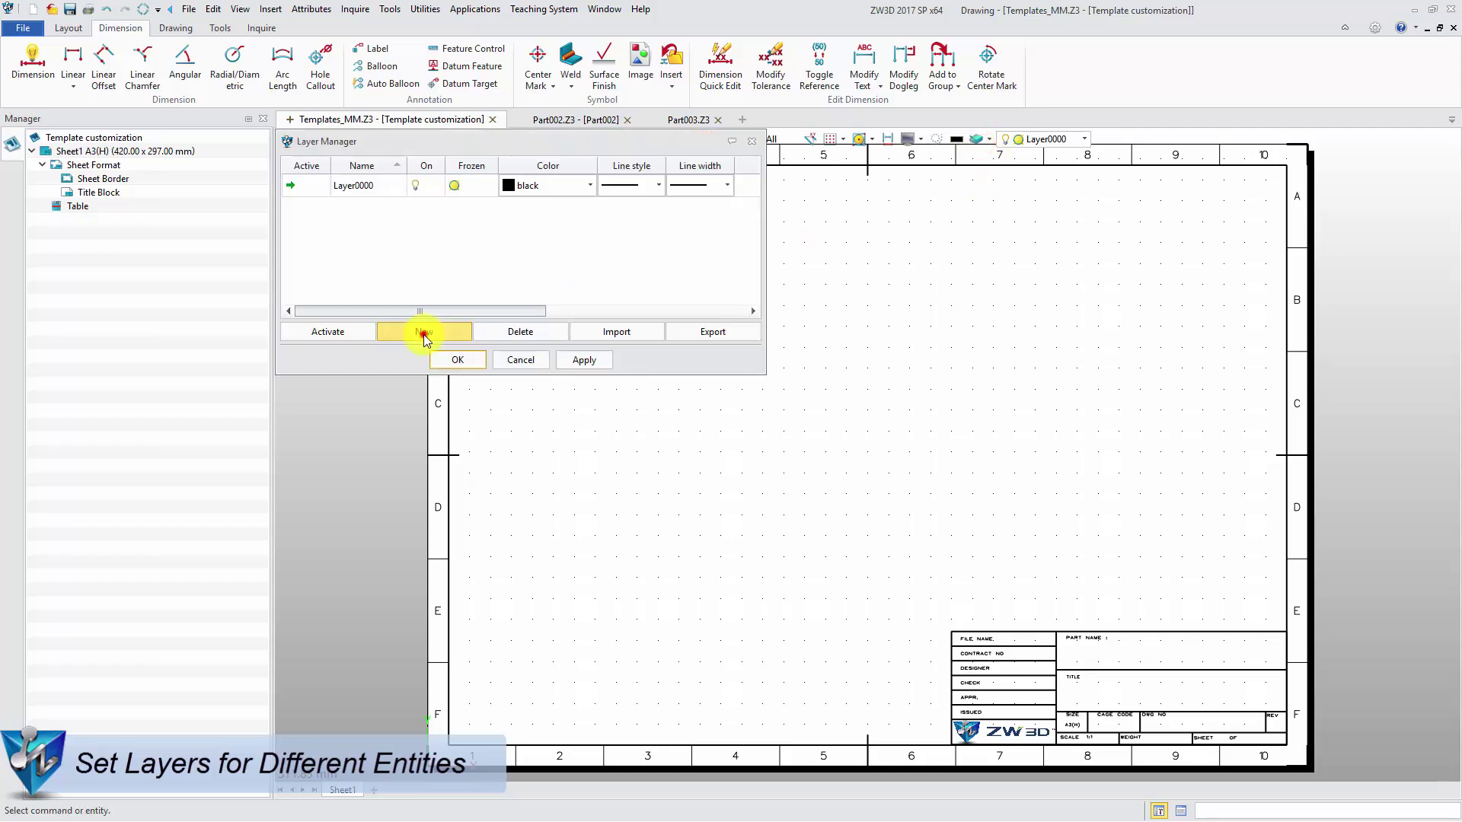
{"action": "type", "text": "Dimension"}
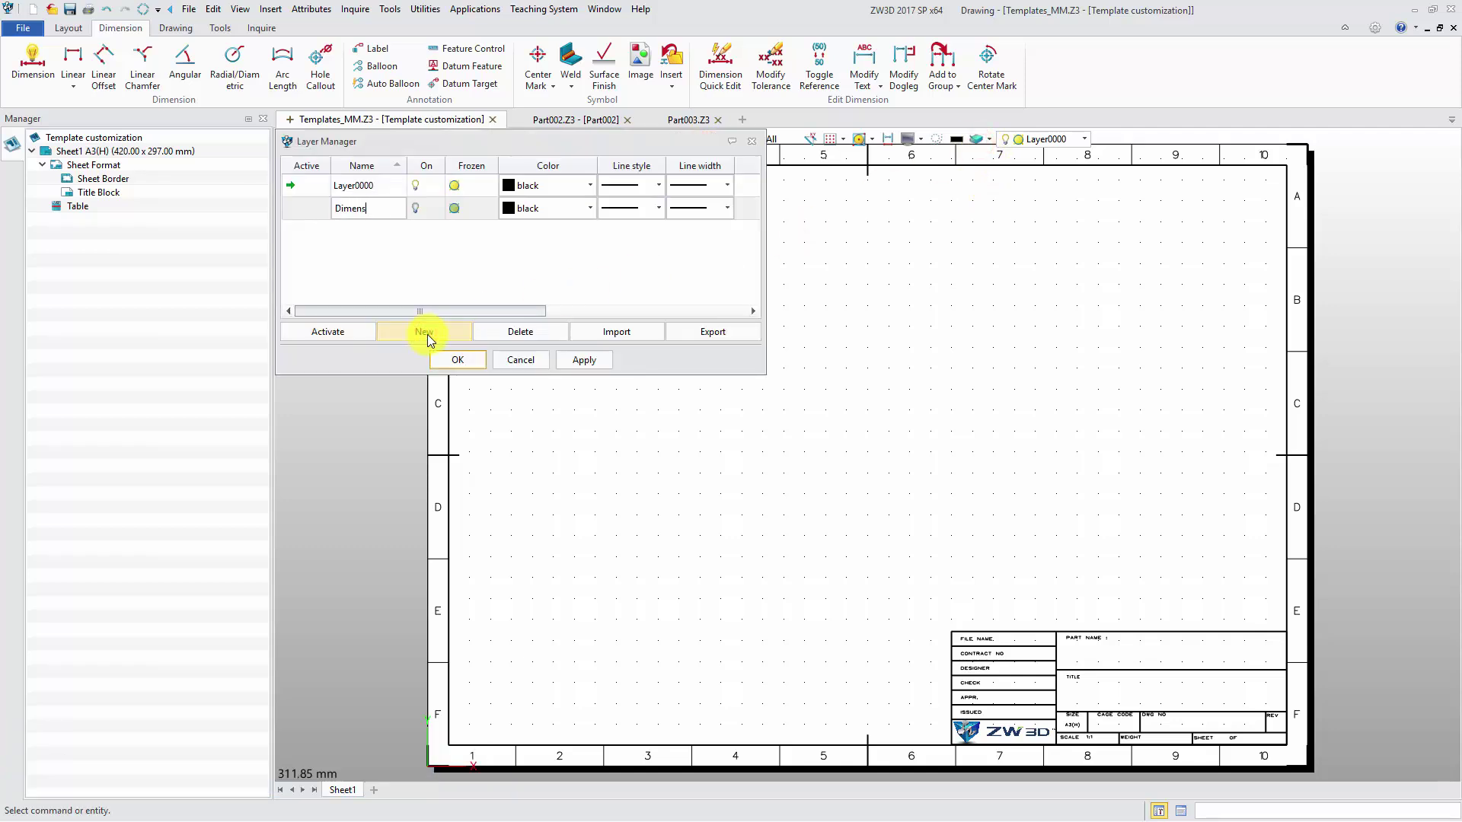
{"action": "left_click", "coordinate": [588, 208]}
{"action": "left_click", "coordinate": [572, 217]}
{"action": "left_click", "coordinate": [658, 208]}
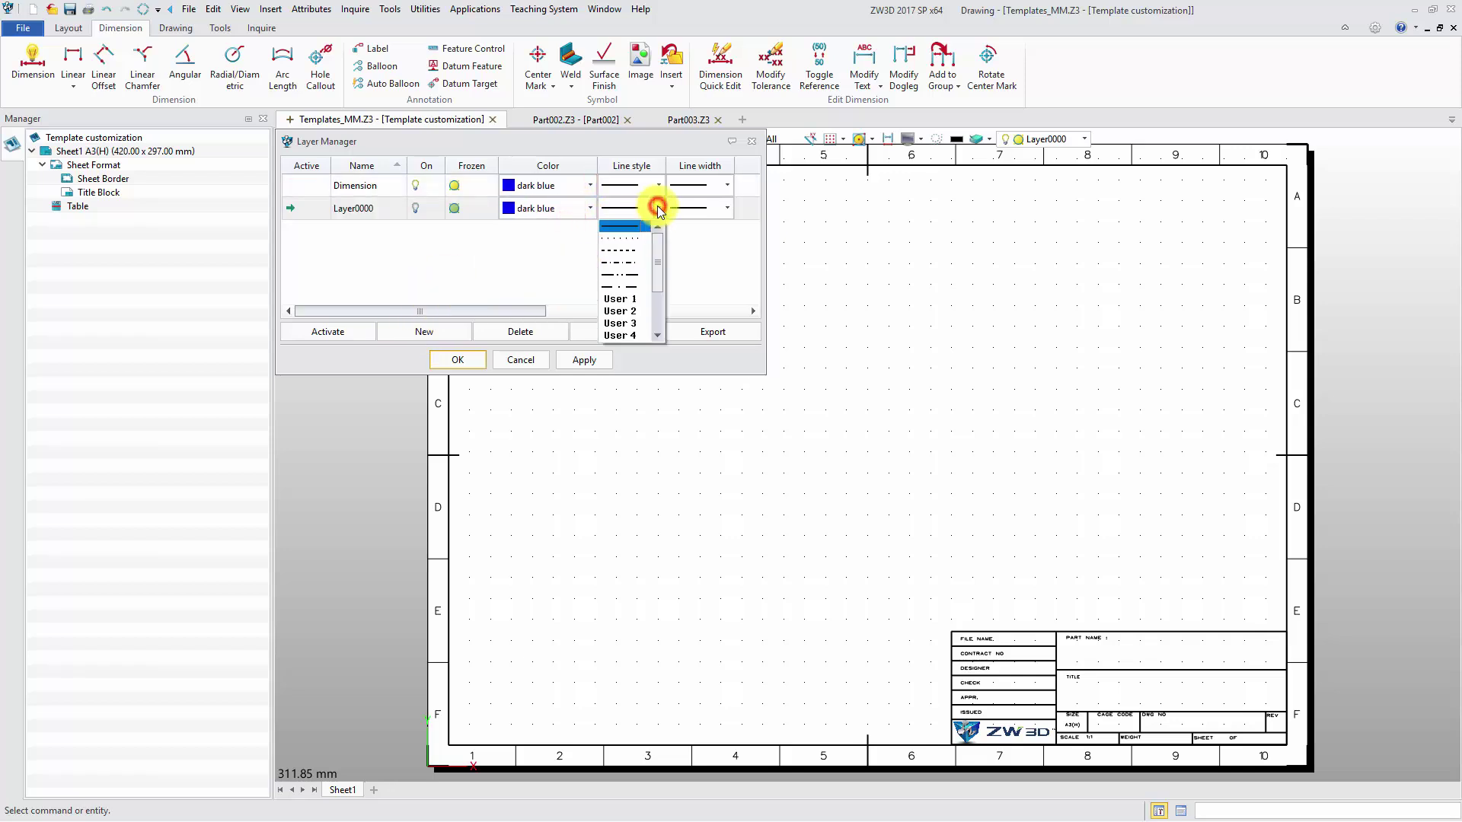
{"action": "left_click", "coordinate": [693, 209]}
{"action": "left_click", "coordinate": [727, 208]}
{"action": "left_click", "coordinate": [715, 227]}
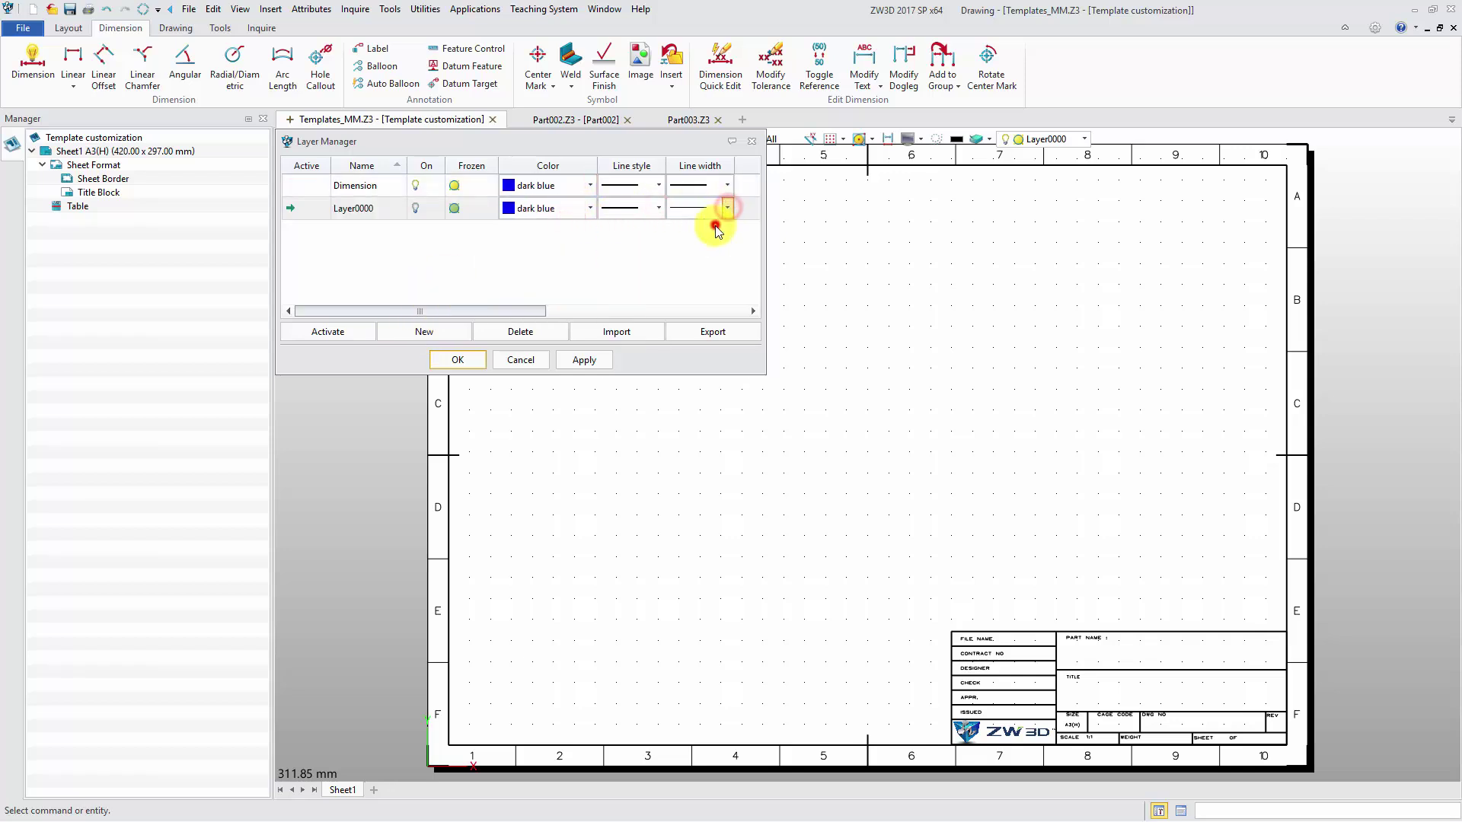
Step: Add the Centerline and Text layers and apply the layer settings
{"action": "left_click", "coordinate": [431, 331]}
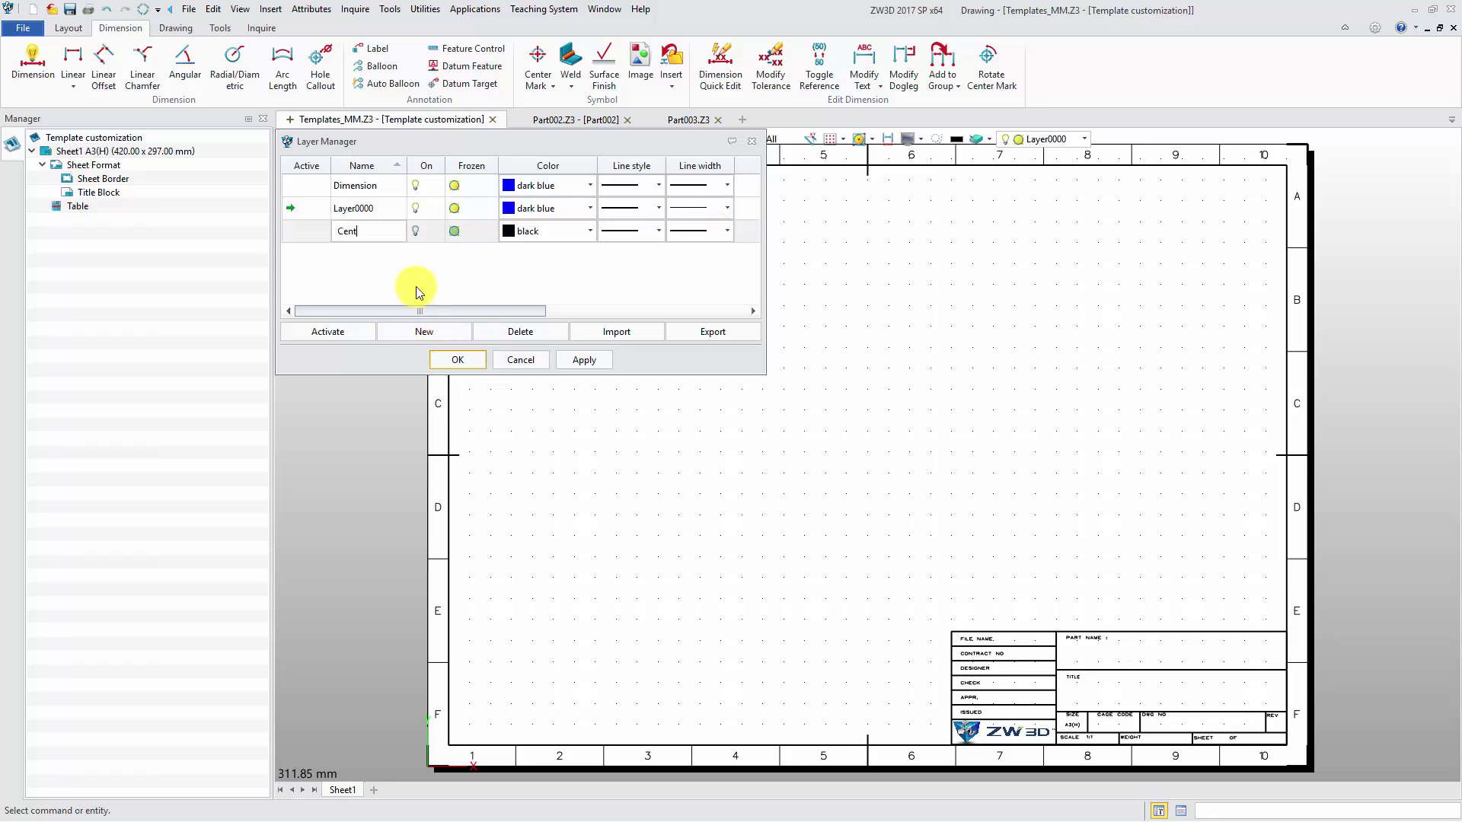
{"action": "left_click", "coordinate": [417, 331]}
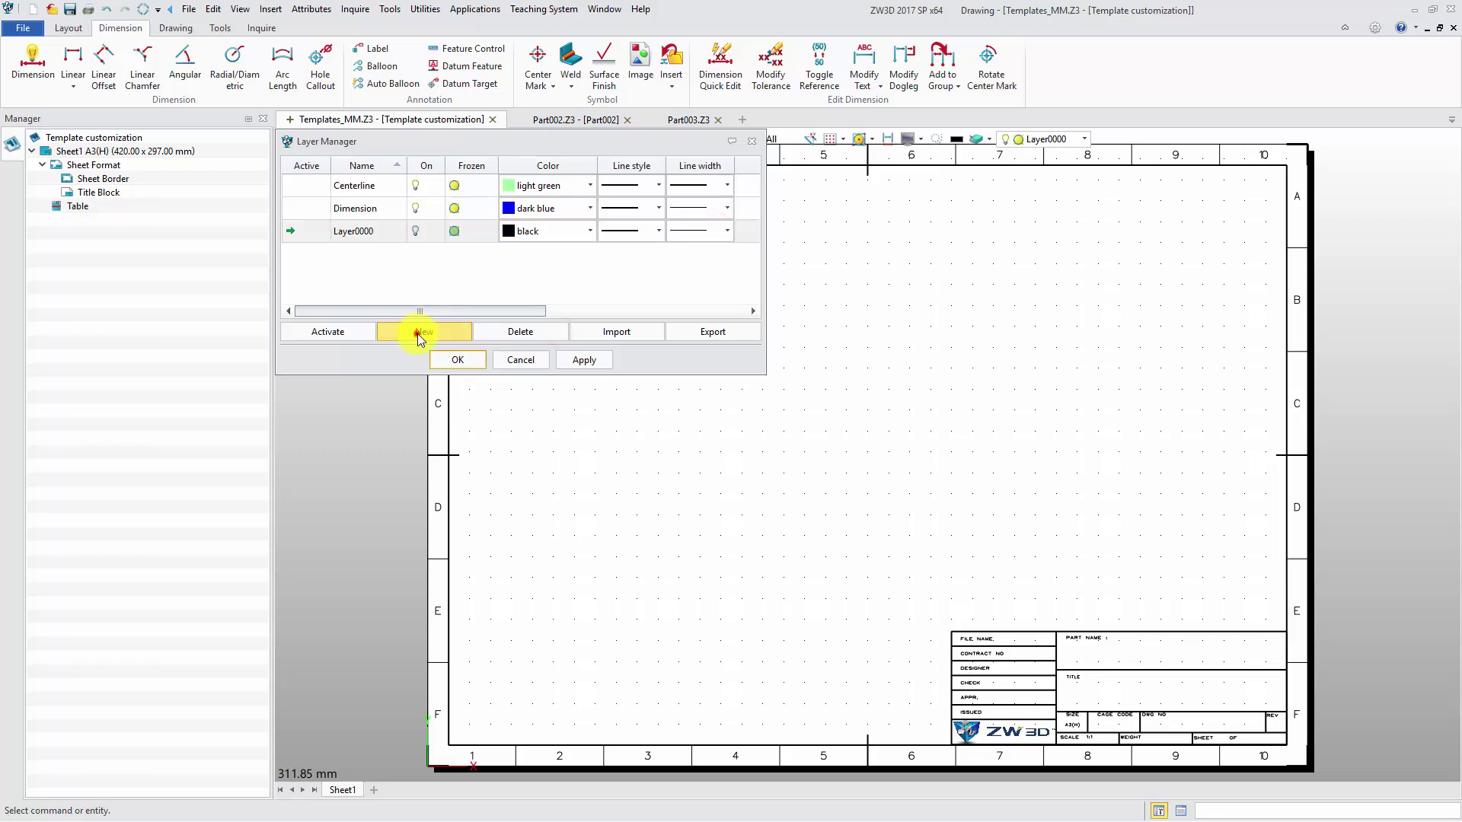
{"action": "type", "text": "Text"}
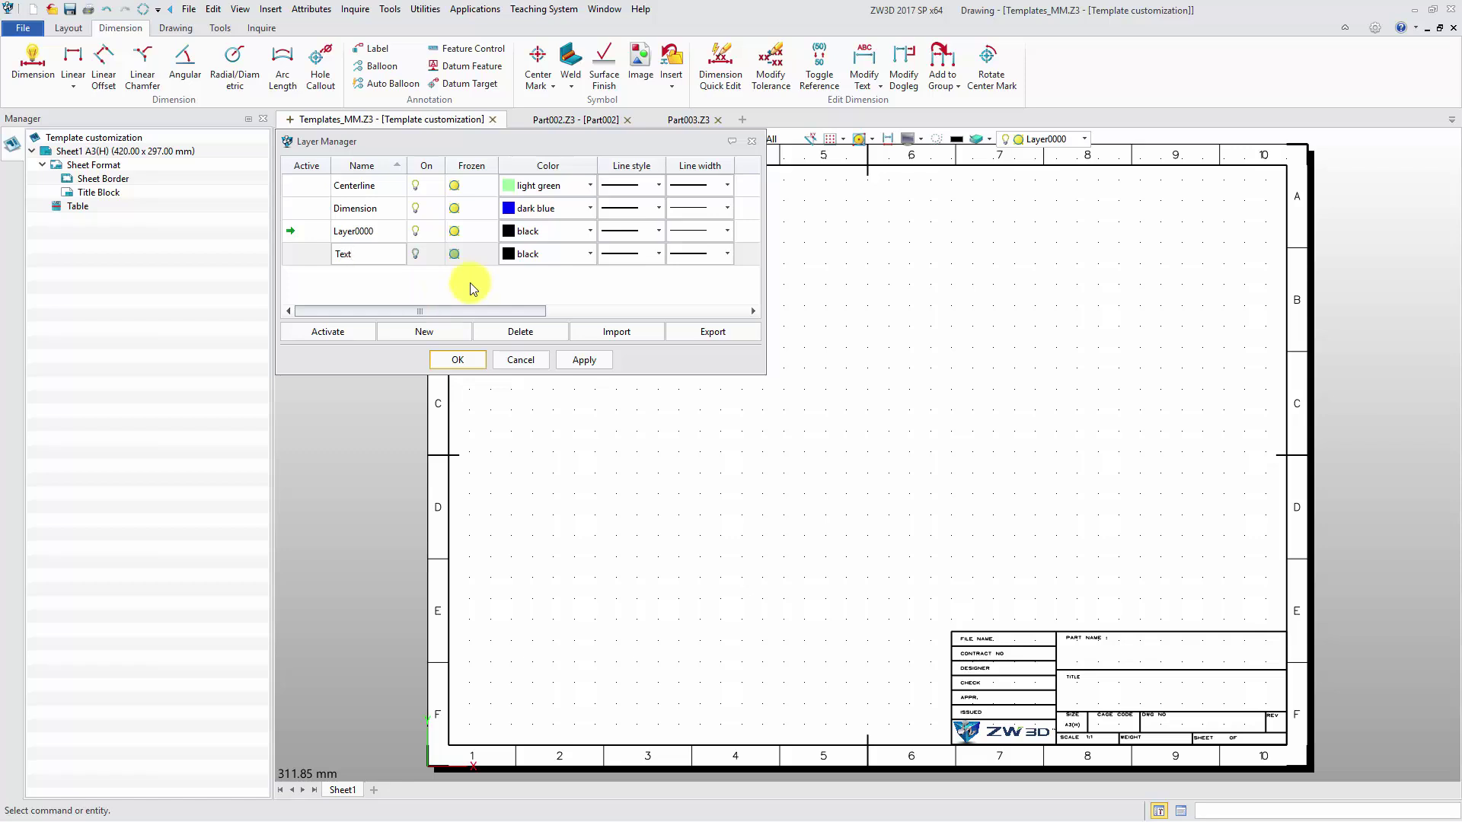
{"action": "left_click", "coordinate": [584, 360]}
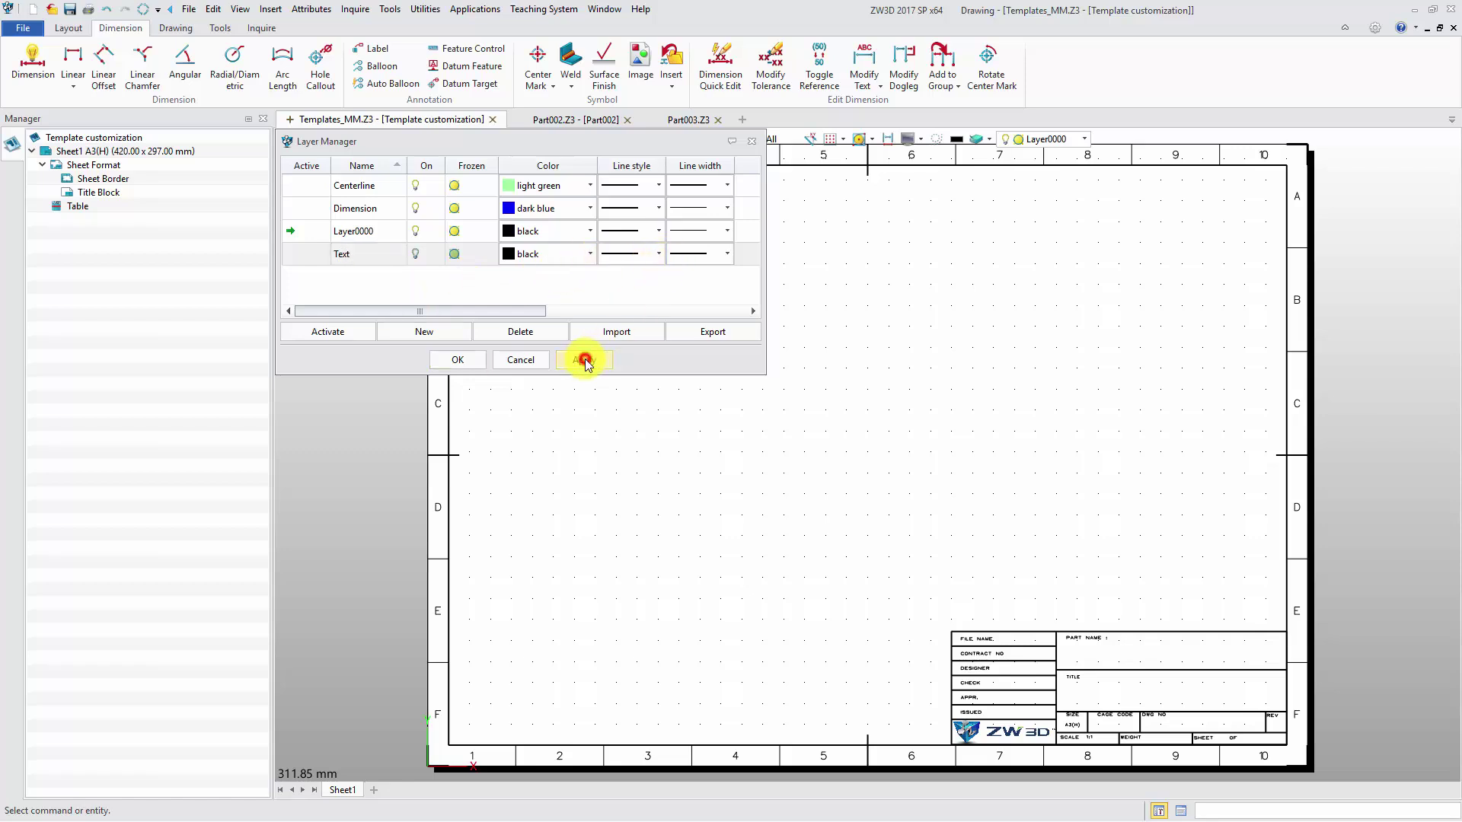
{"action": "left_click", "coordinate": [465, 361]}
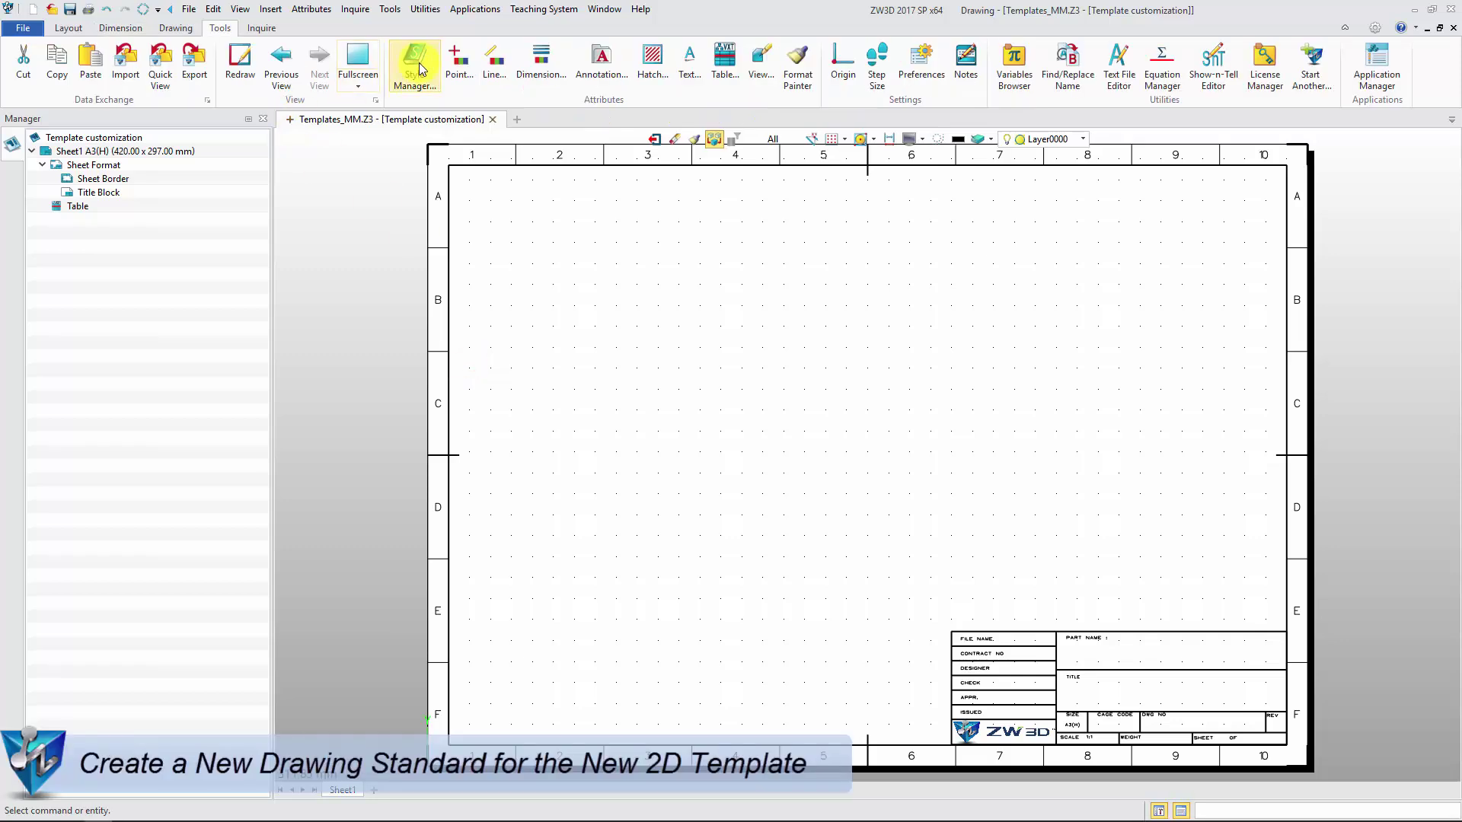
Step: Create a new drafting standard named Customize based on ANSI
{"action": "left_click", "coordinate": [415, 62]}
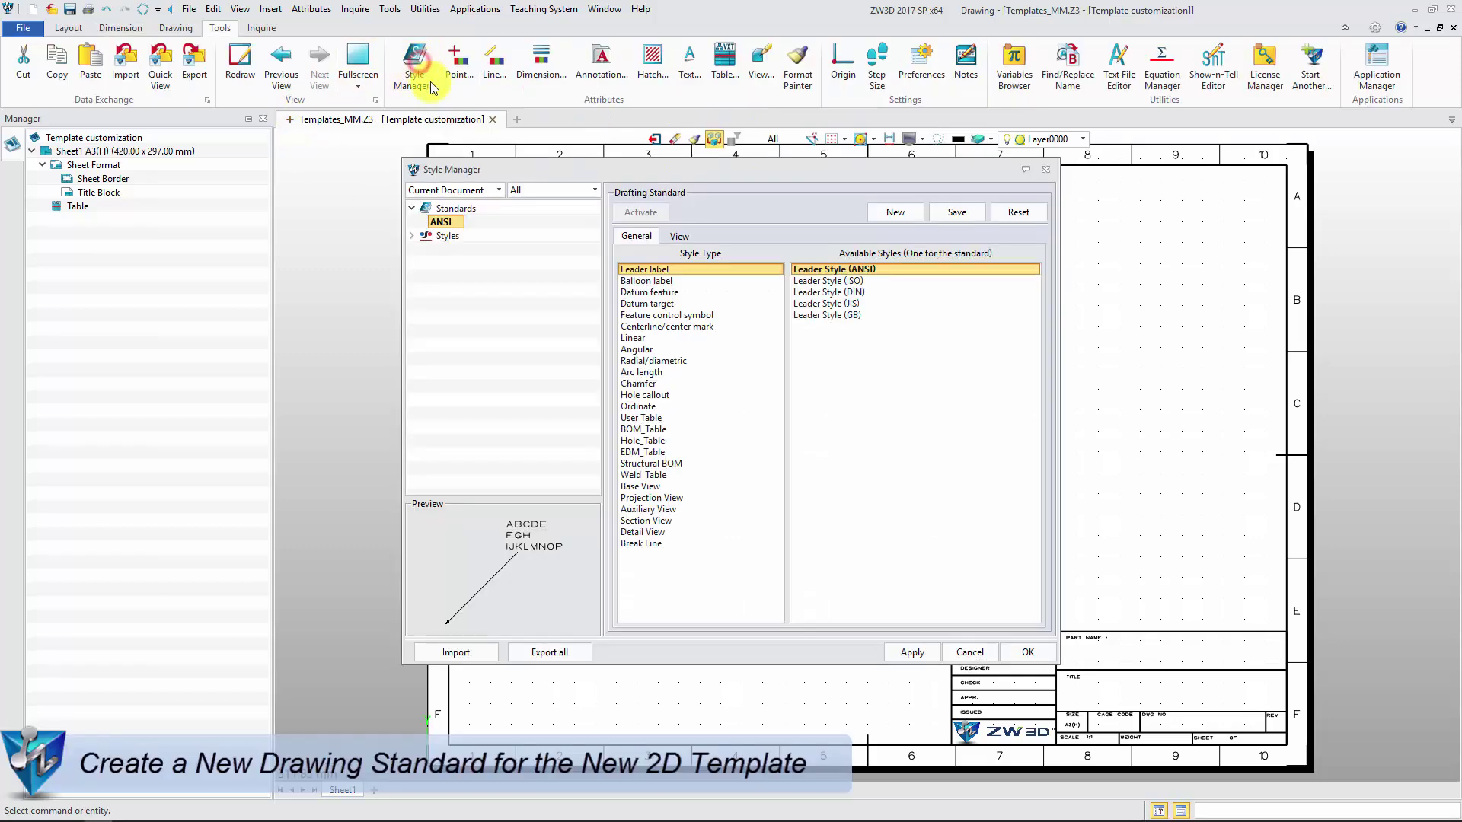
{"action": "left_click", "coordinate": [457, 190]}
{"action": "left_click", "coordinate": [460, 228]}
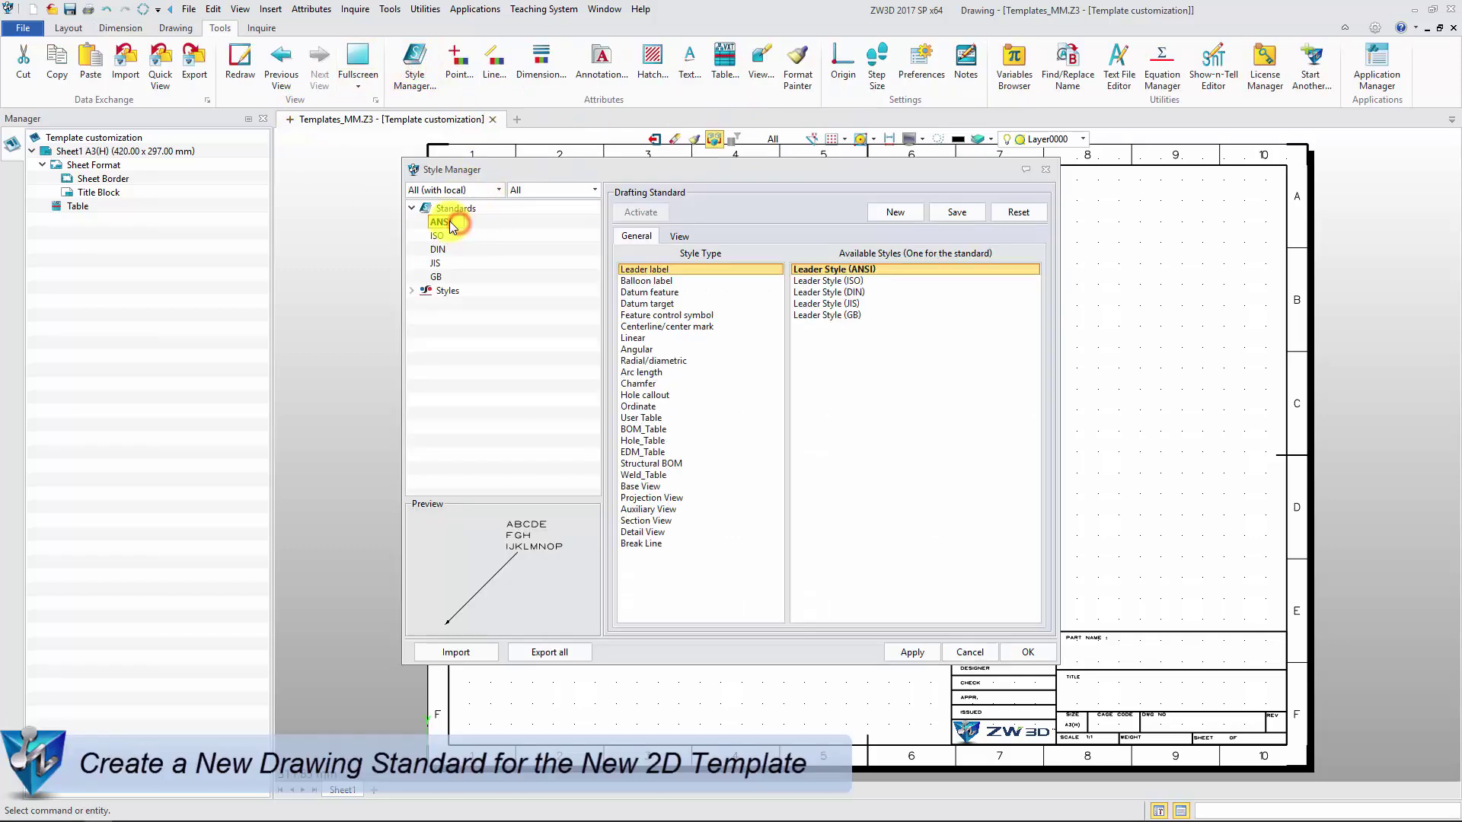
{"action": "right_click", "coordinate": [455, 222]}
{"action": "left_click", "coordinate": [490, 255]}
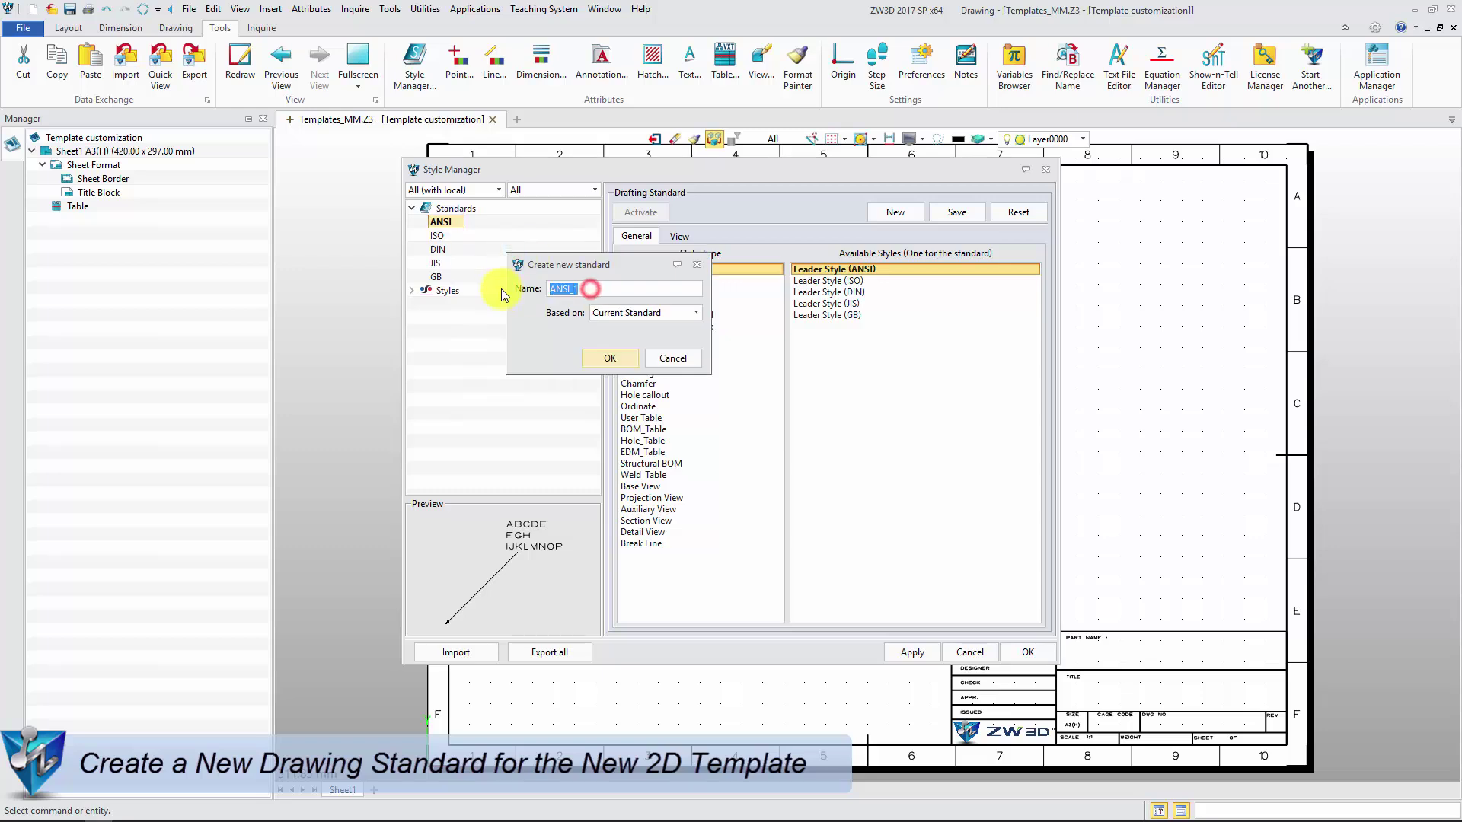
{"action": "type", "text": "Customiz"}
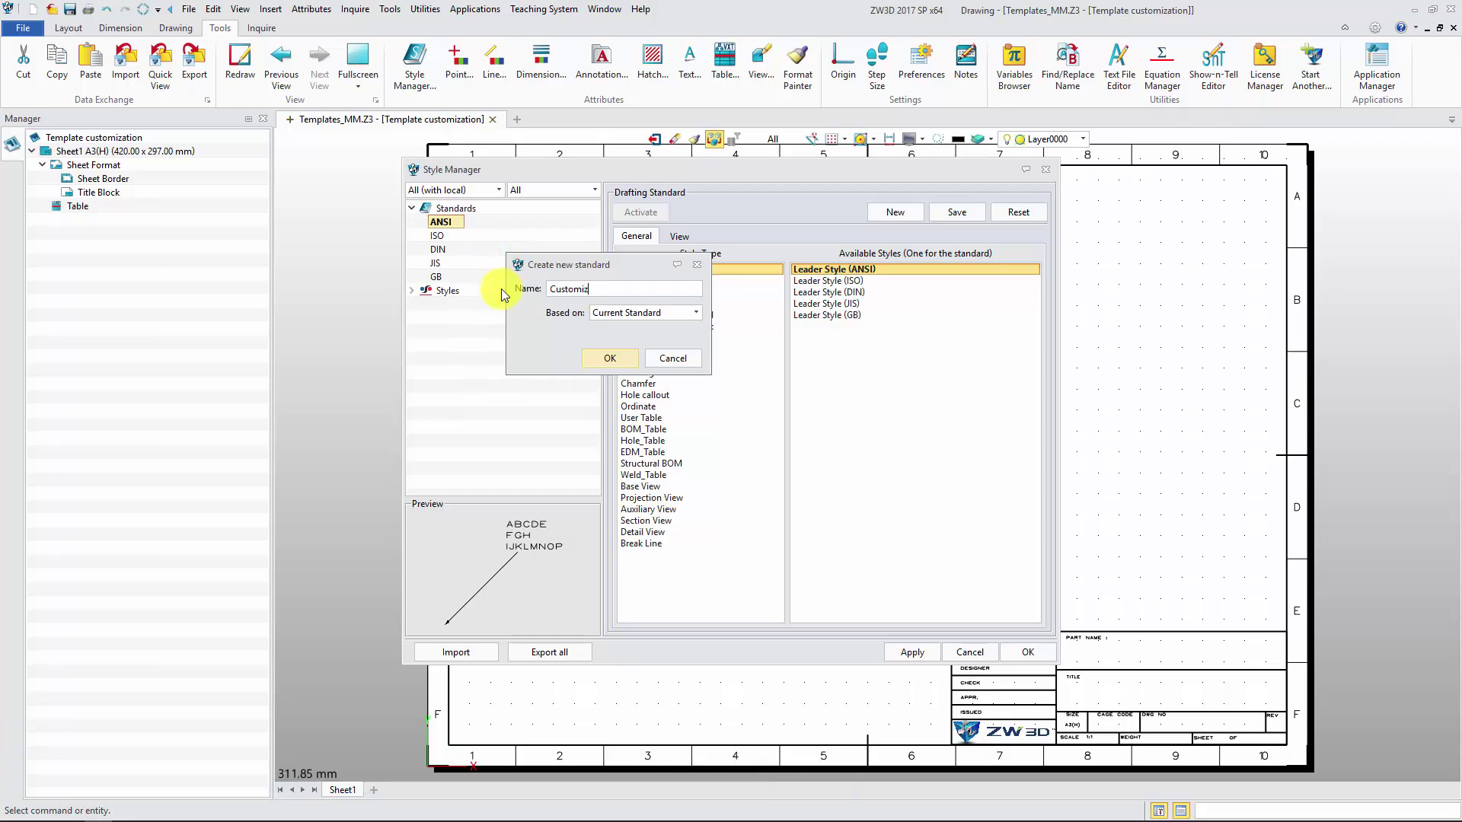
{"action": "left_click", "coordinate": [609, 357]}
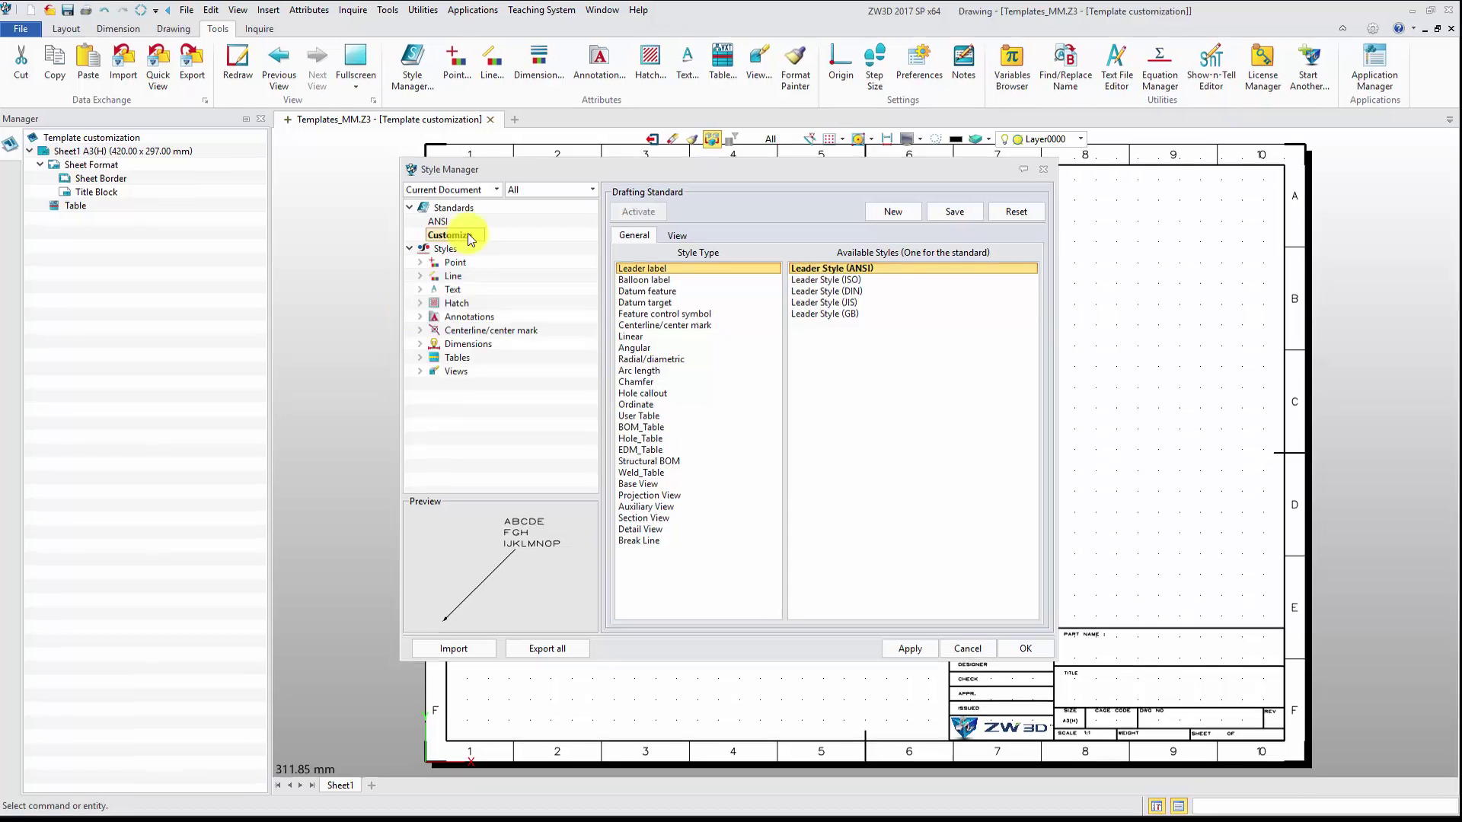
Step: Set the Customize standard's views to first-angle projection
{"action": "left_click", "coordinate": [675, 236]}
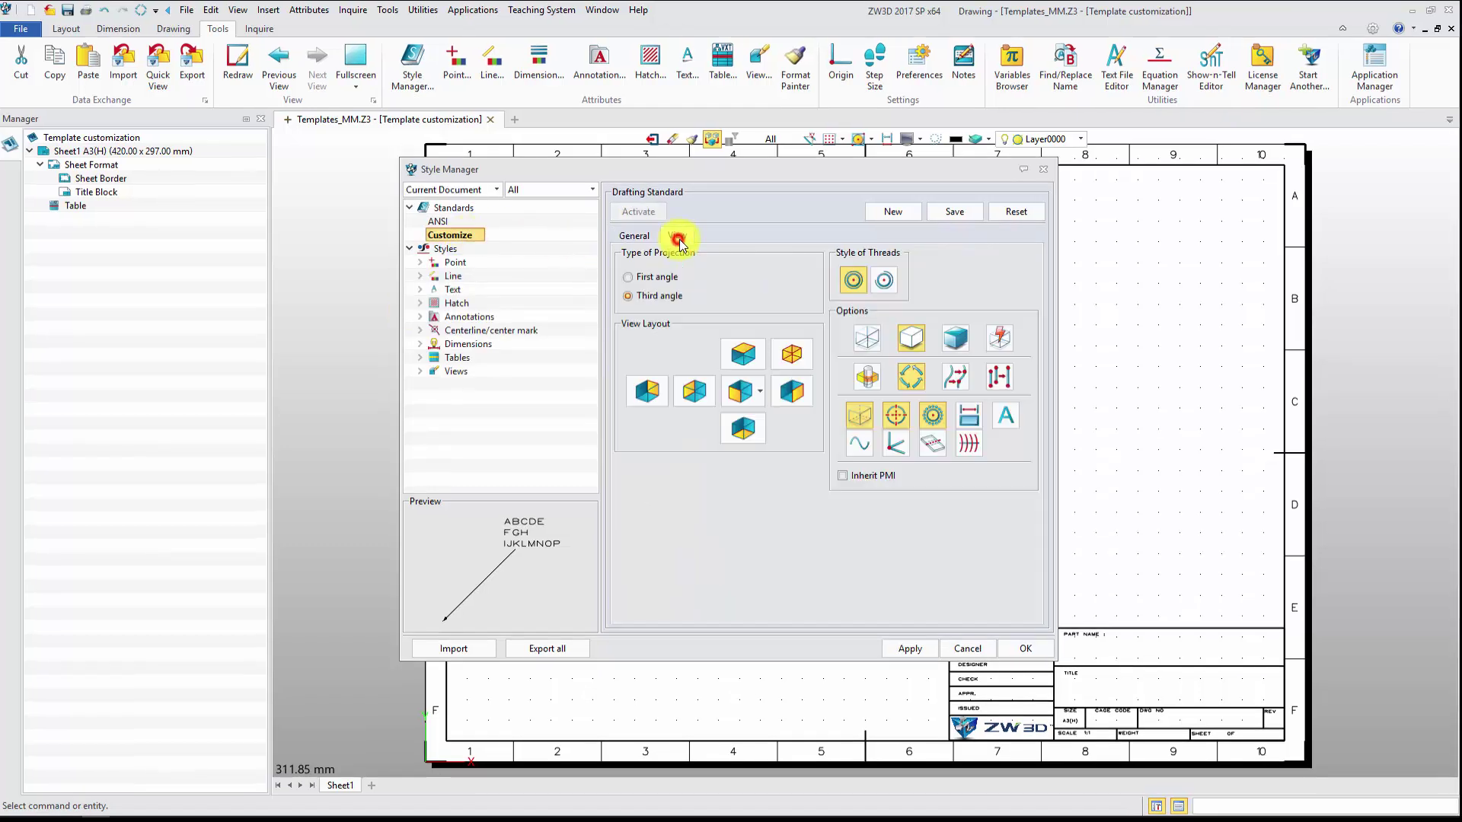
{"action": "left_click", "coordinate": [666, 278]}
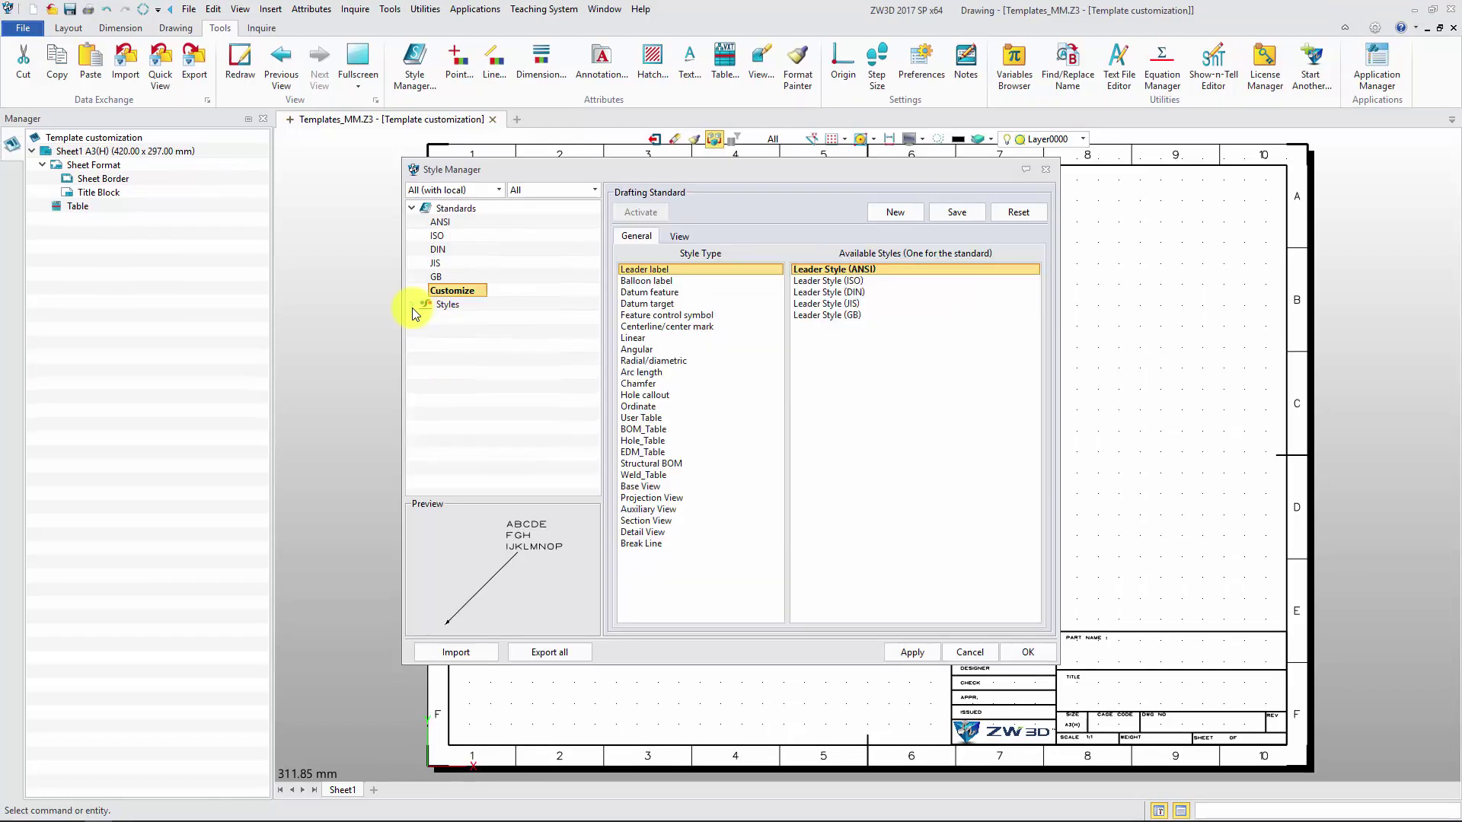
{"action": "left_click", "coordinate": [411, 304]}
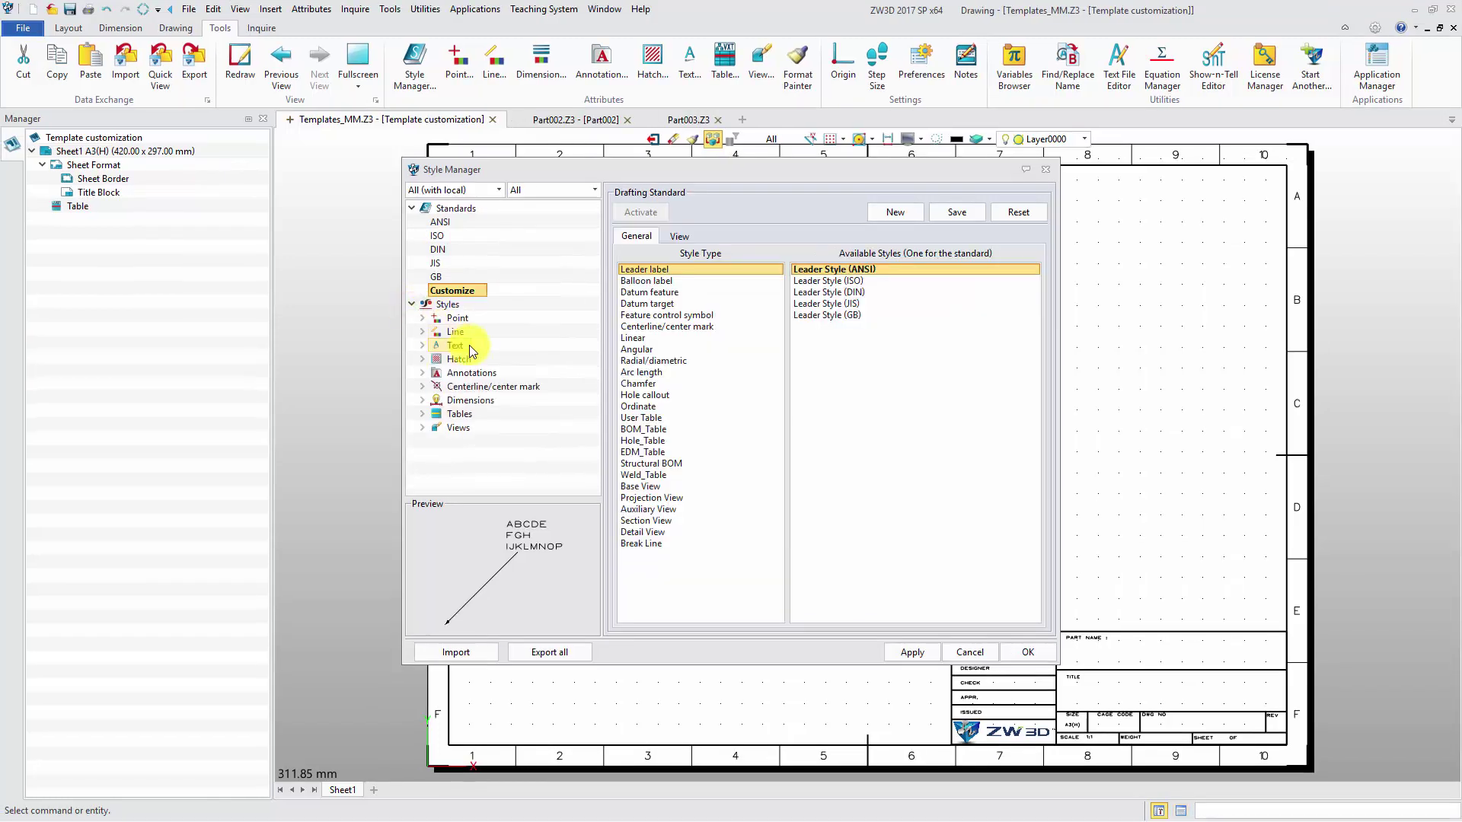
Step: Put the text style on the Text layer with colour and width BY LAYER
{"action": "double_click", "coordinate": [469, 345]}
{"action": "left_click", "coordinate": [816, 255]}
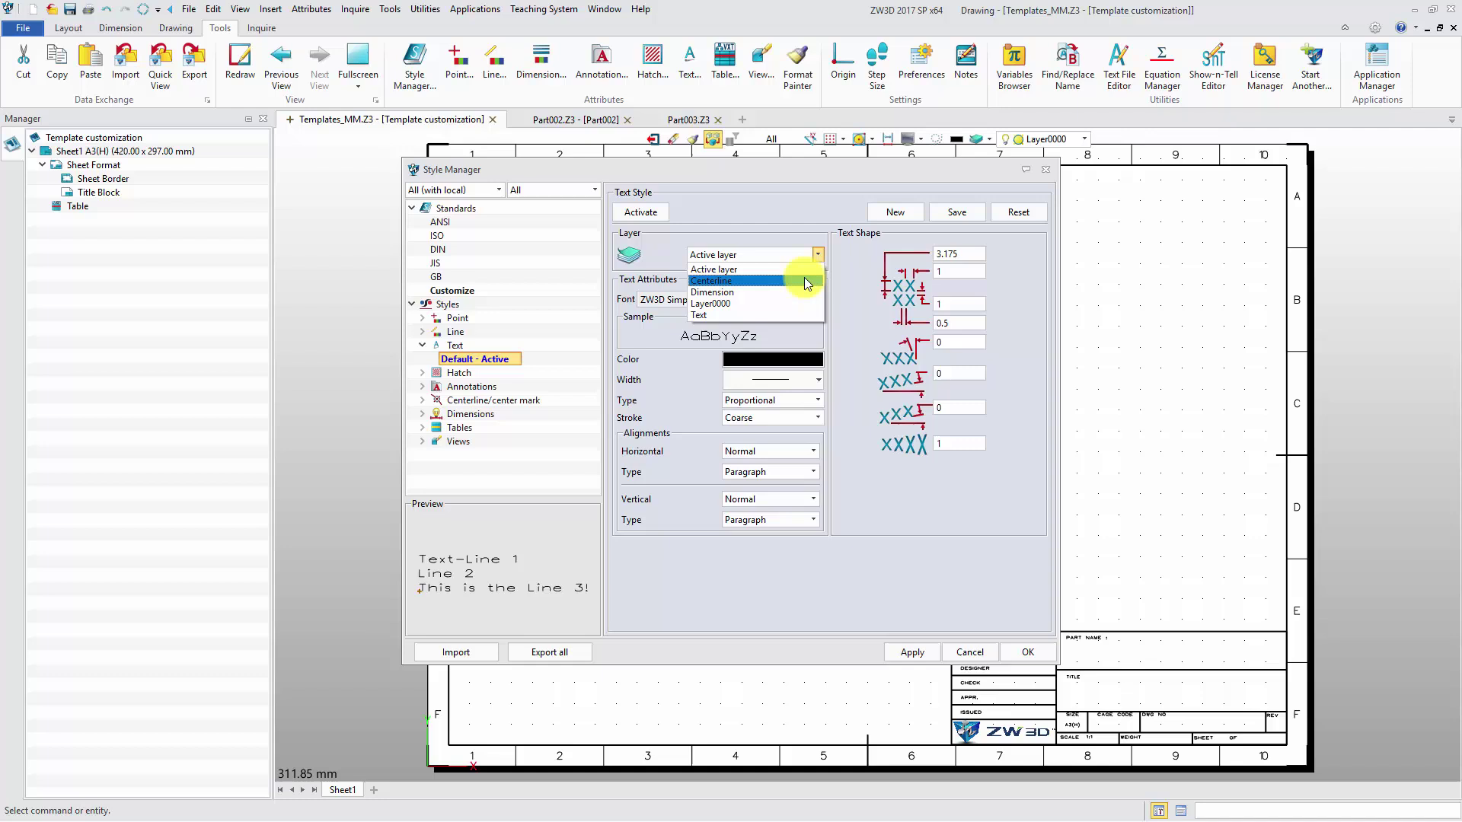
{"action": "left_click", "coordinate": [792, 315]}
{"action": "left_click", "coordinate": [811, 359]}
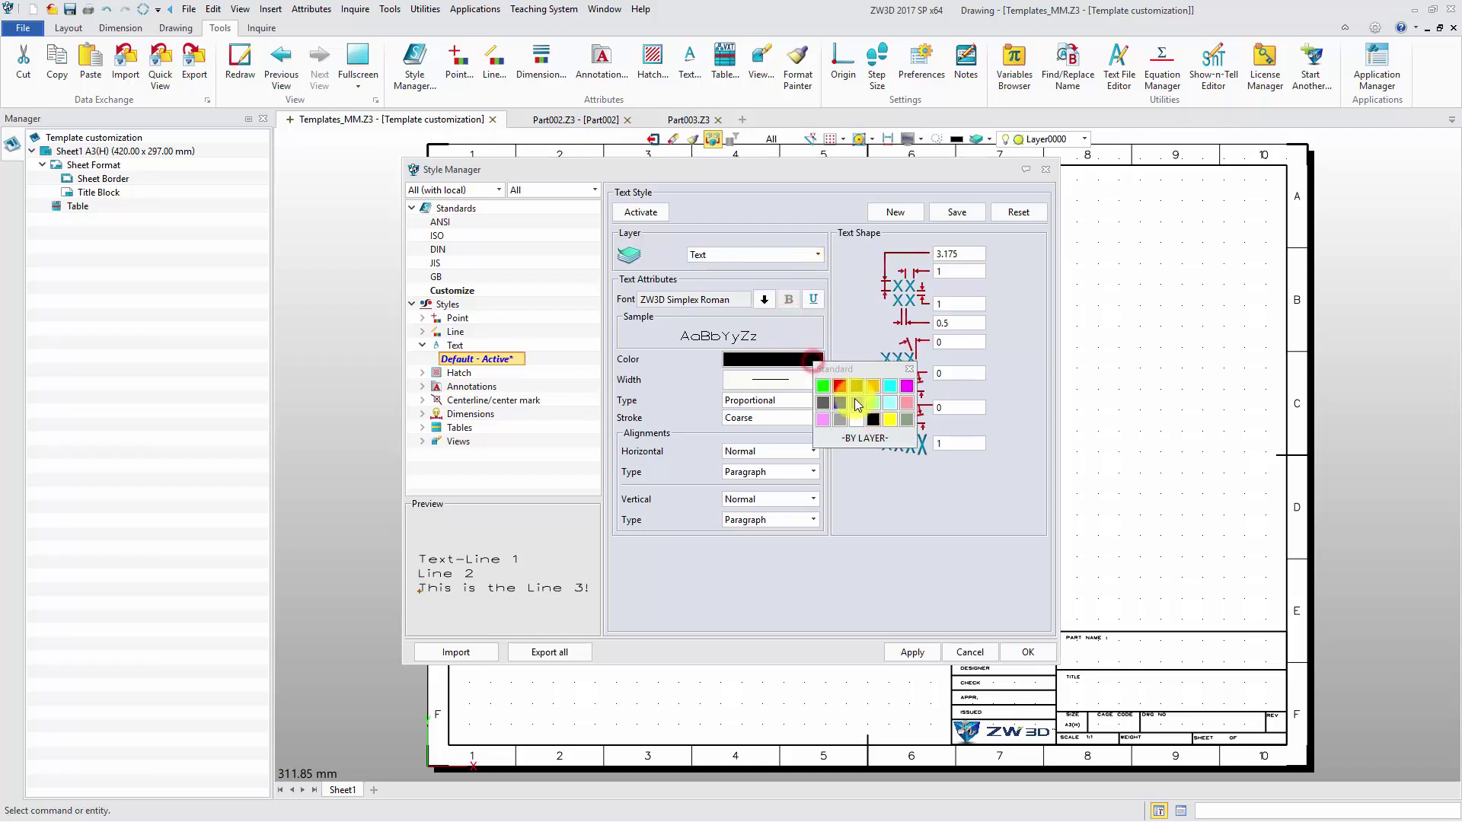
{"action": "left_click", "coordinate": [864, 438]}
{"action": "left_click", "coordinate": [819, 378]}
{"action": "left_click", "coordinate": [812, 389]}
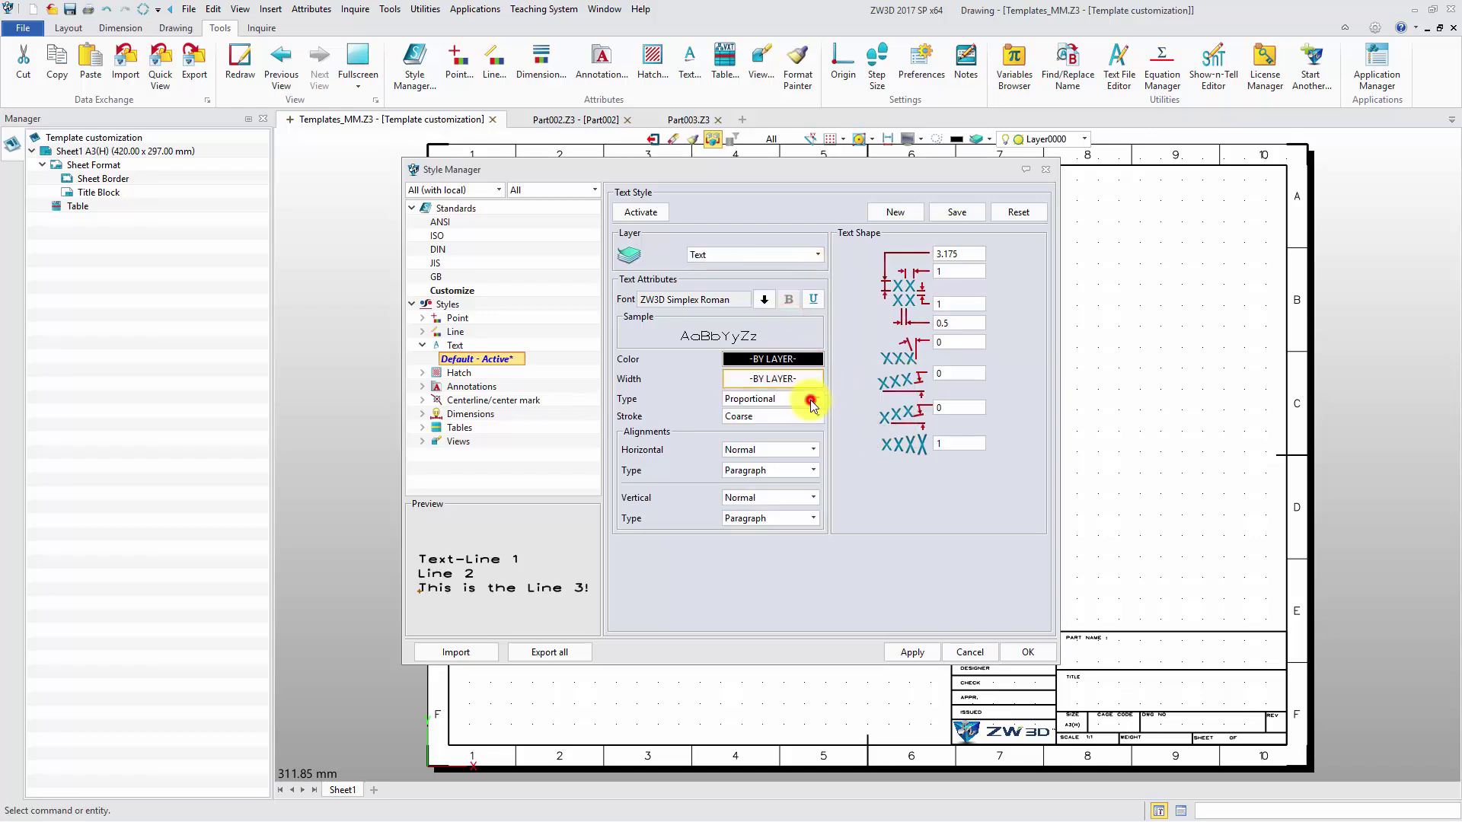
{"action": "left_click", "coordinate": [423, 344]}
Step: Assign the ANSI linear dimension style to the Dimension layer
{"action": "left_click", "coordinate": [423, 399]}
{"action": "left_click", "coordinate": [480, 427]}
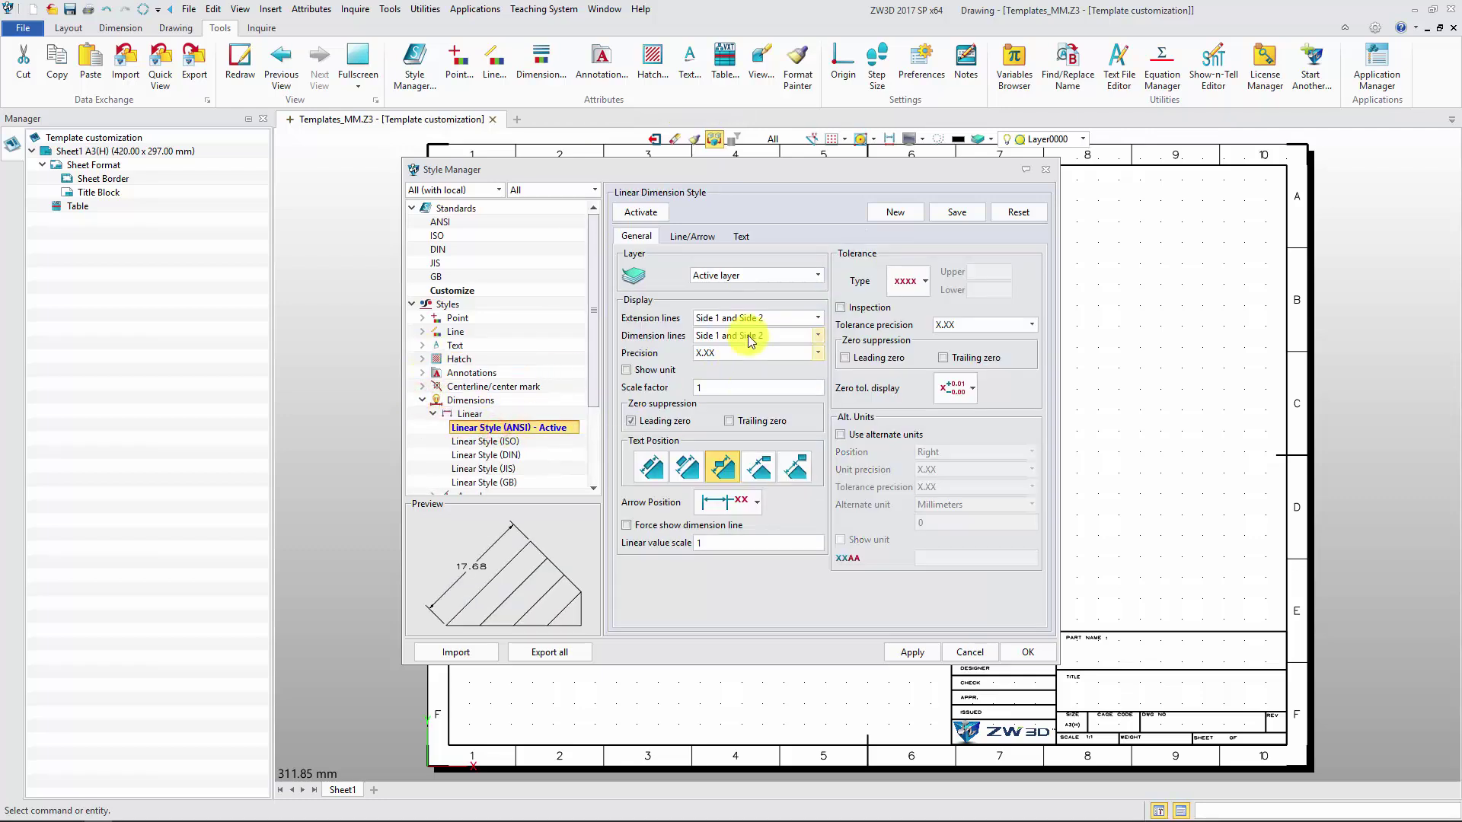
{"action": "left_click", "coordinate": [821, 279]}
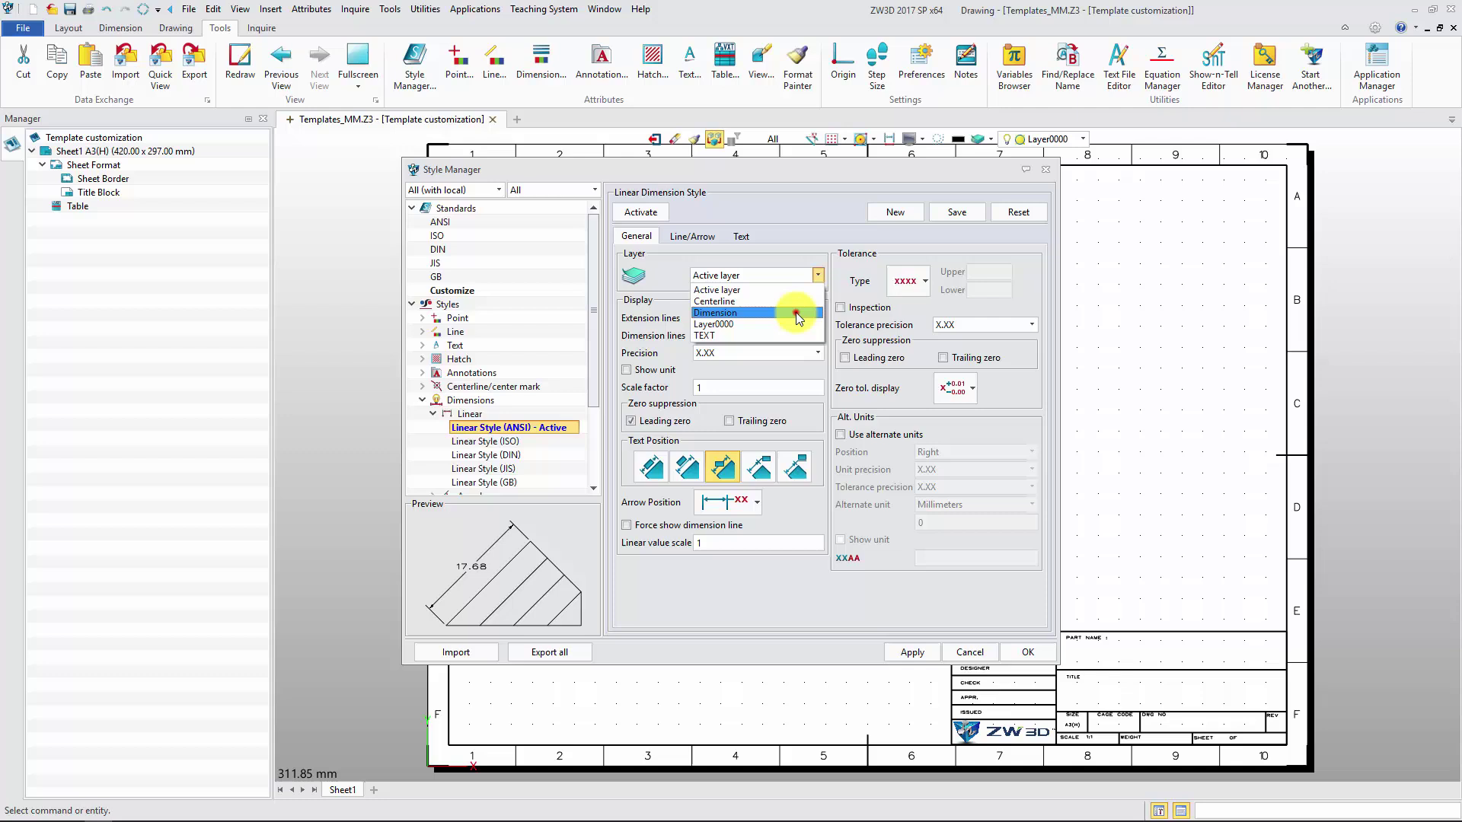
{"action": "left_click", "coordinate": [796, 312]}
Step: Set dimension line colour, type, width and text colour to BY LAYER
{"action": "left_click", "coordinate": [692, 236]}
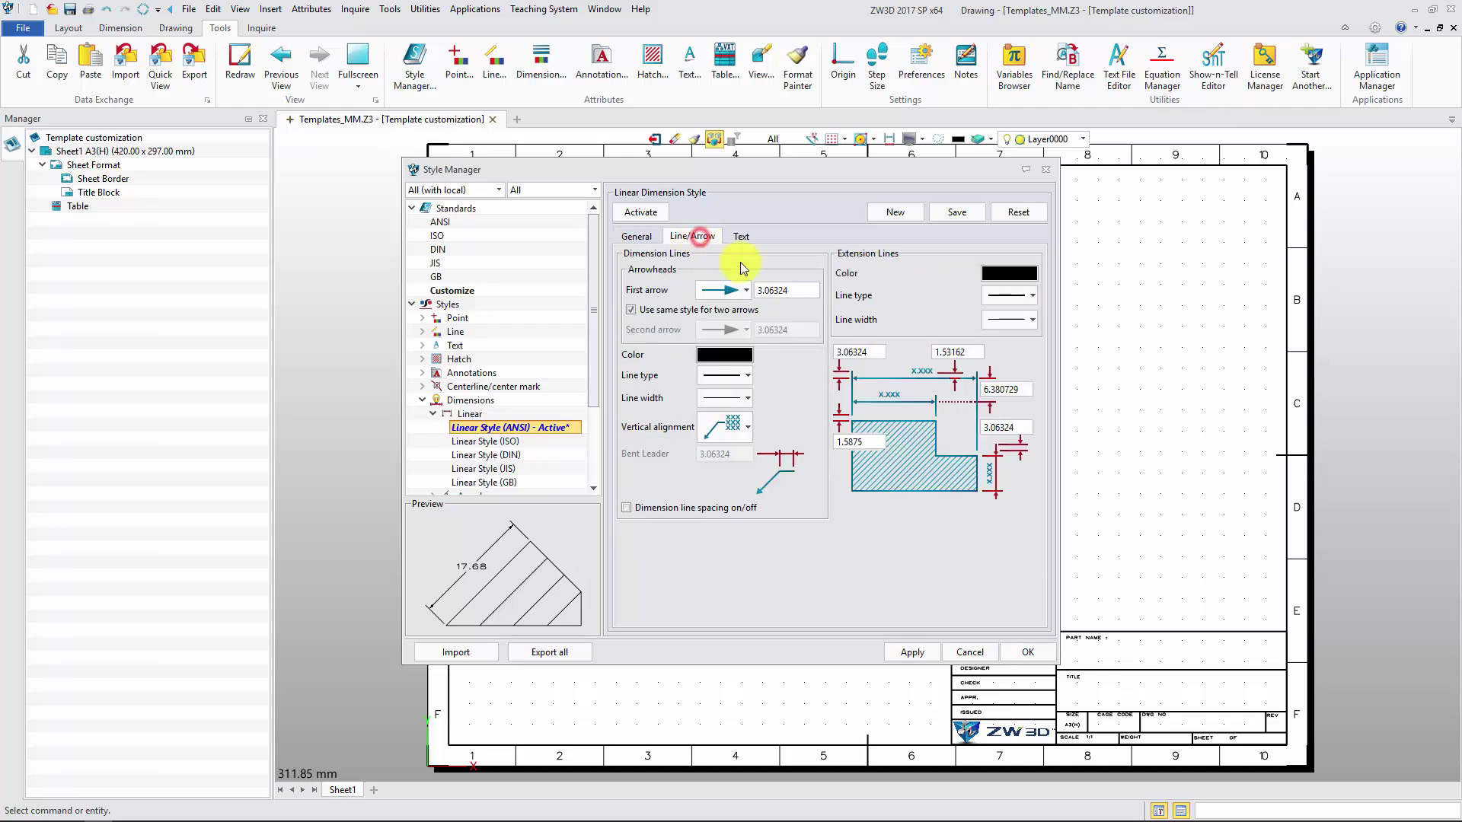
{"action": "left_click", "coordinate": [737, 358]}
{"action": "left_click", "coordinate": [772, 425]}
{"action": "left_click", "coordinate": [751, 373]}
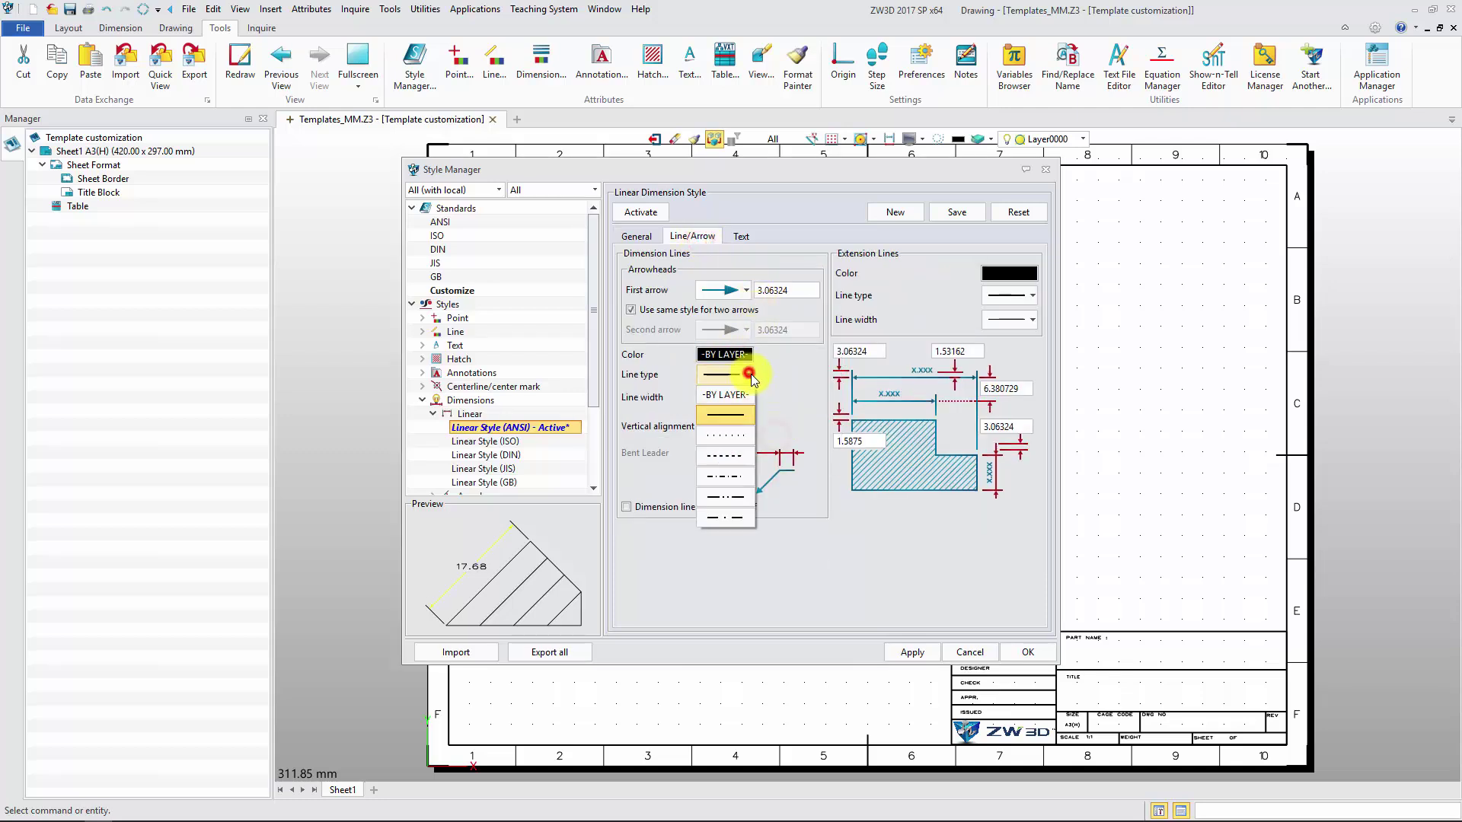
{"action": "left_click", "coordinate": [725, 394]}
{"action": "left_click", "coordinate": [725, 397]}
{"action": "left_click", "coordinate": [724, 417]}
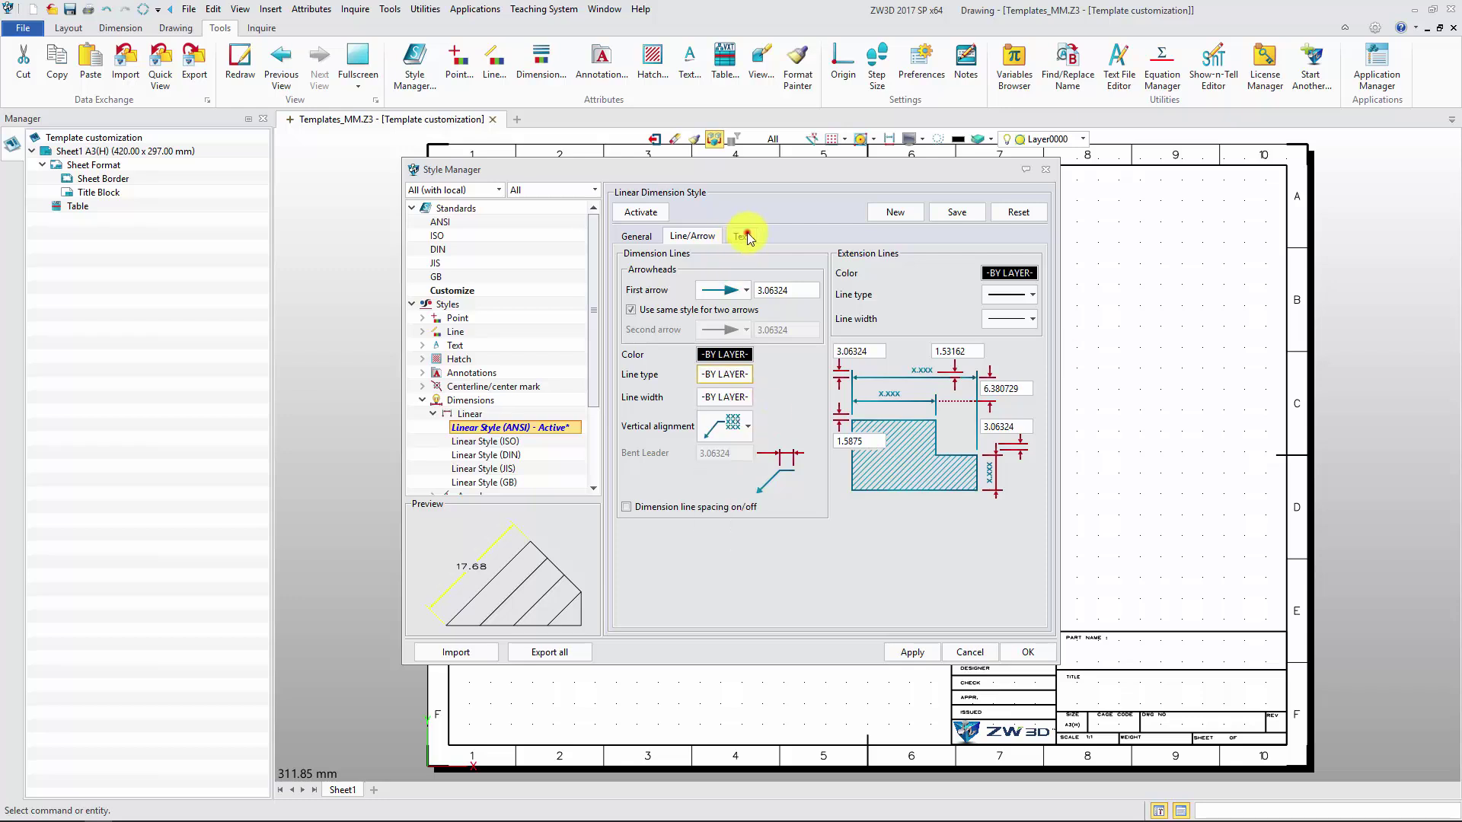
{"action": "left_click", "coordinate": [746, 237]}
{"action": "left_click", "coordinate": [788, 331]}
{"action": "left_click", "coordinate": [837, 404]}
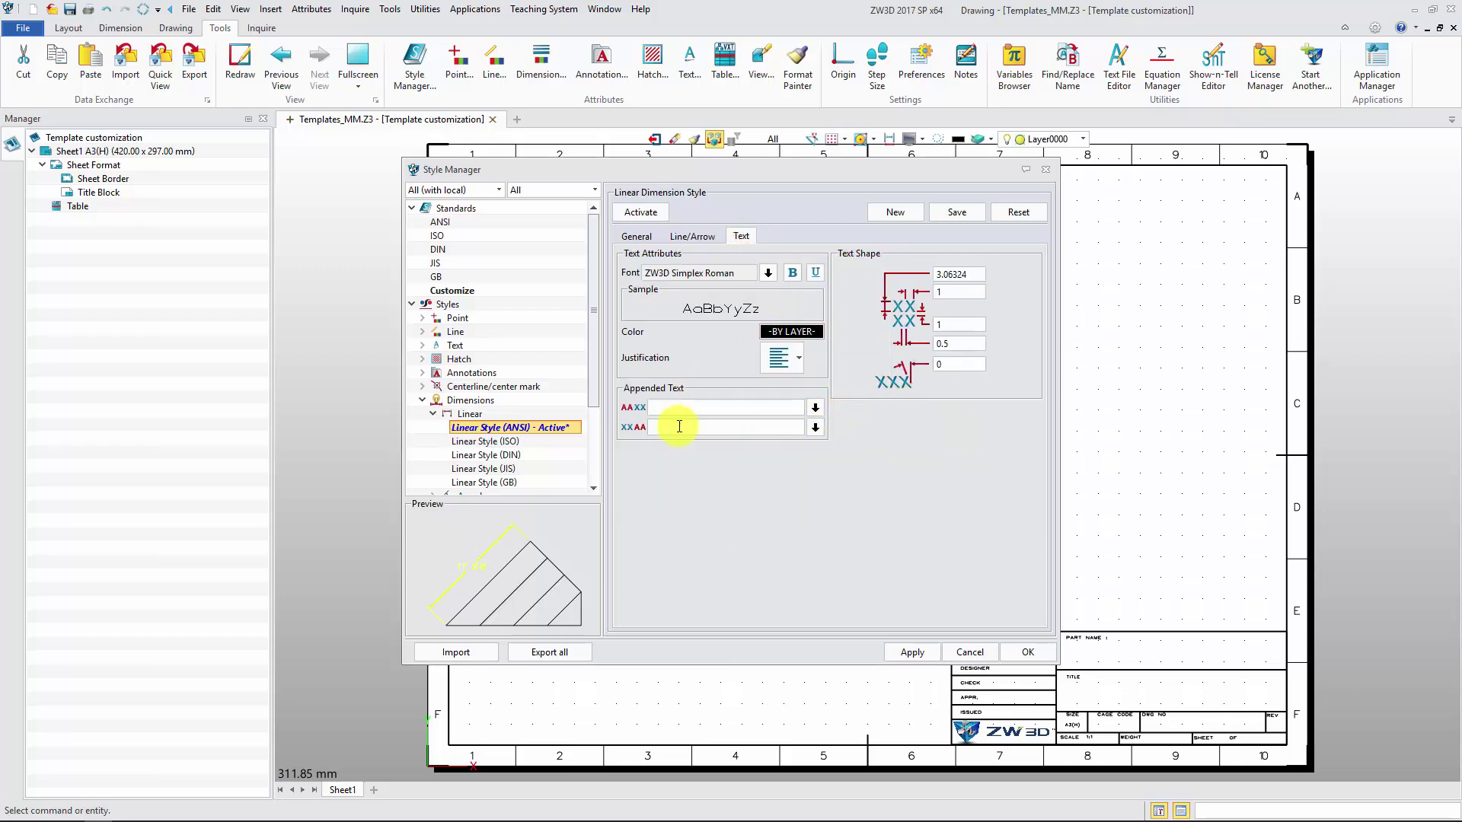
Step: Thicken visible lines in the ANSI base view style and apply the changes
{"action": "left_click", "coordinate": [422, 400]}
{"action": "left_click", "coordinate": [423, 428]}
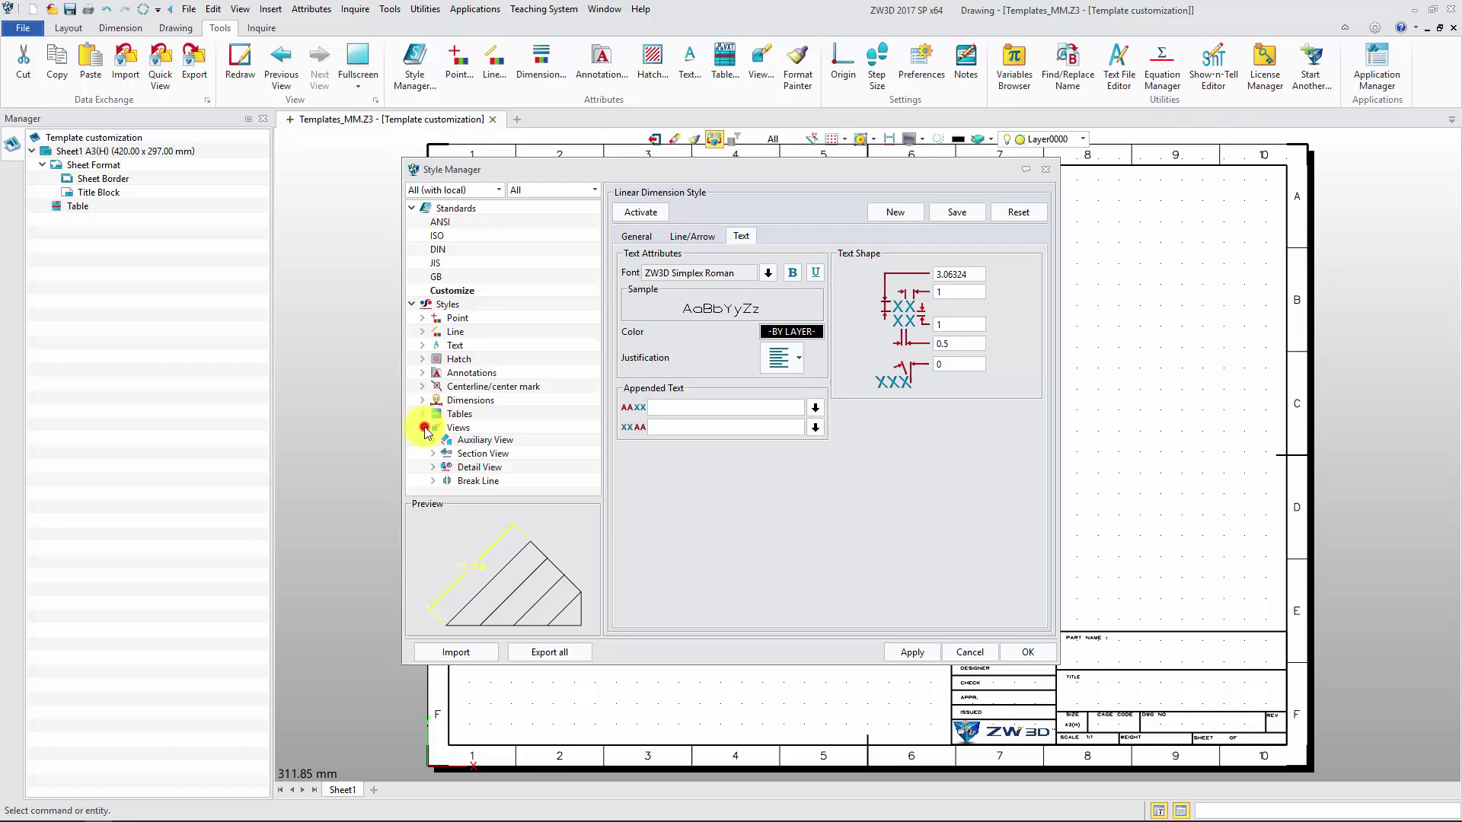
{"action": "left_click", "coordinate": [486, 416]}
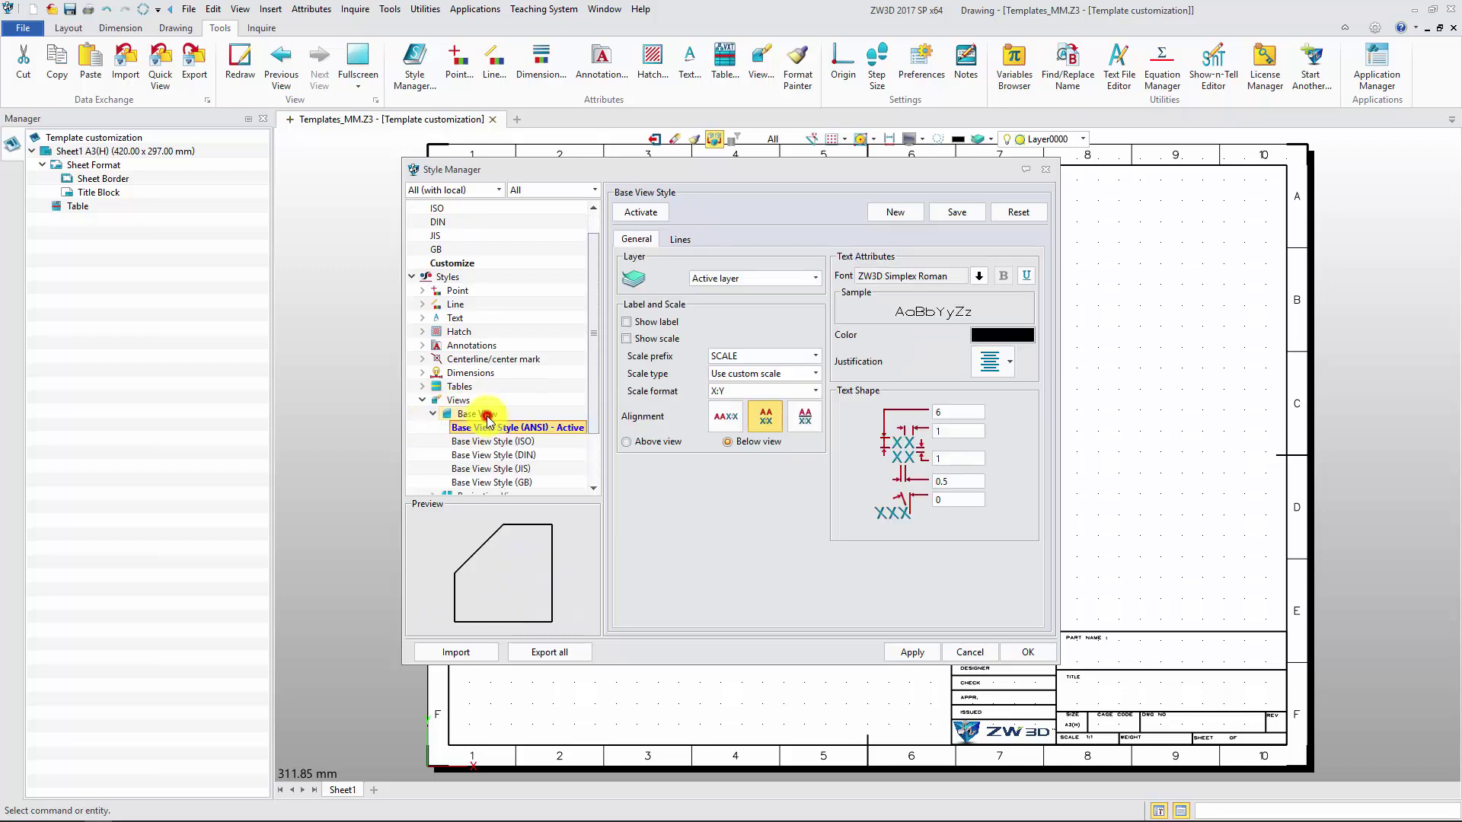
{"action": "left_click", "coordinate": [683, 241]}
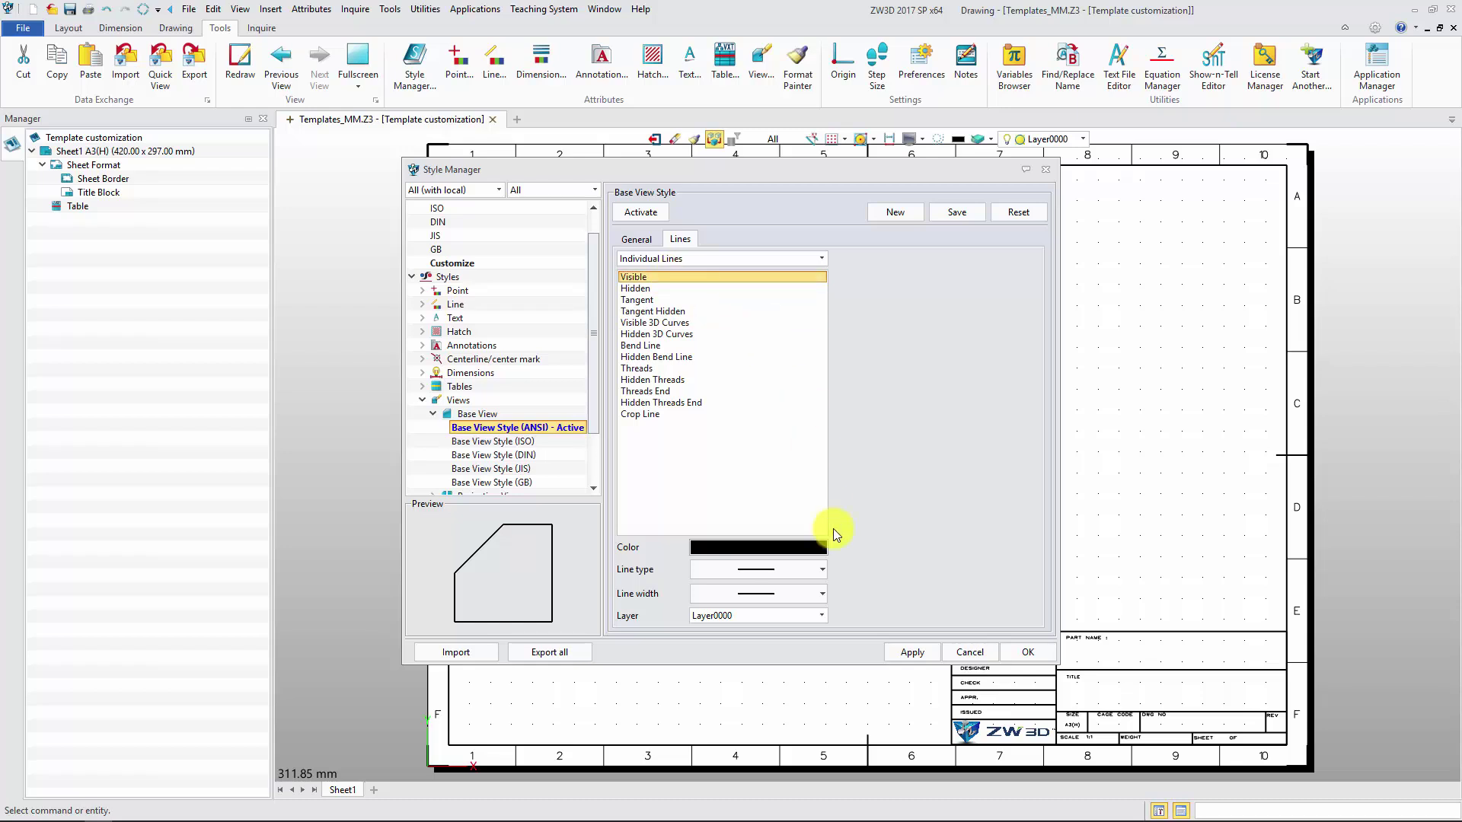
{"action": "left_click", "coordinate": [823, 593]}
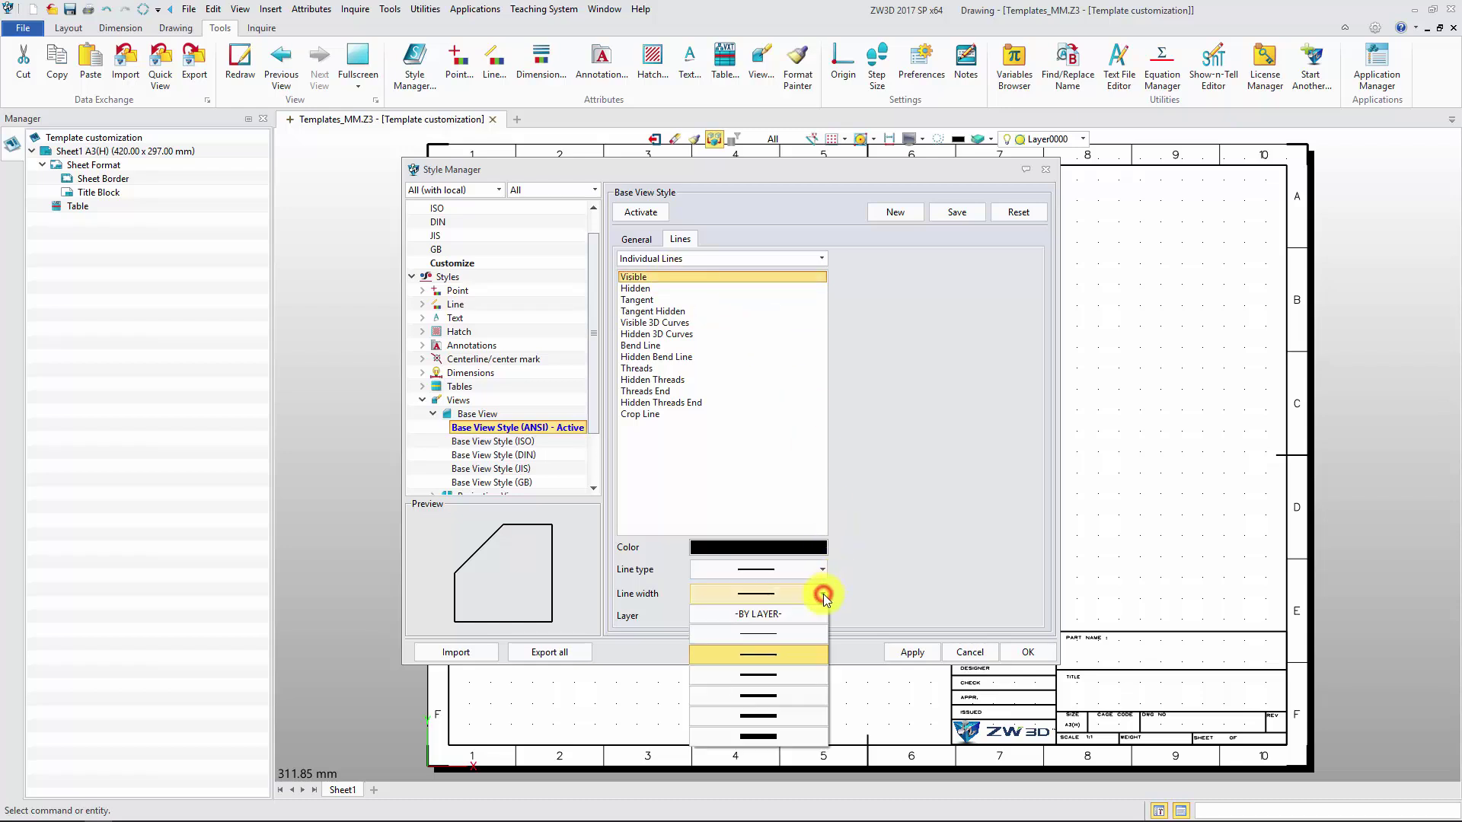
{"action": "left_click", "coordinate": [790, 695]}
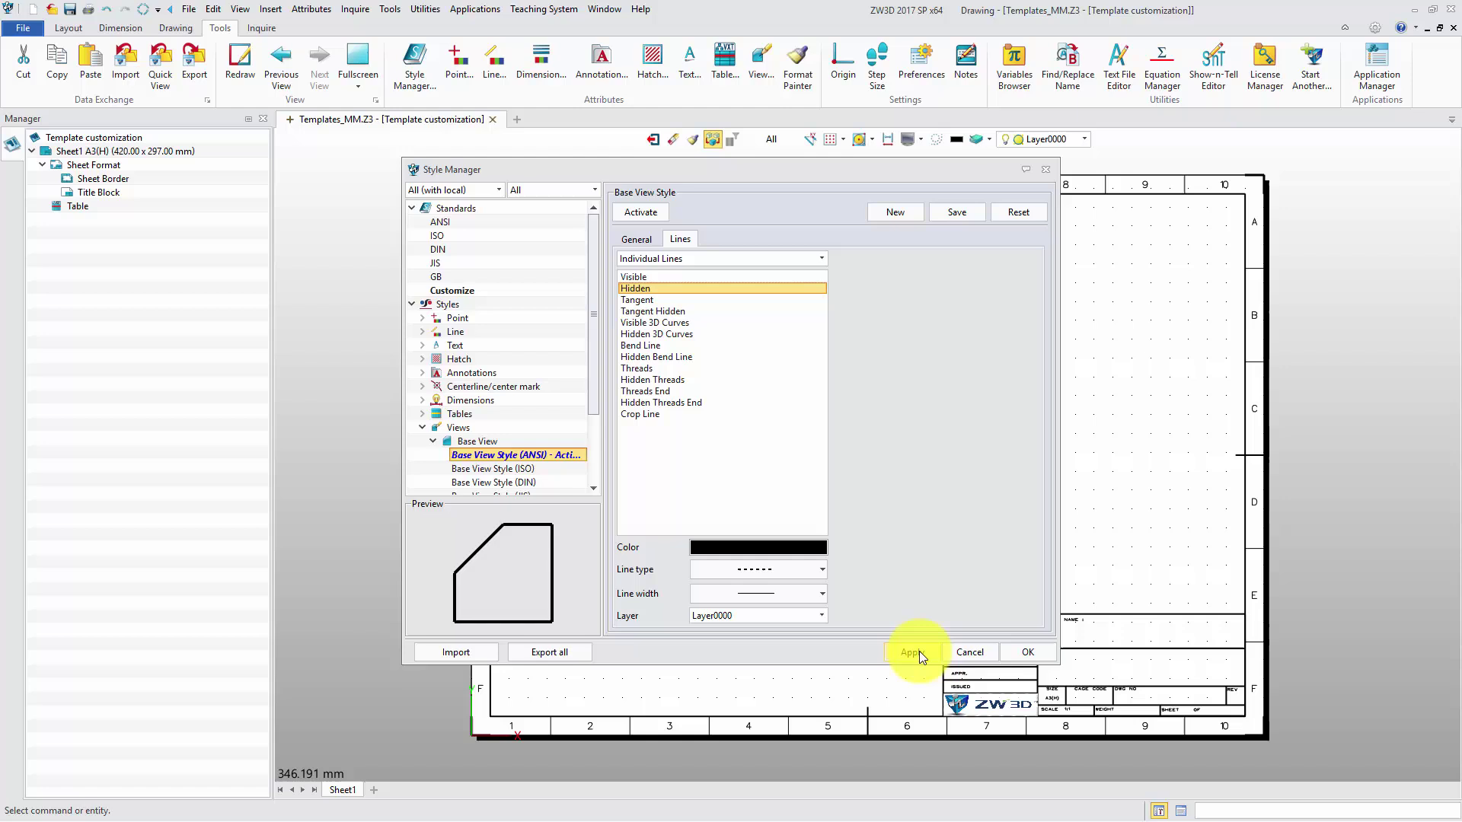
{"action": "left_click", "coordinate": [914, 651]}
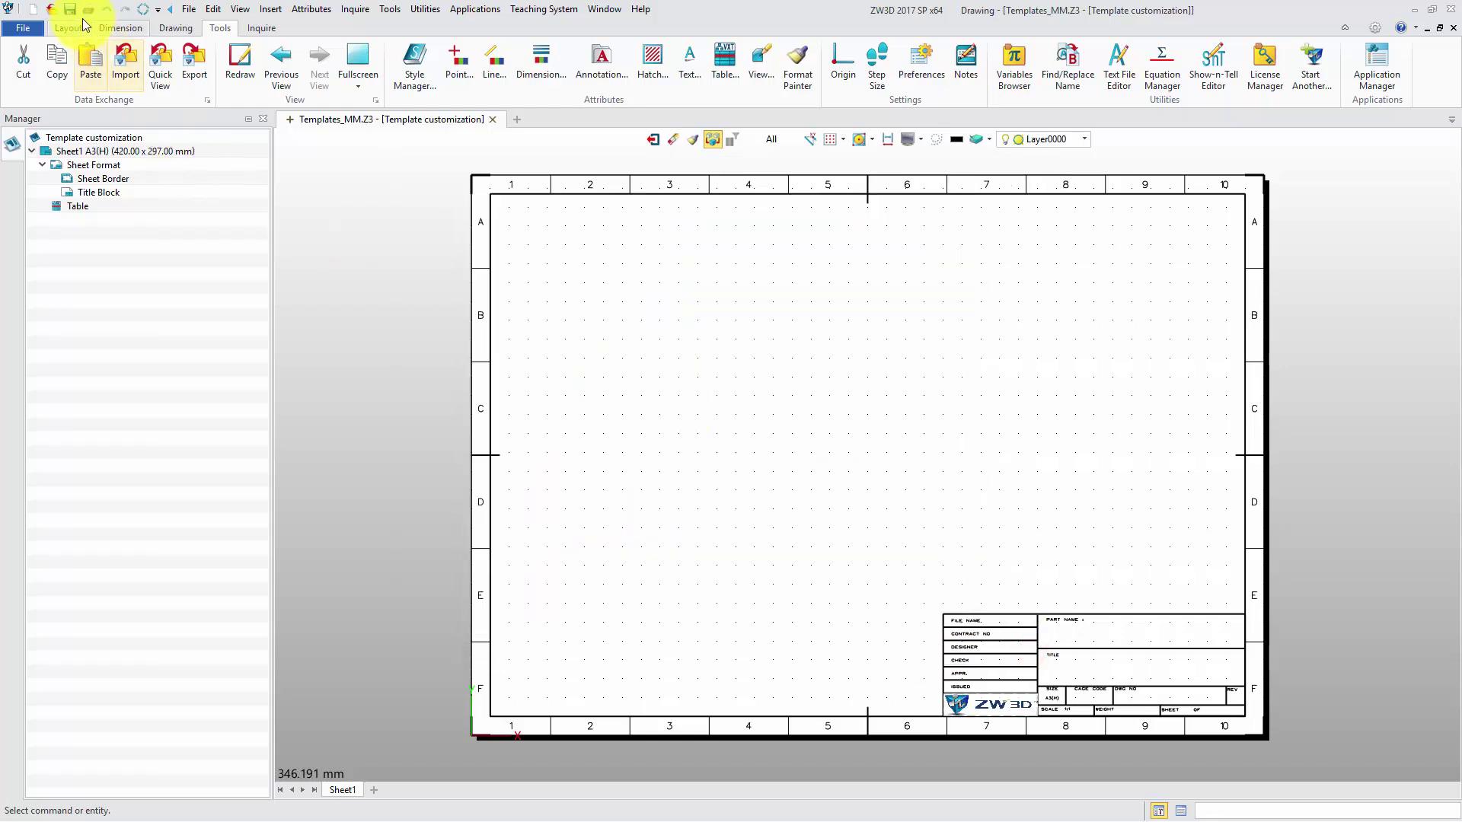
Step: Save and close the template, then open Template.Z3 with the Bearing Seat model
{"action": "left_click", "coordinate": [73, 14]}
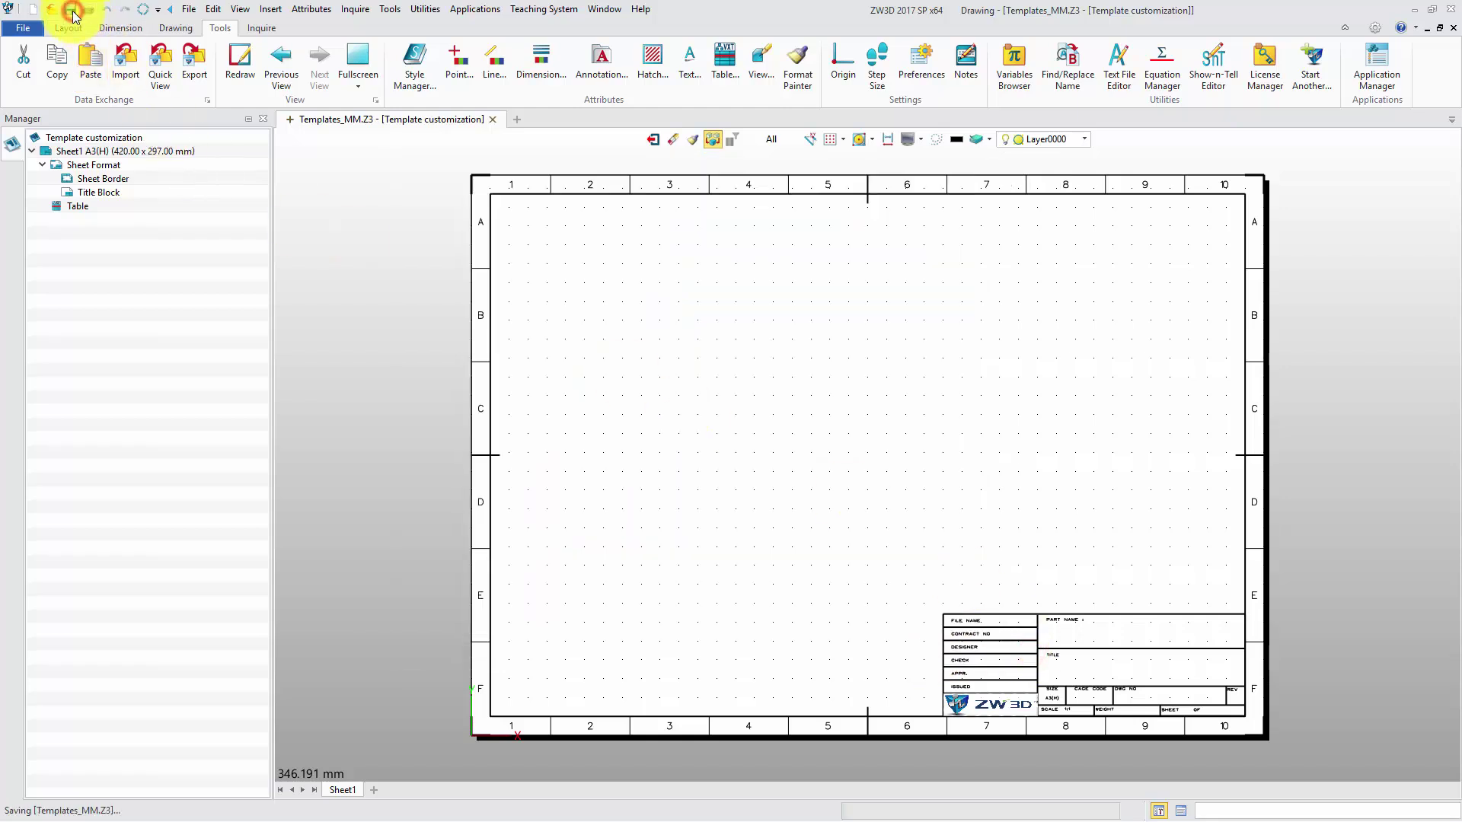
{"action": "left_click", "coordinate": [493, 119]}
{"action": "left_click", "coordinate": [55, 61]}
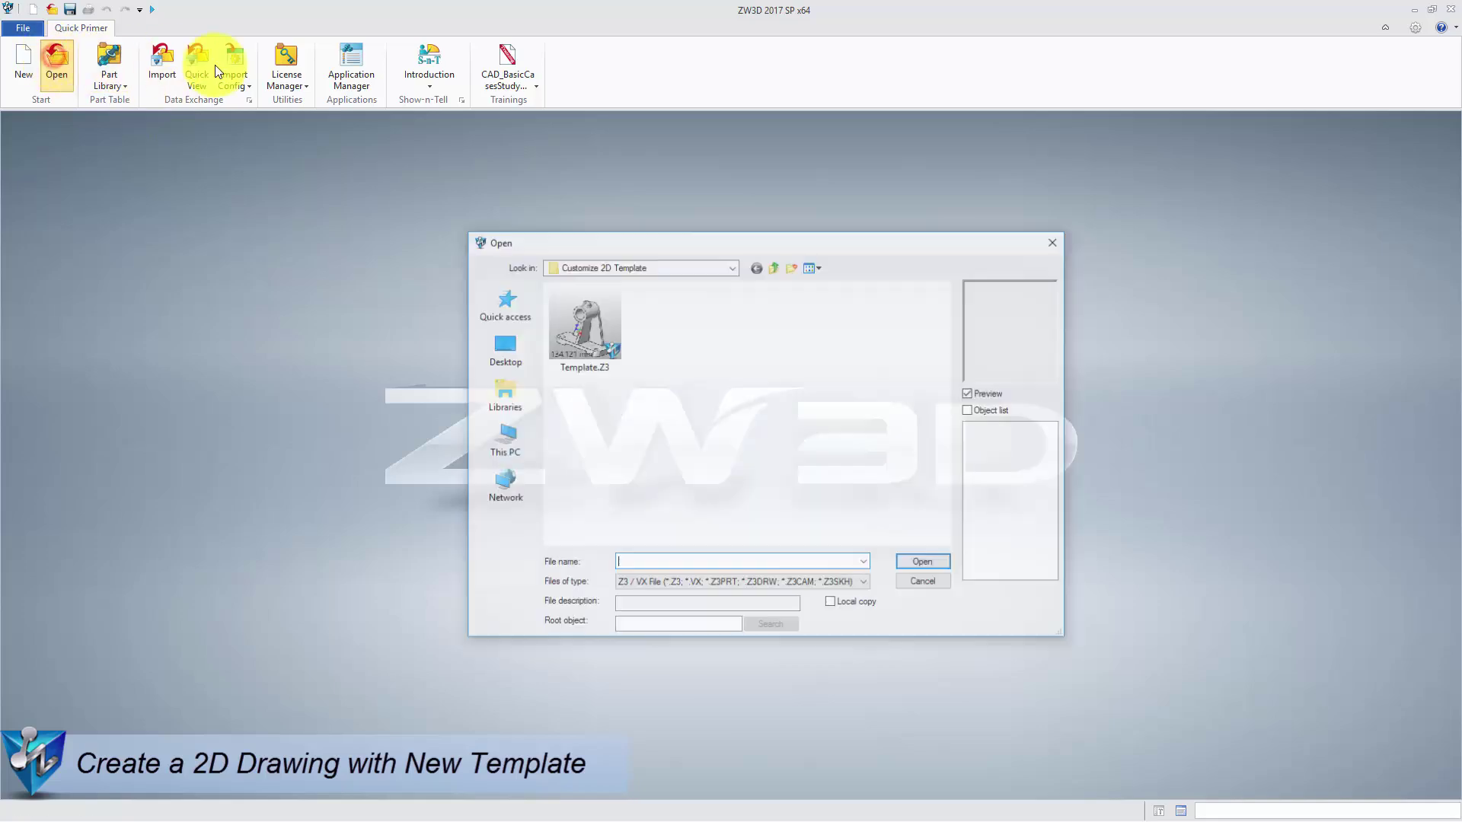
{"action": "left_click", "coordinate": [595, 319]}
{"action": "left_click", "coordinate": [933, 564]}
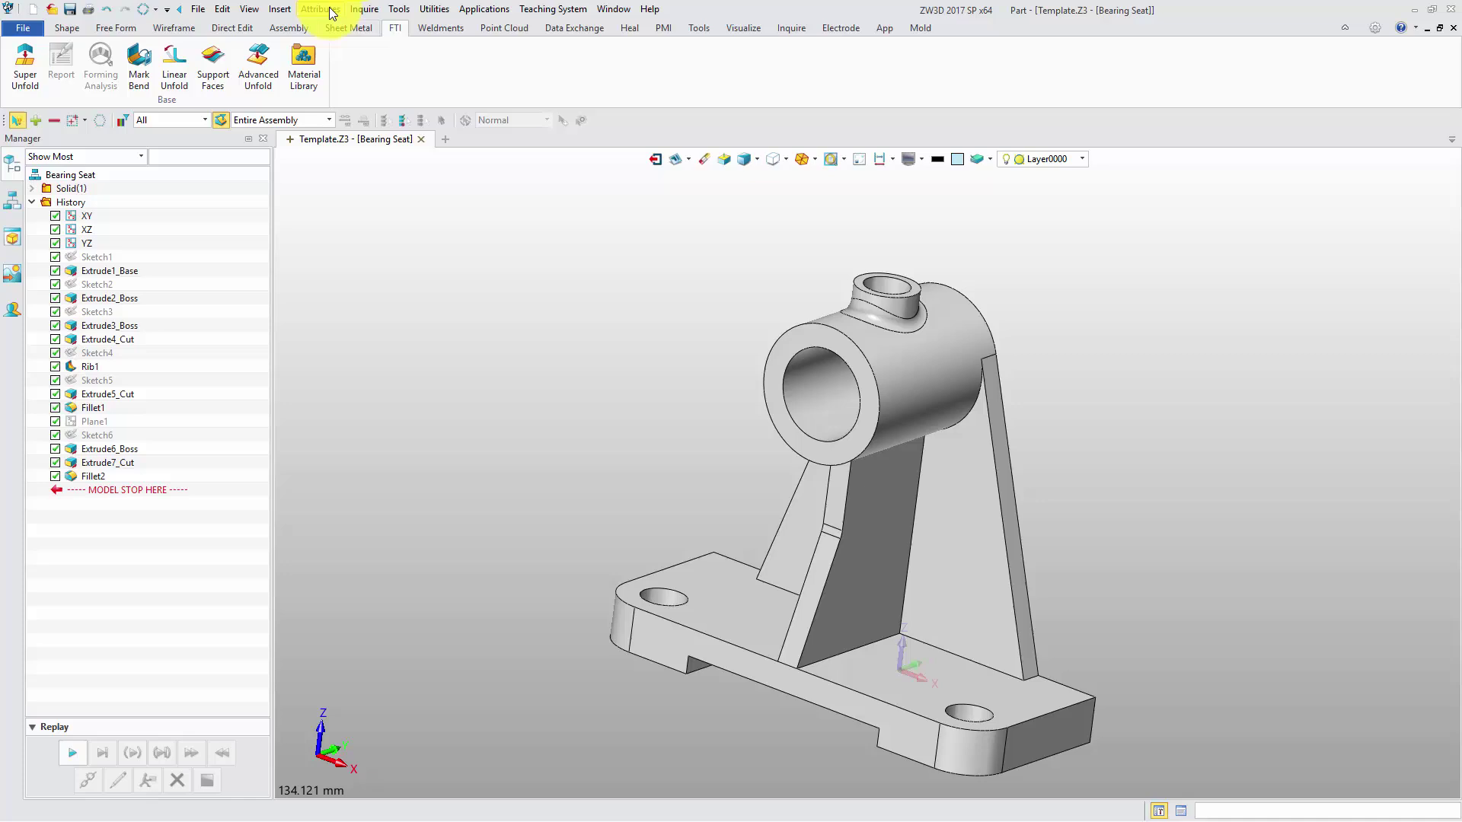
Step: Set part attributes Name to Bearing Seat and Designer to ZWSOFT.Tech
{"action": "left_click", "coordinate": [323, 9]}
{"action": "left_click", "coordinate": [327, 26]}
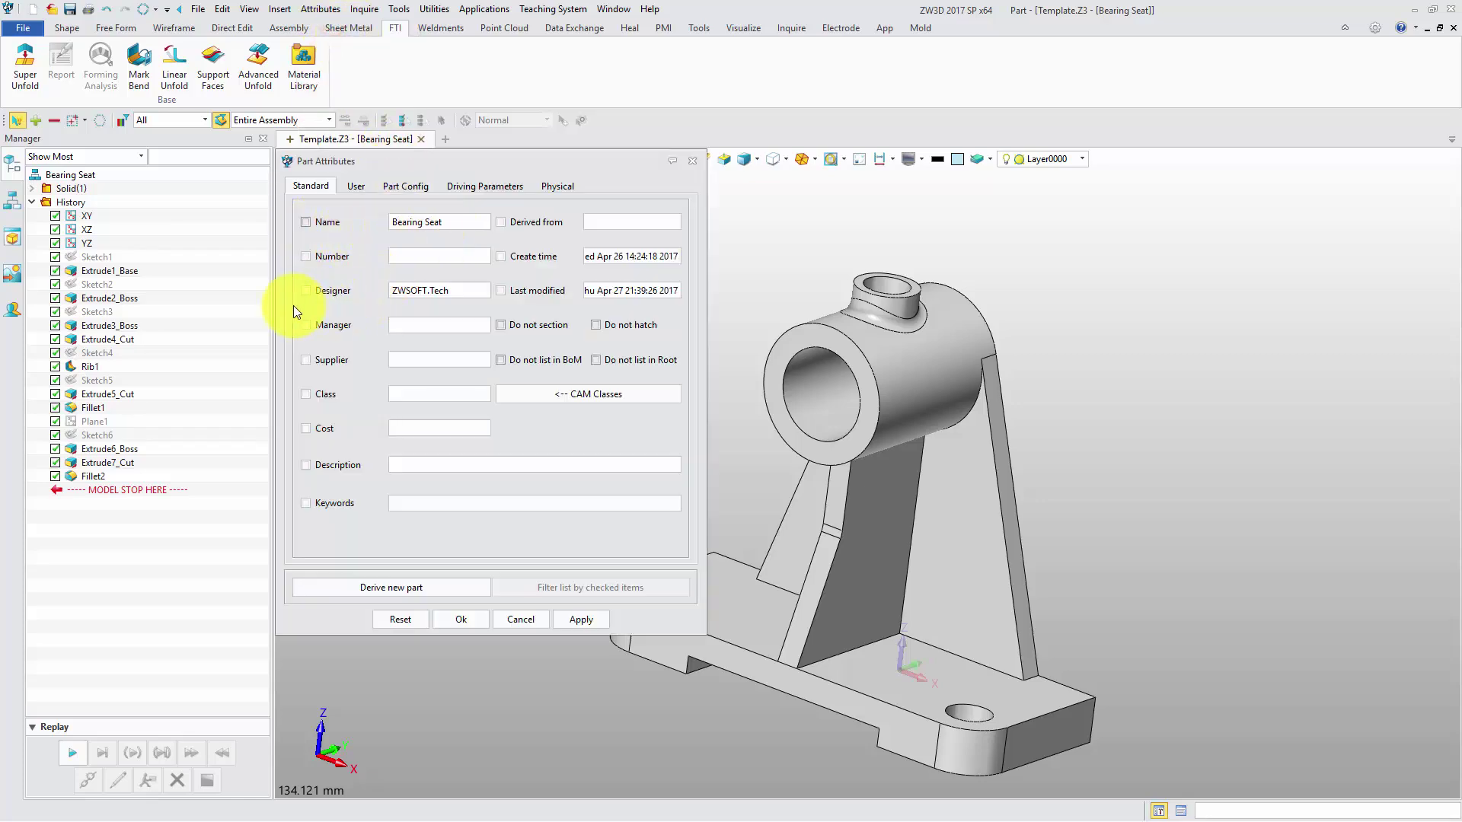
{"action": "left_click", "coordinate": [471, 619]}
Step: Create a new 2D drawing sheet from the Template customization template
{"action": "left_click", "coordinate": [688, 160]}
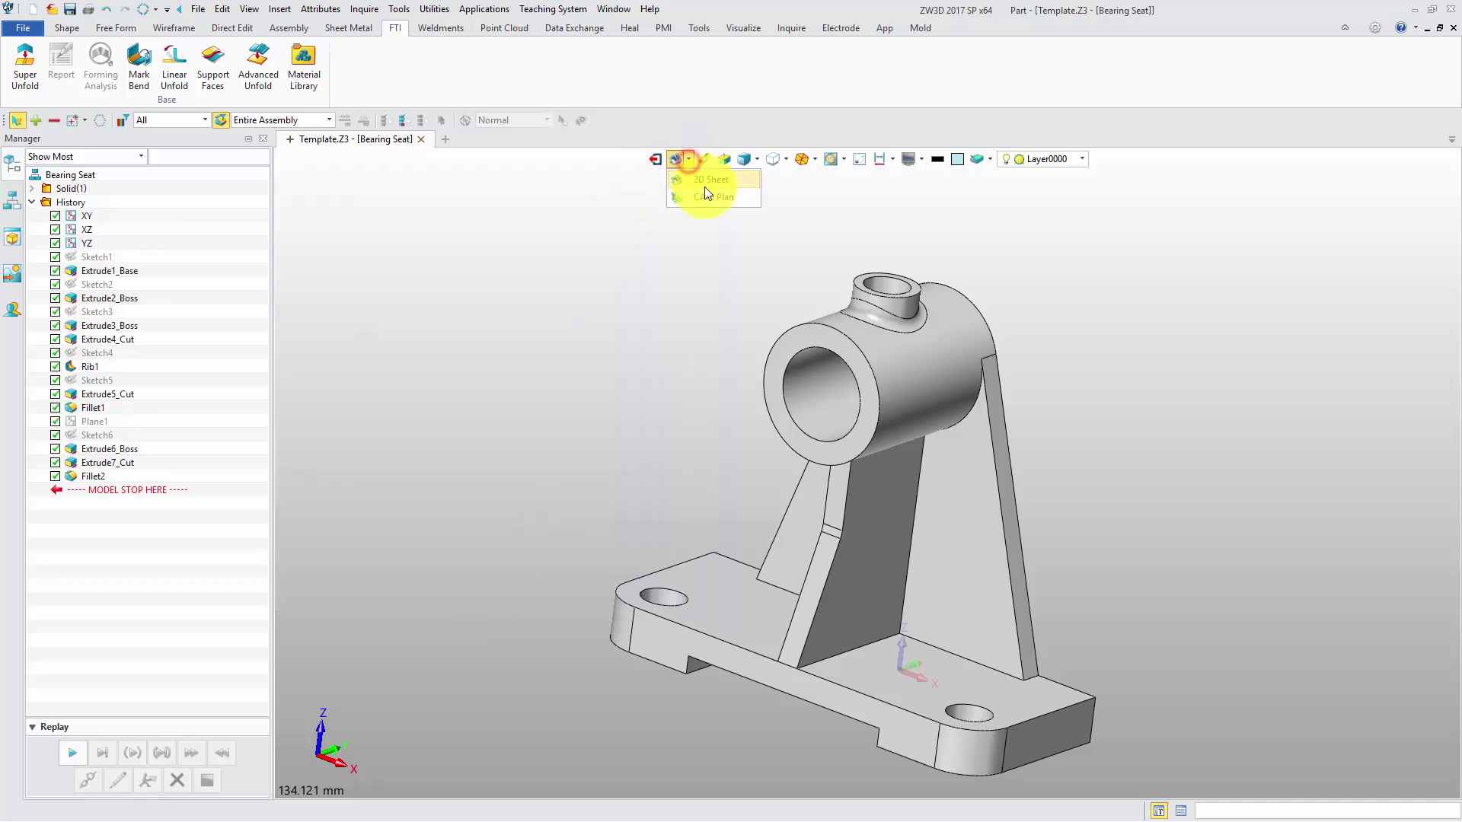
{"action": "left_click", "coordinate": [716, 181]}
{"action": "left_click_drag", "start_coordinate": [798, 333], "coordinate": [793, 498]}
{"action": "left_click", "coordinate": [755, 509]}
{"action": "left_click", "coordinate": [715, 545]}
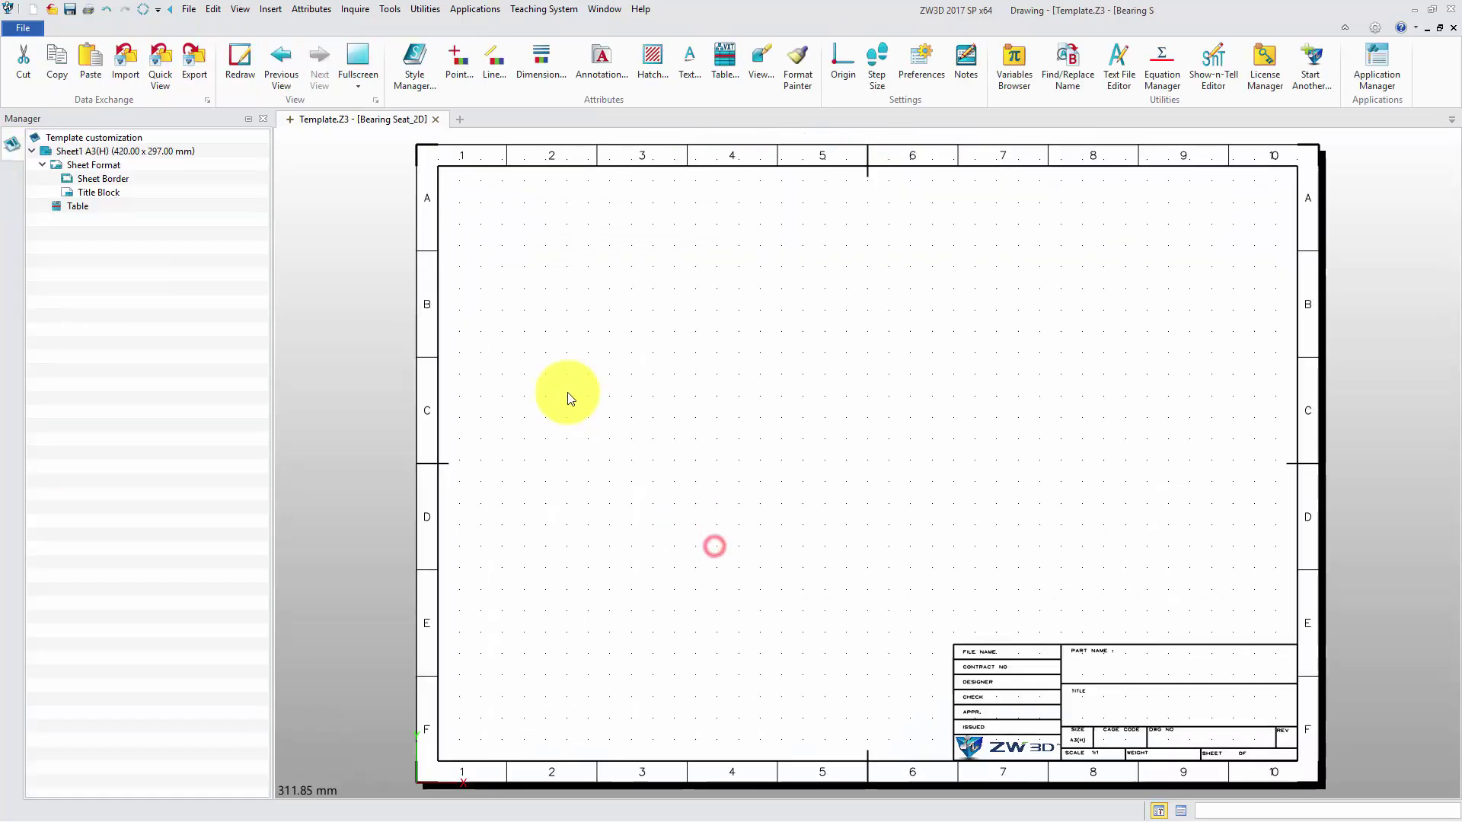
Step: Place a FRONT view at upper left with projected side and top views
{"action": "left_click", "coordinate": [255, 338]}
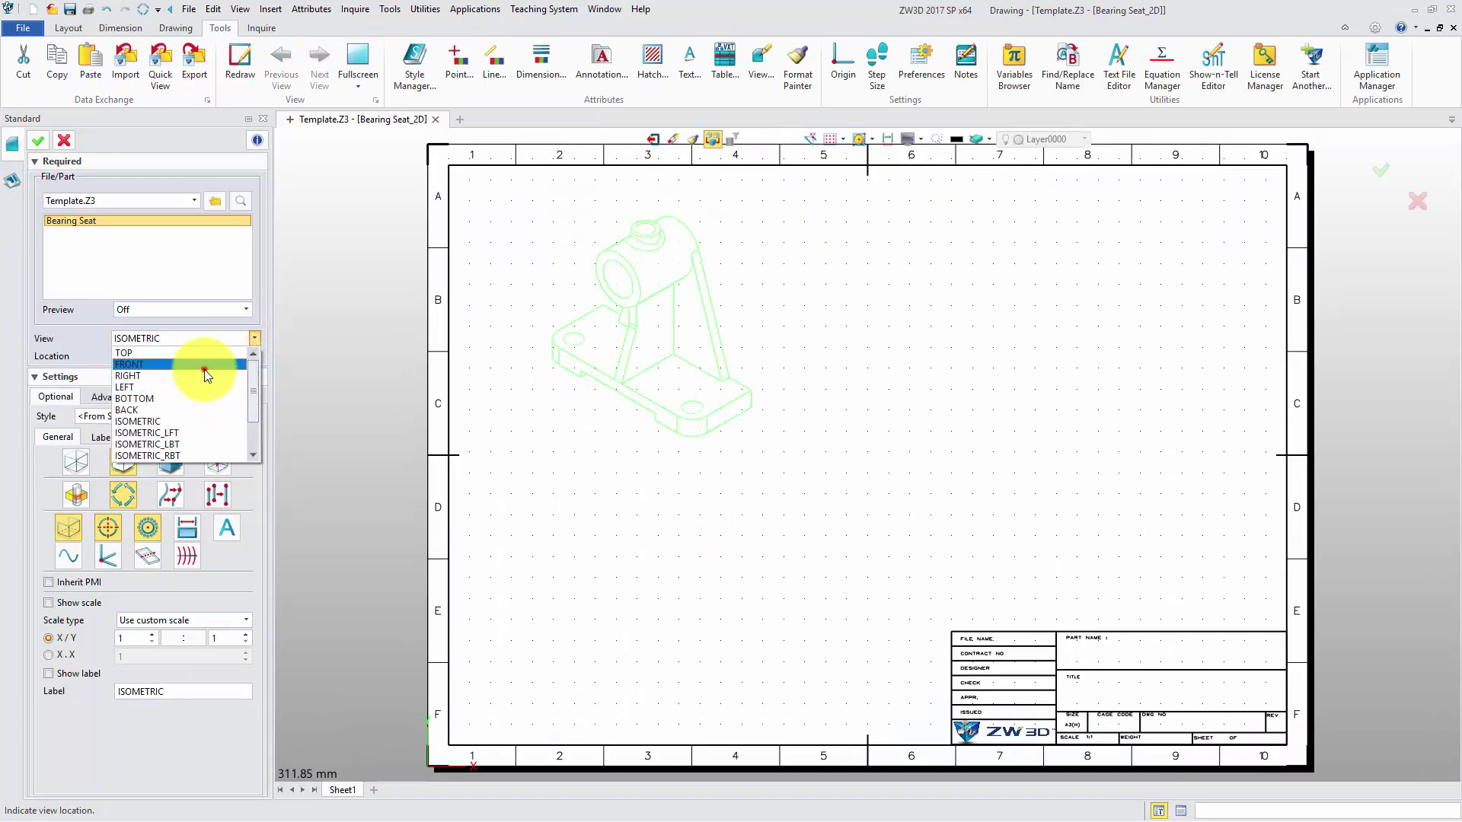
{"action": "left_click", "coordinate": [195, 365]}
{"action": "left_click", "coordinate": [640, 317]}
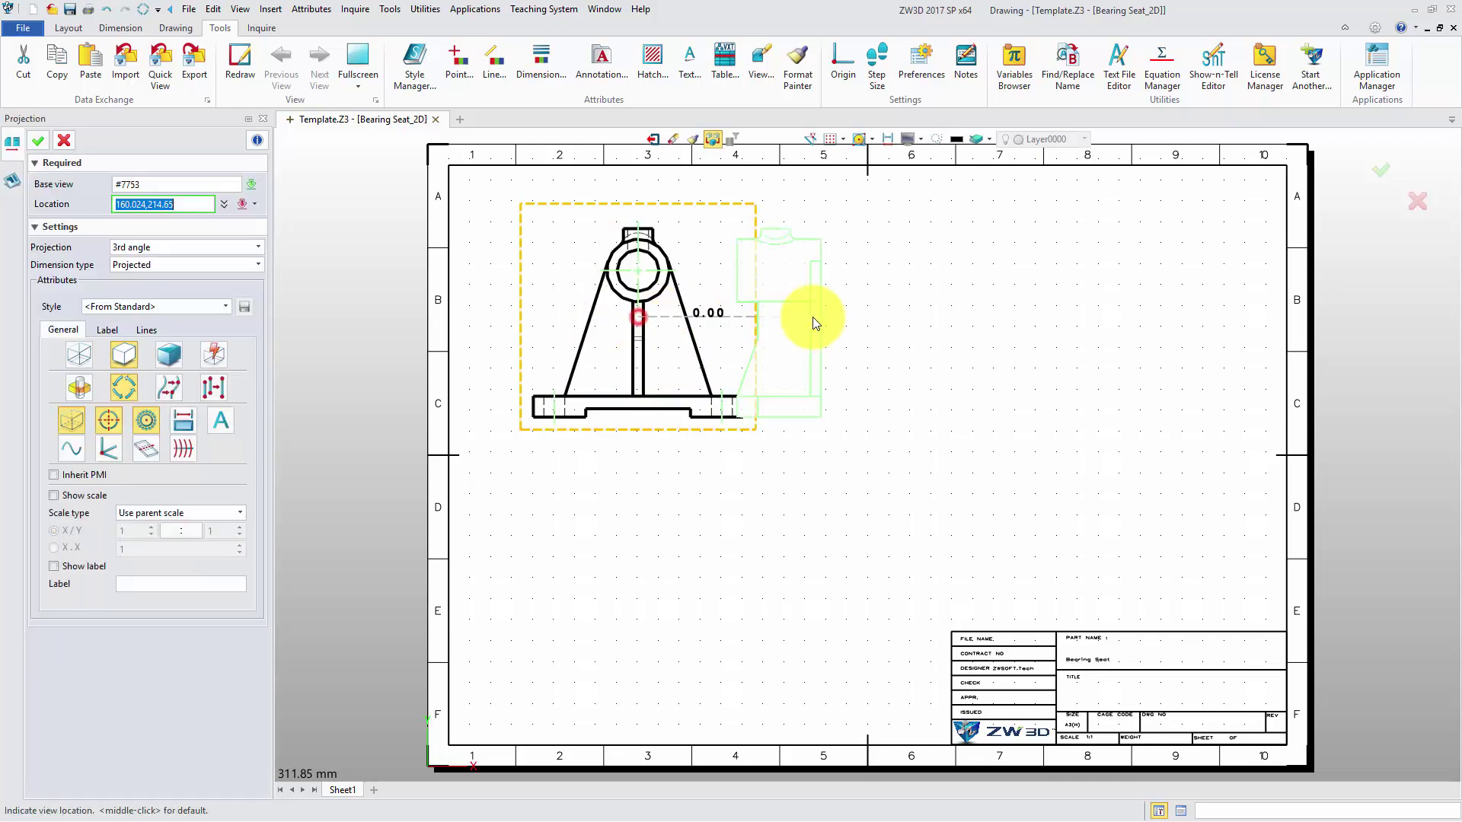
{"action": "left_click", "coordinate": [873, 322]}
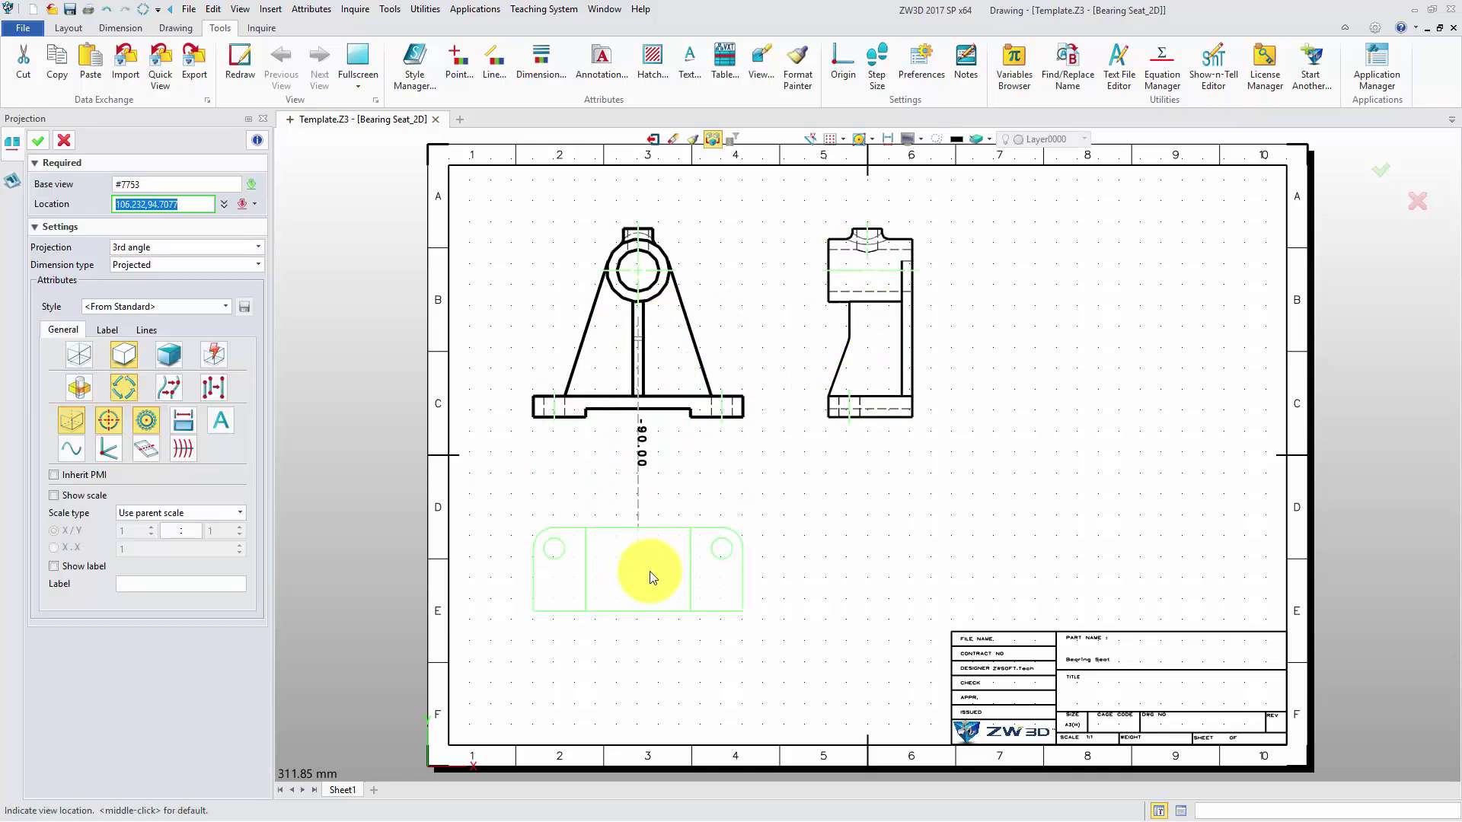
{"action": "left_click", "coordinate": [650, 571]}
{"action": "middle_click", "coordinate": [881, 405]}
Step: Add an ISOMETRIC standard view at the sheet's lower right
{"action": "left_click", "coordinate": [71, 28]}
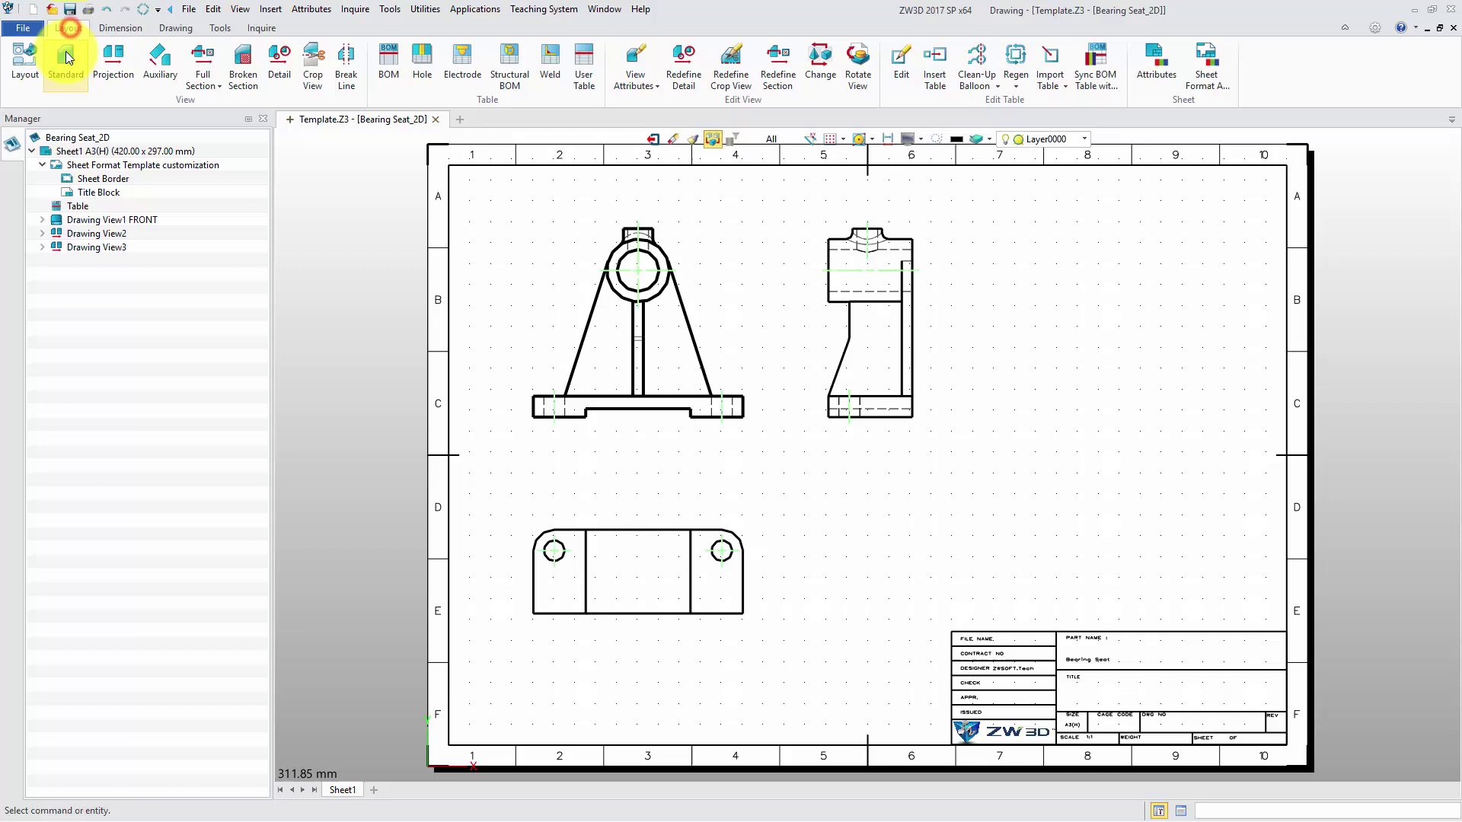
{"action": "left_click", "coordinate": [66, 61]}
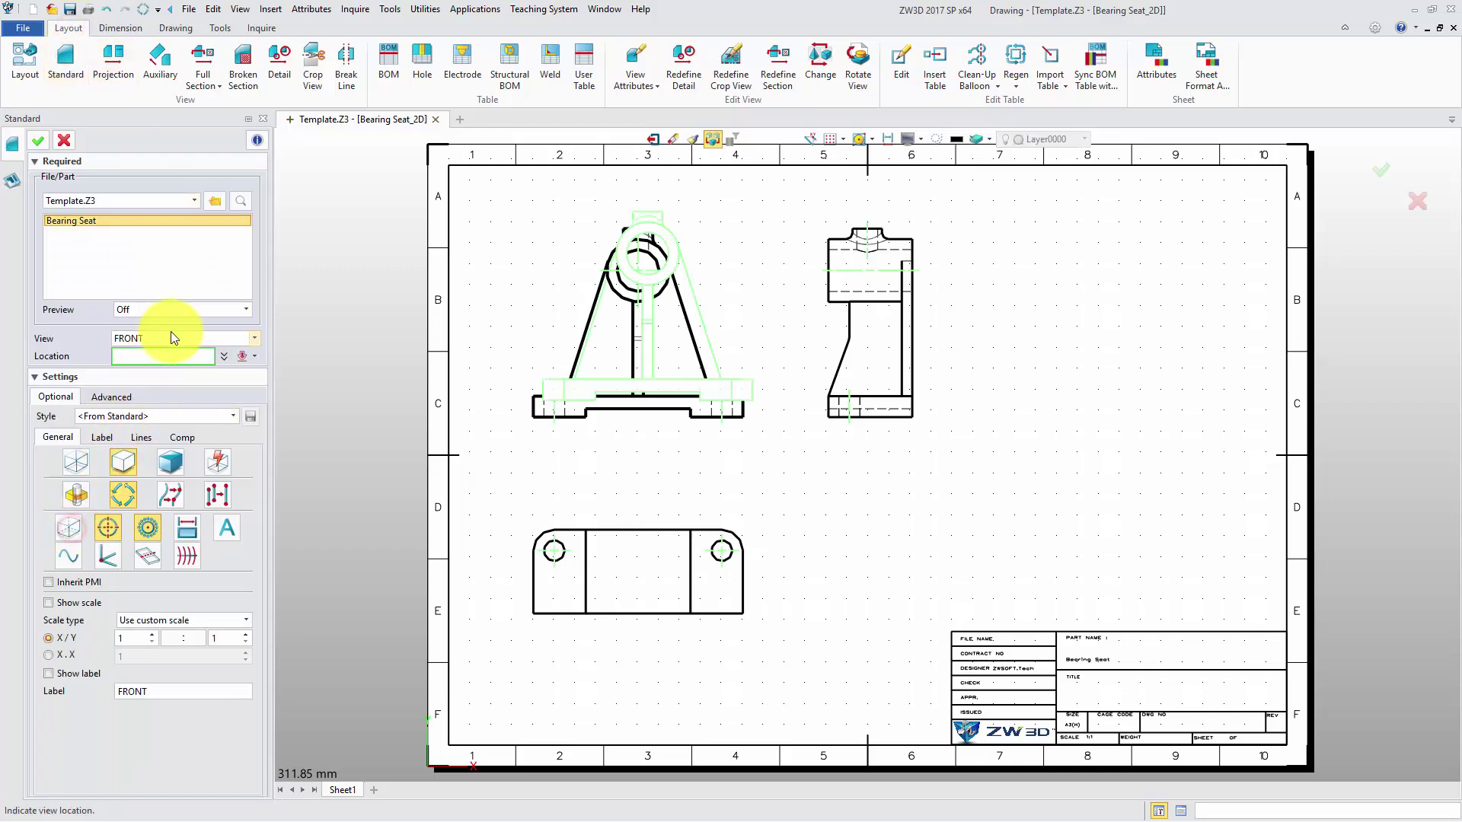
{"action": "left_click", "coordinate": [170, 338]}
{"action": "left_click", "coordinate": [163, 423]}
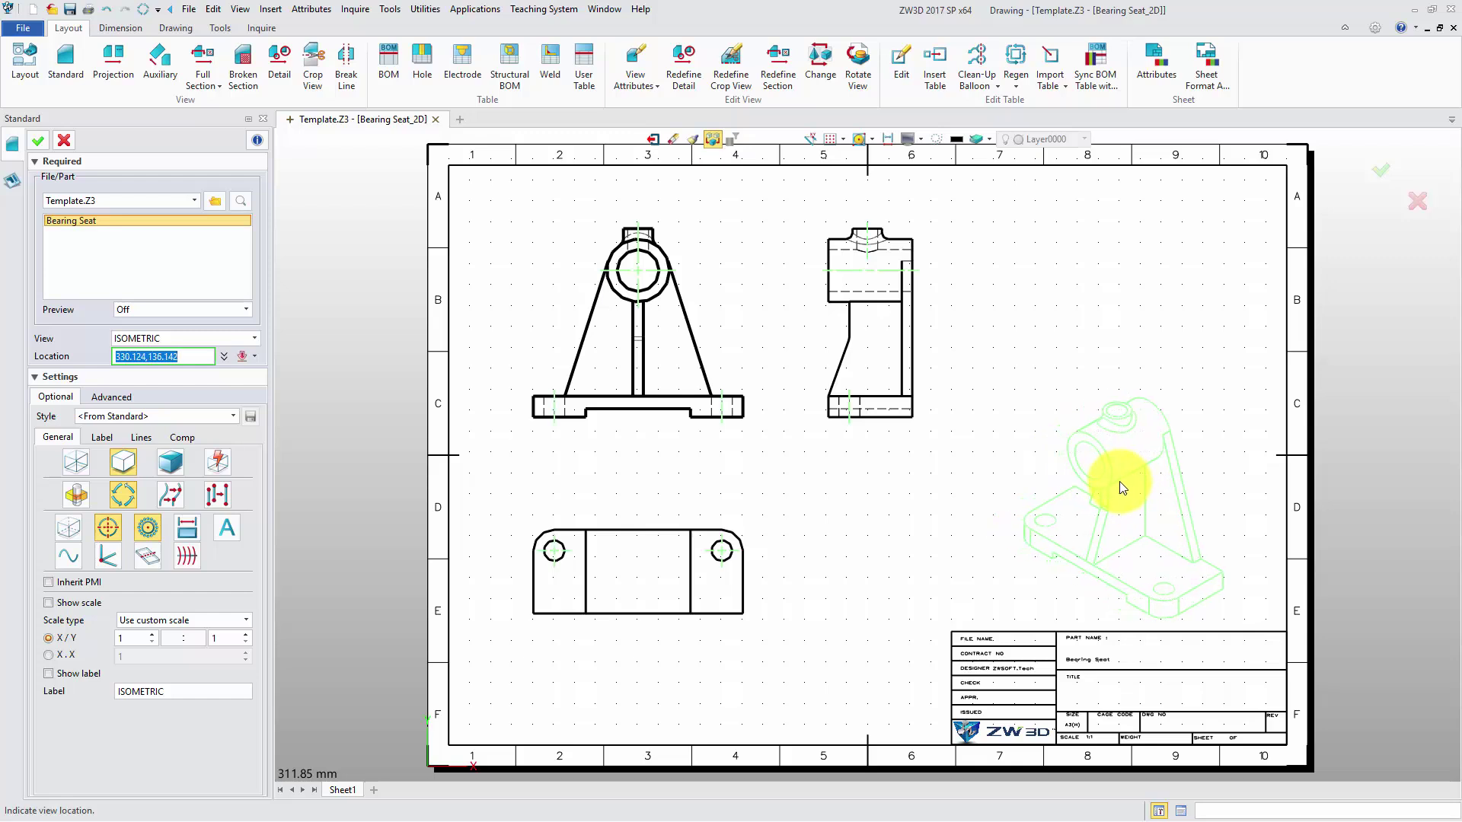
{"action": "left_click", "coordinate": [1117, 485]}
Step: Add the 80 hole-spacing dimension and the 10 base dimension to the views
{"action": "left_click", "coordinate": [118, 28]}
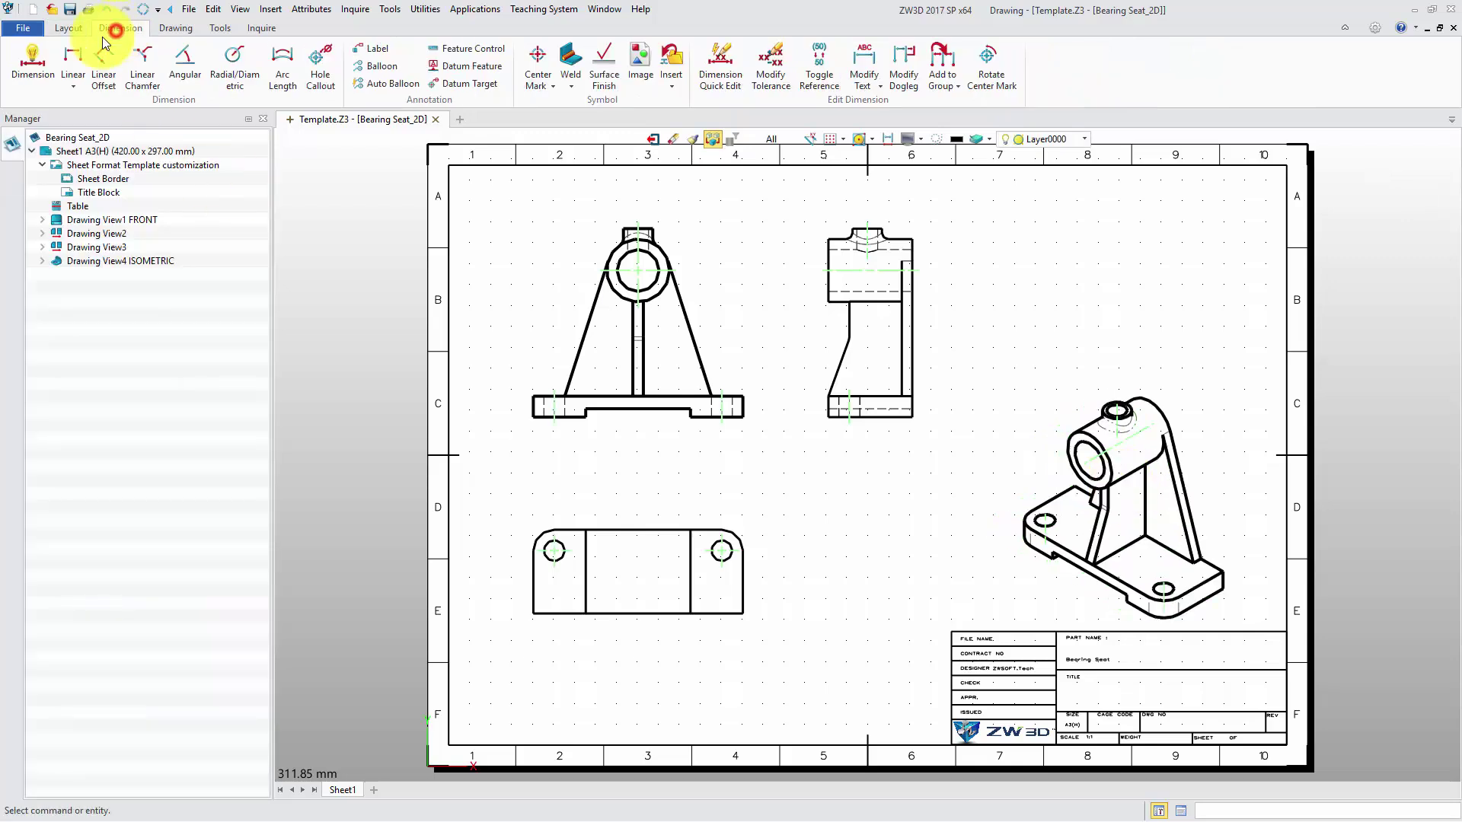
{"action": "left_click", "coordinate": [32, 61]}
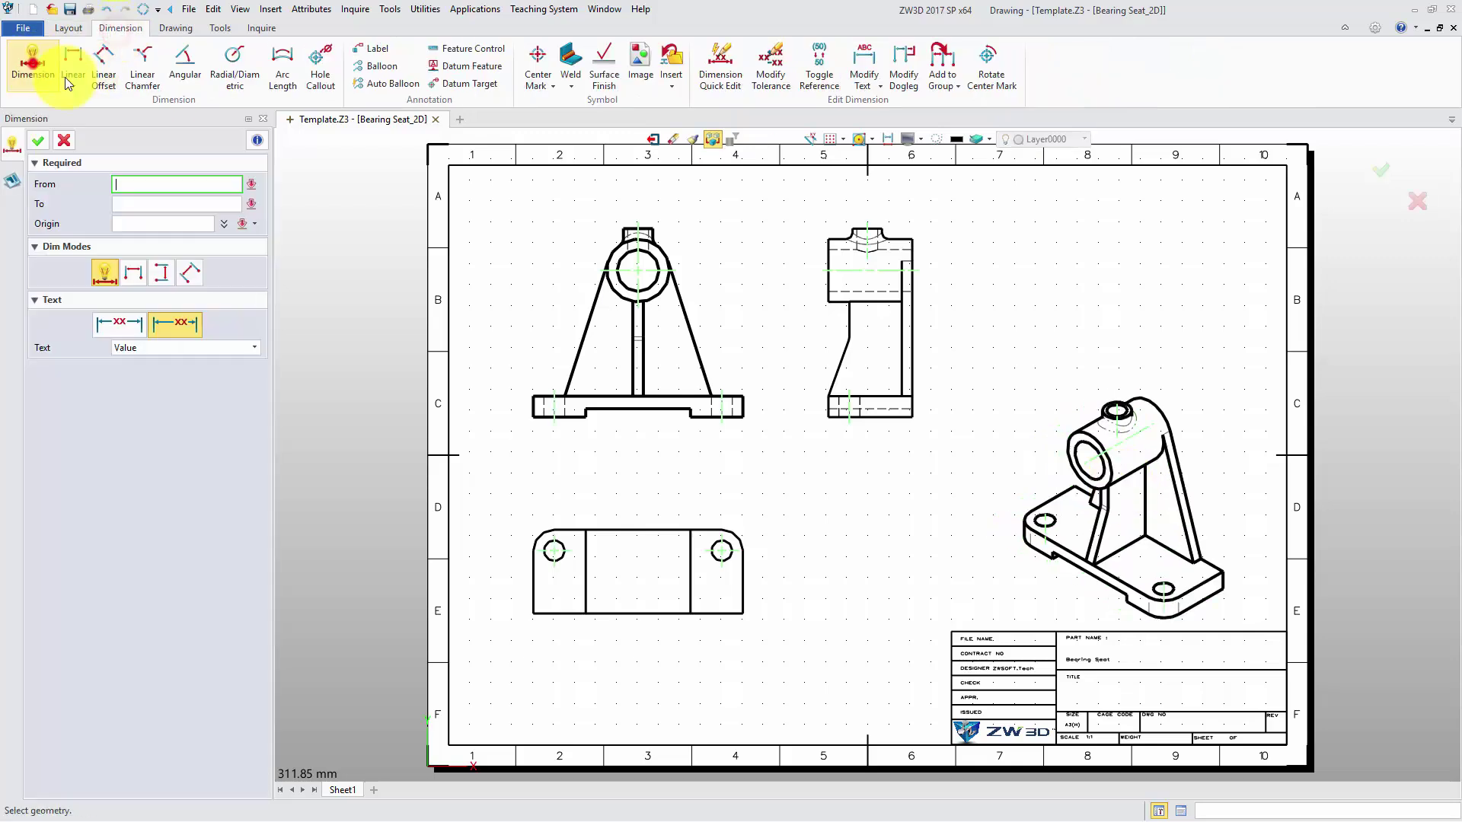
{"action": "left_click", "coordinate": [722, 429]}
{"action": "left_click", "coordinate": [654, 460]}
{"action": "middle_click_drag", "start_coordinate": [594, 459], "coordinate": [522, 467]}
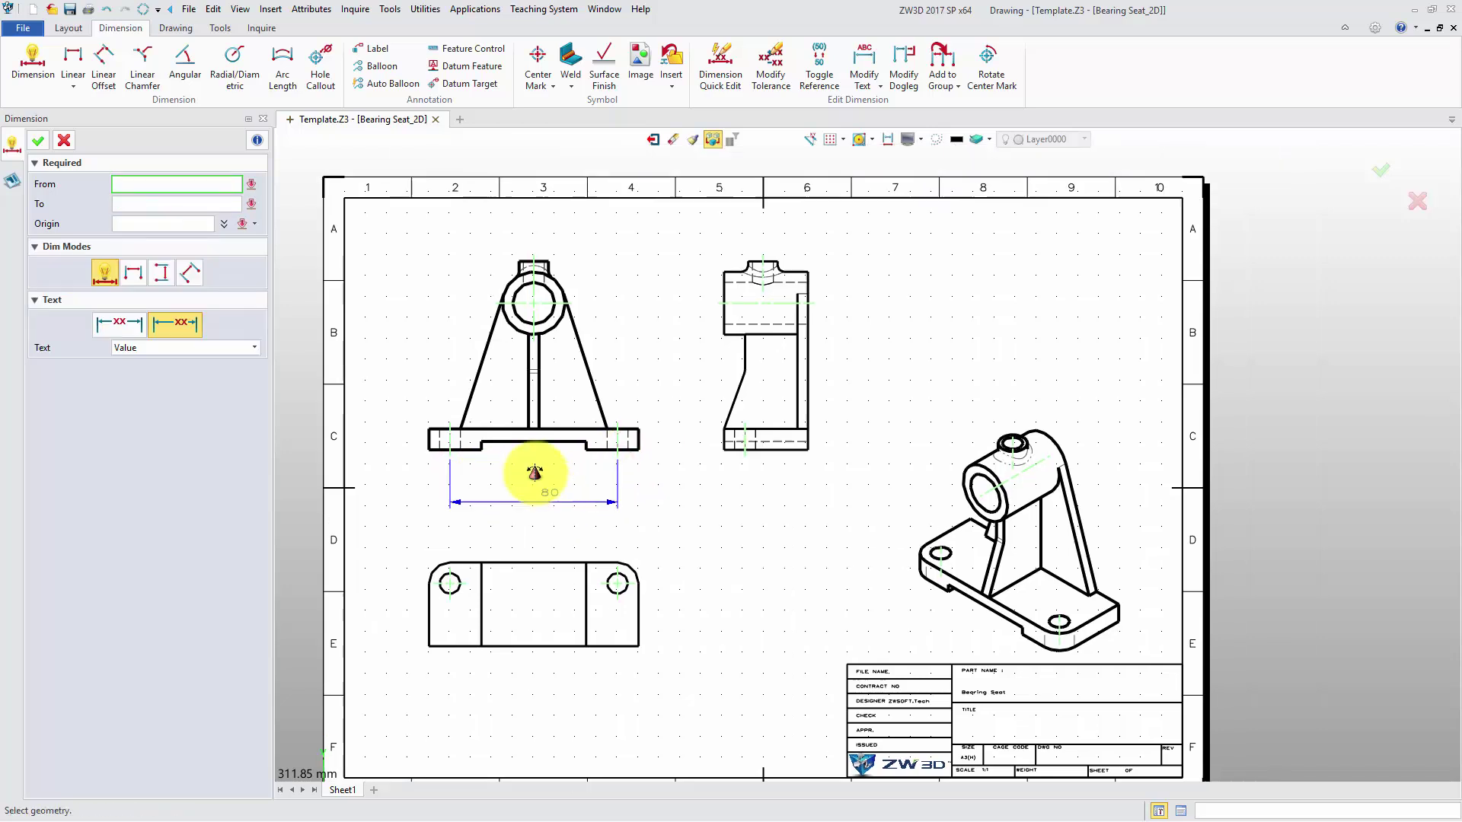
{"action": "left_click", "coordinate": [640, 442]}
{"action": "left_click", "coordinate": [650, 472]}
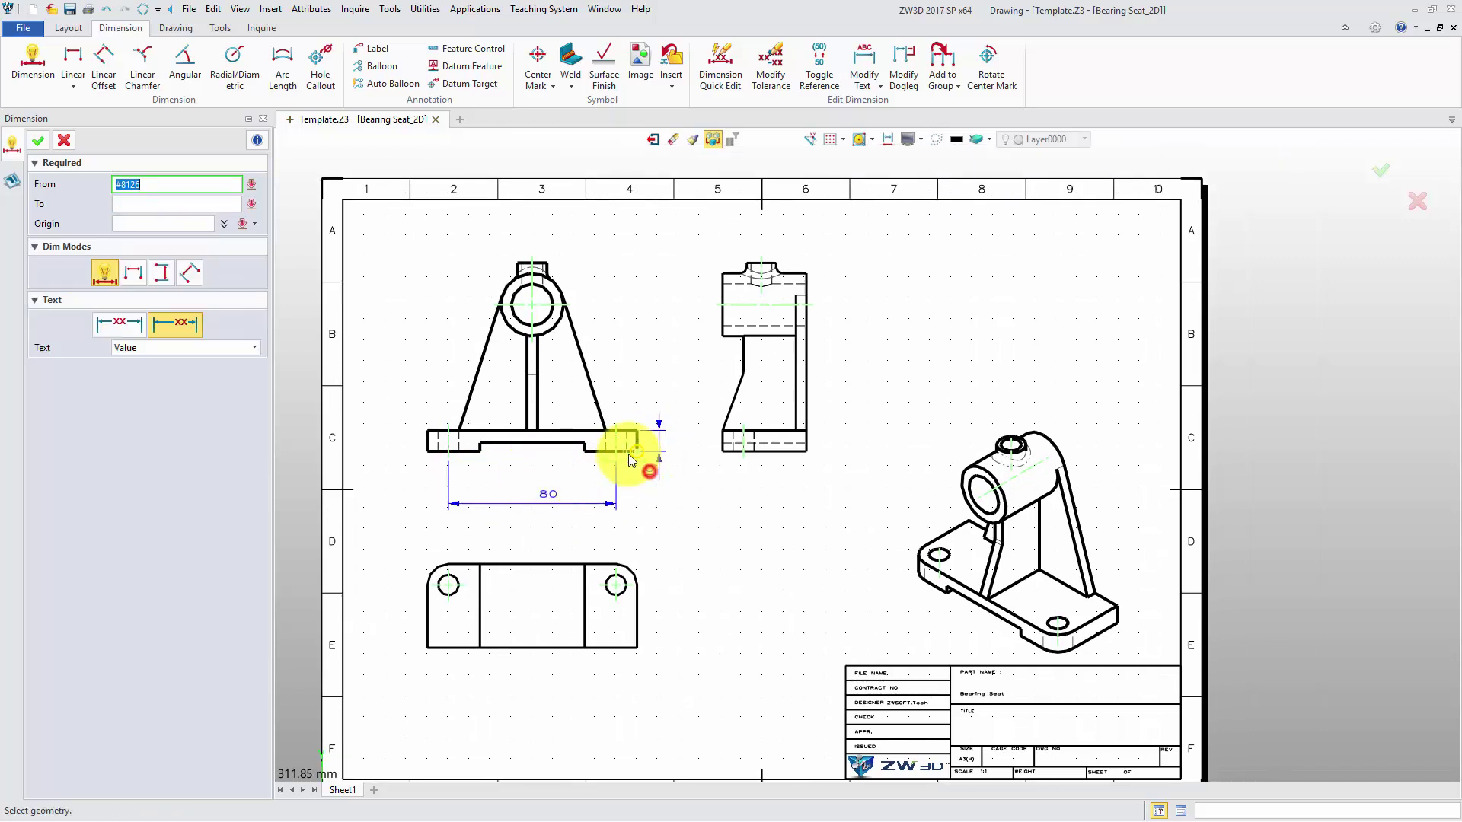
Step: Paste the three-item note into the Text Editor and place it at the sheet's upper right
{"action": "left_click", "coordinate": [180, 31]}
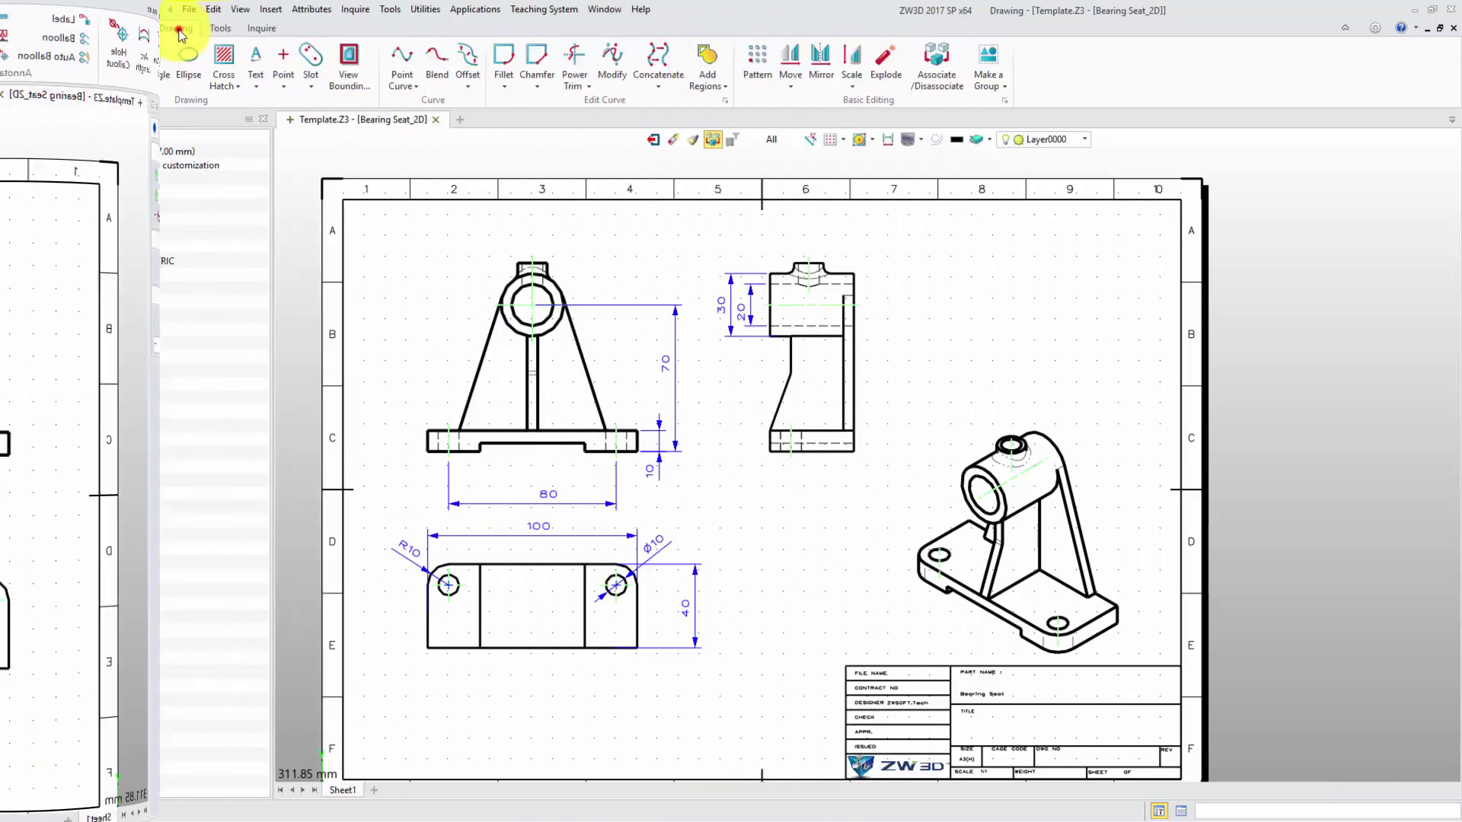
{"action": "left_click", "coordinate": [259, 58]}
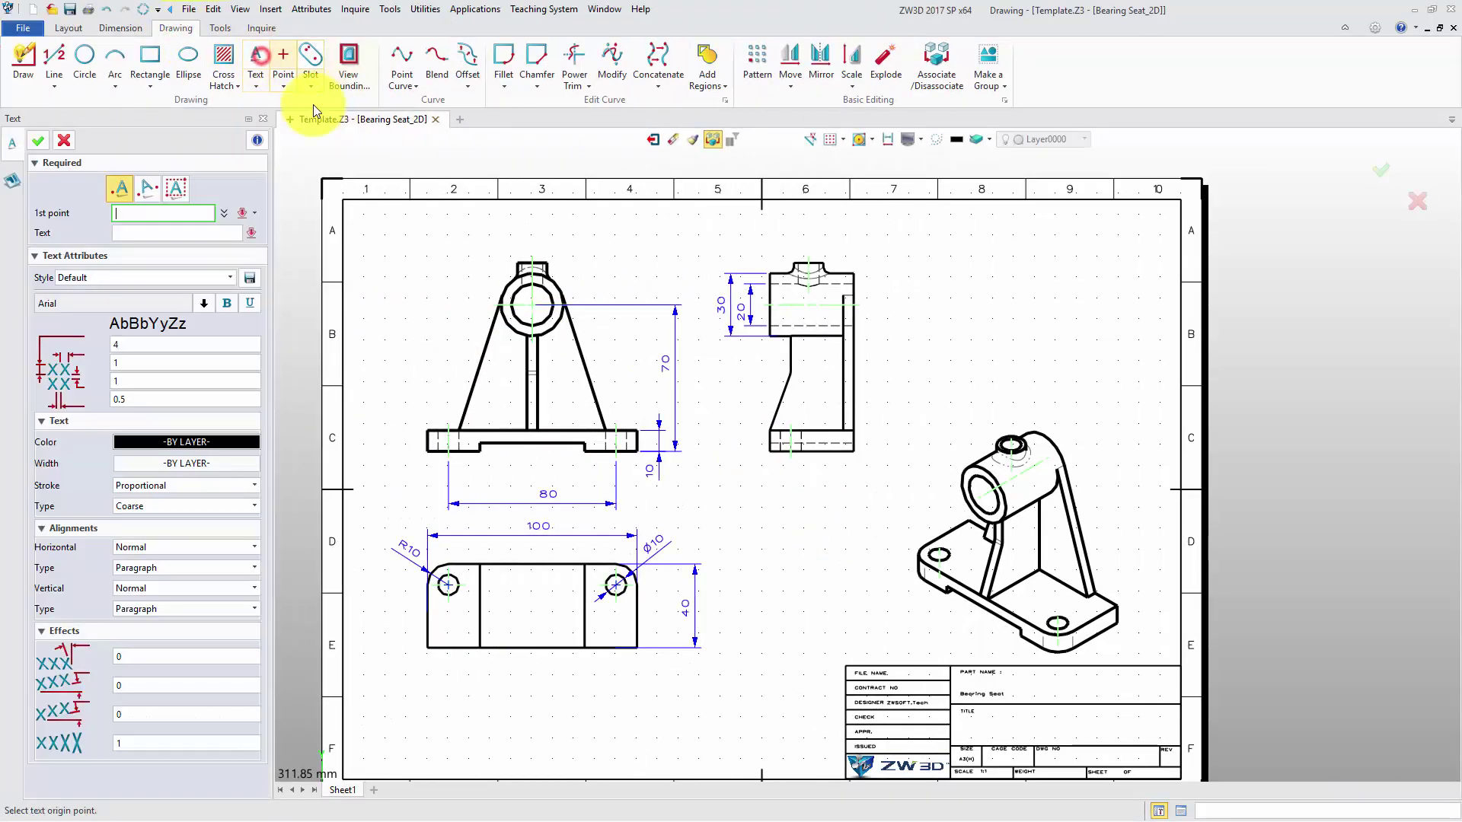
{"action": "left_click", "coordinate": [258, 234]}
{"action": "right_click", "coordinate": [376, 250]}
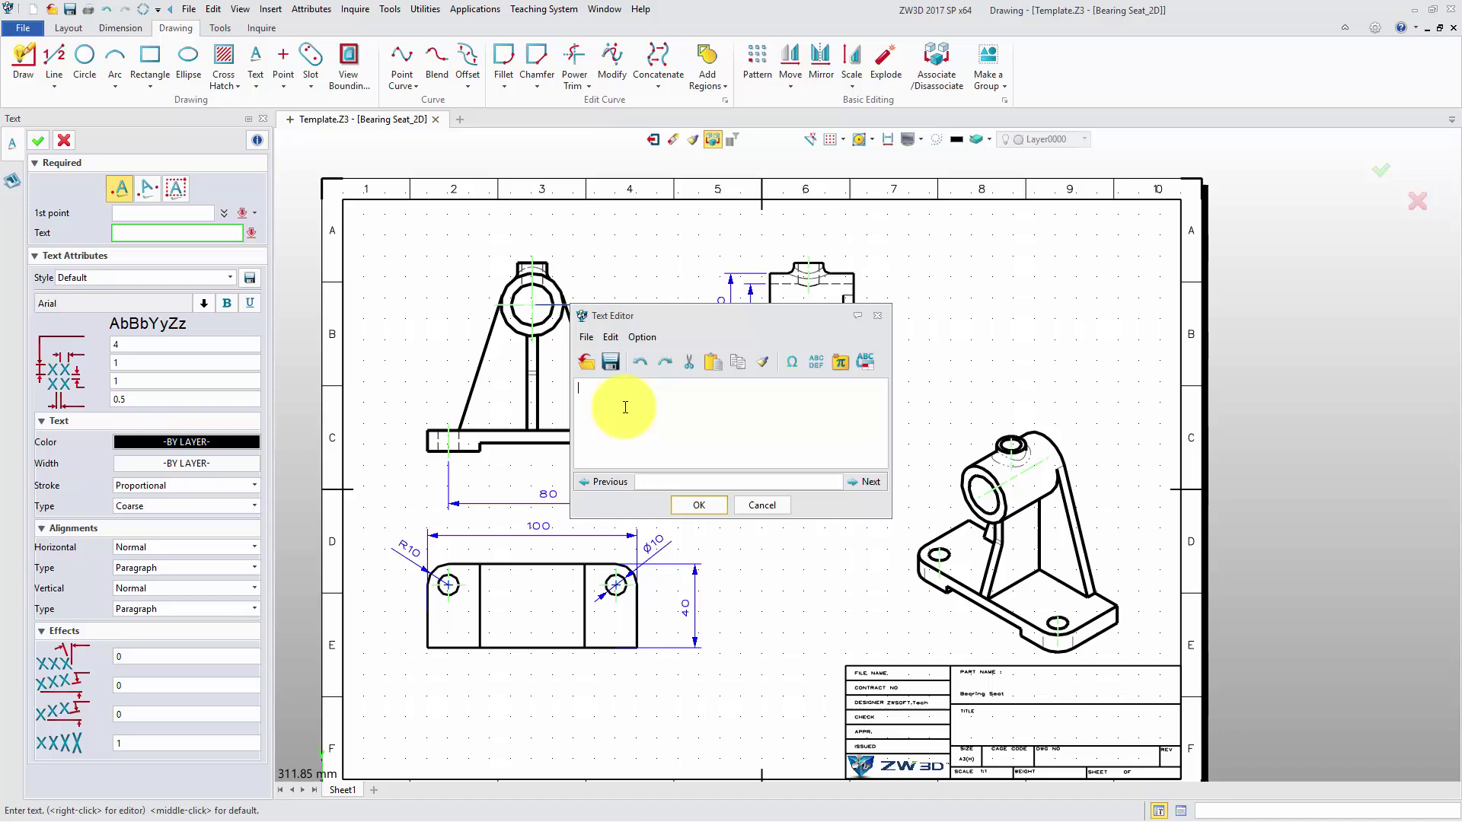
{"action": "type", "text": "Note: 1. Remove sharp edges 2. Surface finishing 3. Test requirements"}
{"action": "left_click", "coordinate": [683, 505]}
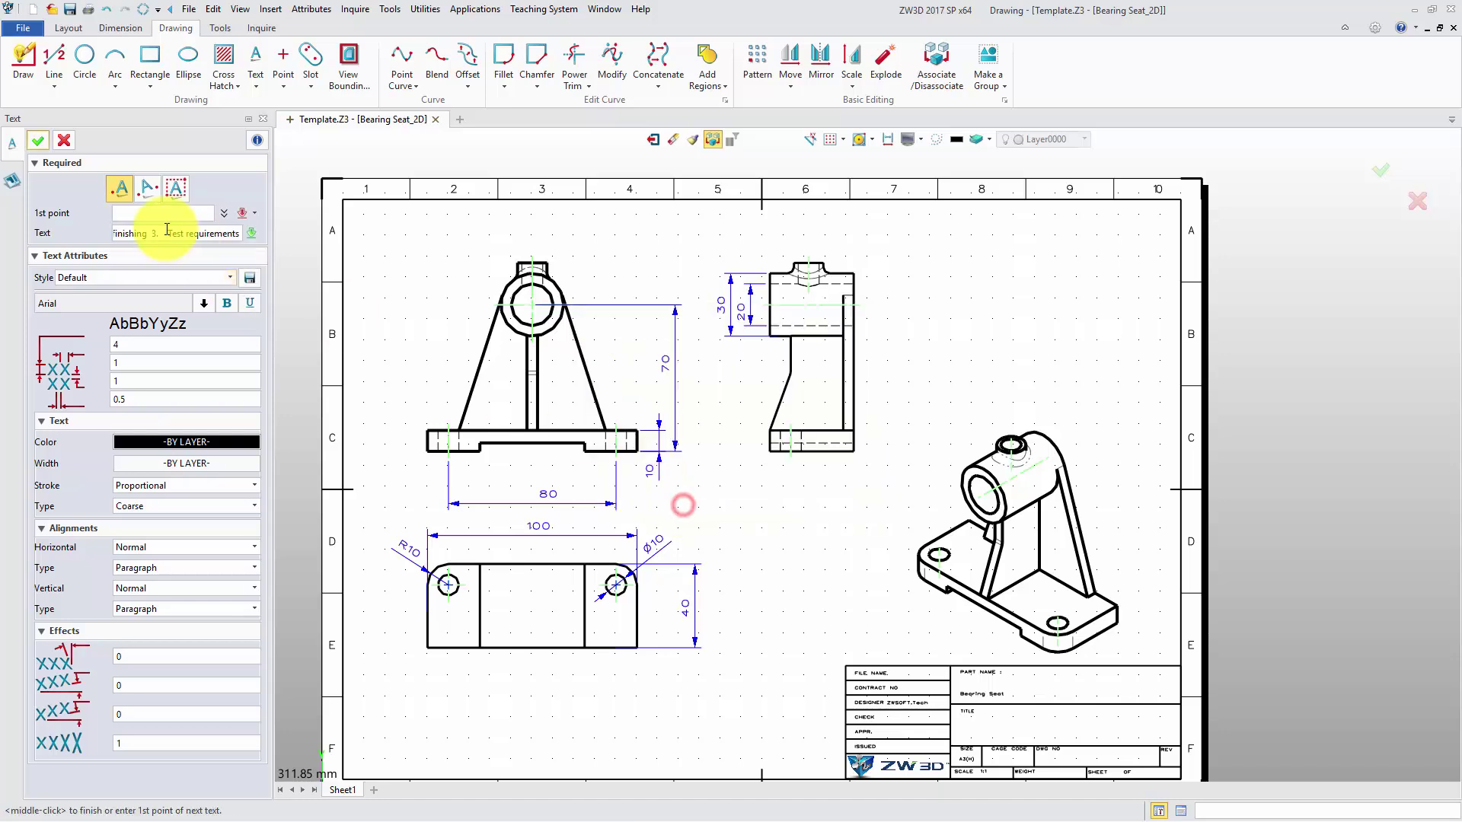
{"action": "left_click", "coordinate": [163, 214]}
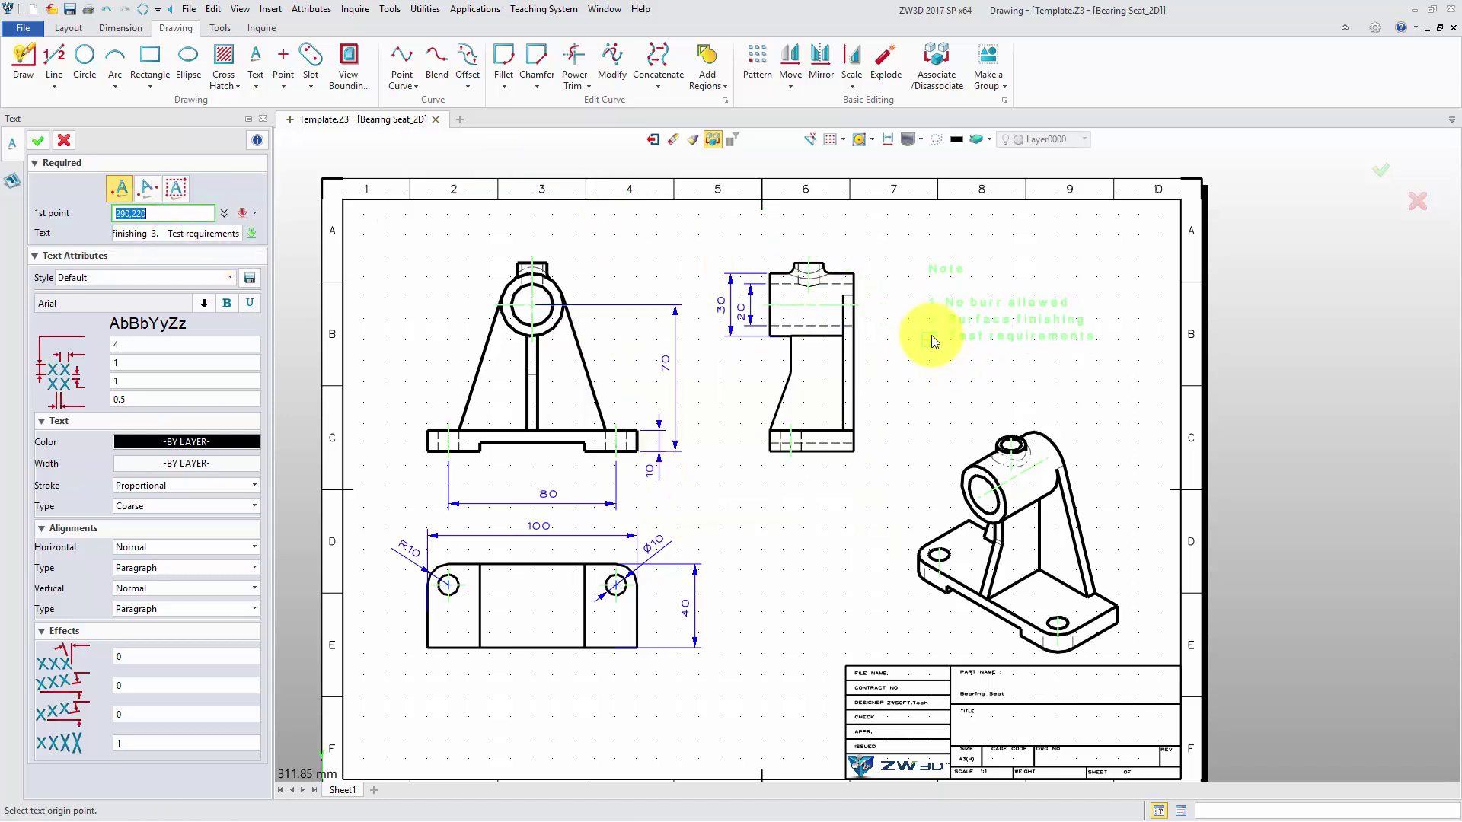
{"action": "left_click", "coordinate": [934, 340]}
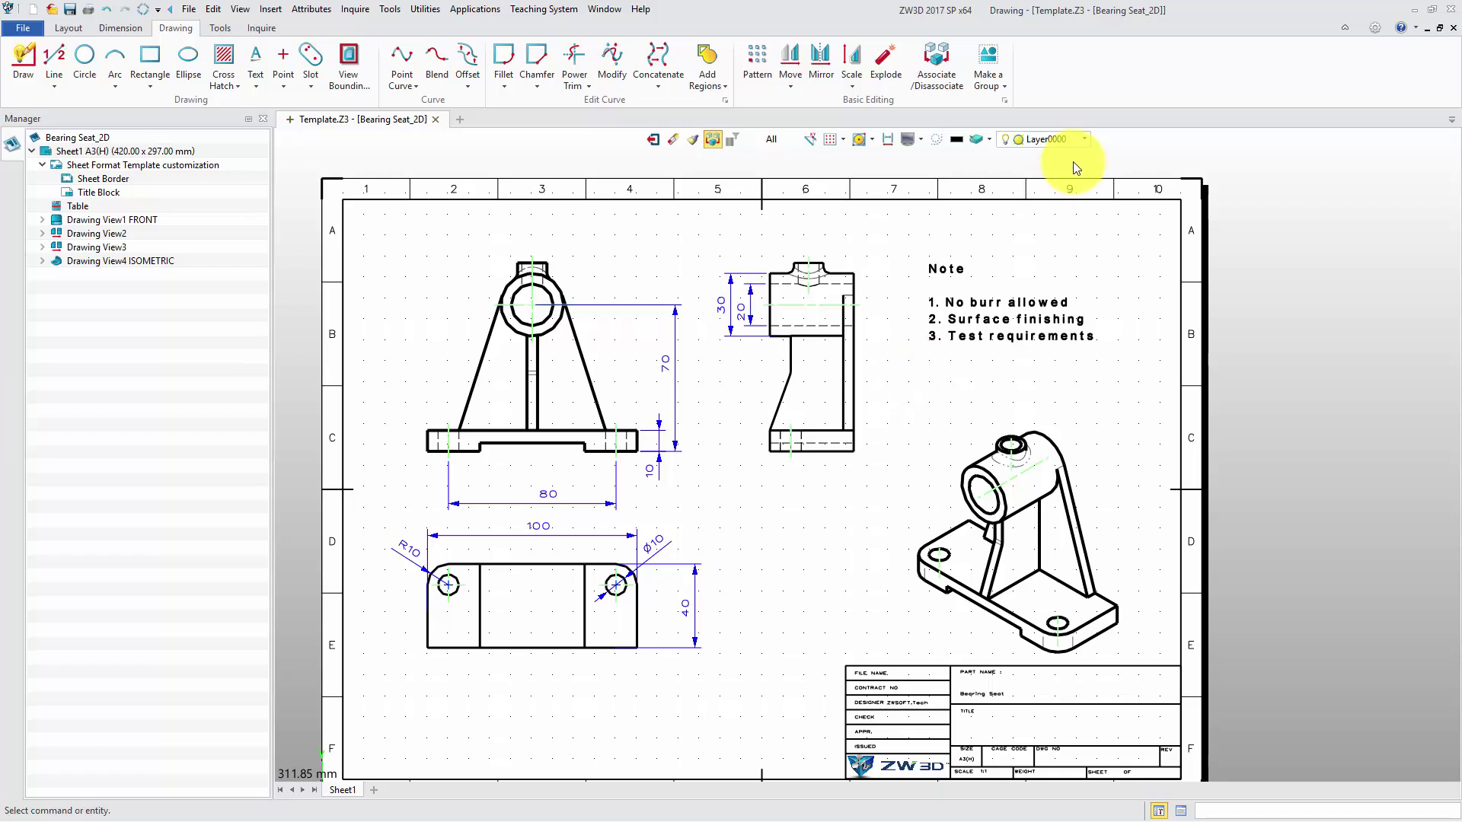
Step: Hide the Centerline layer and toggle the Dimension and Text layers off and on
{"action": "left_click", "coordinate": [1084, 139]}
{"action": "left_click", "coordinate": [1006, 155]}
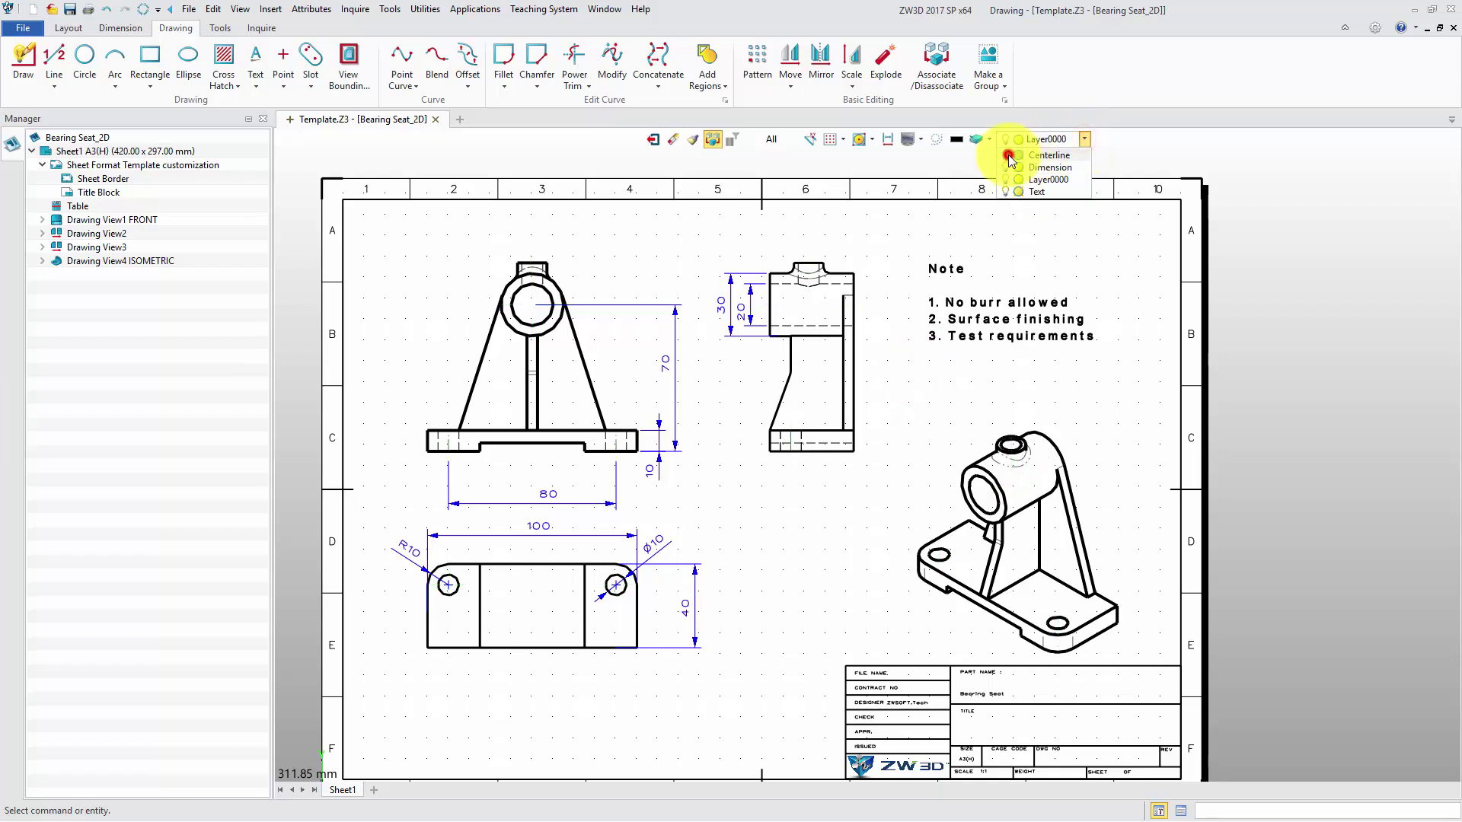
{"action": "left_click", "coordinate": [1005, 166]}
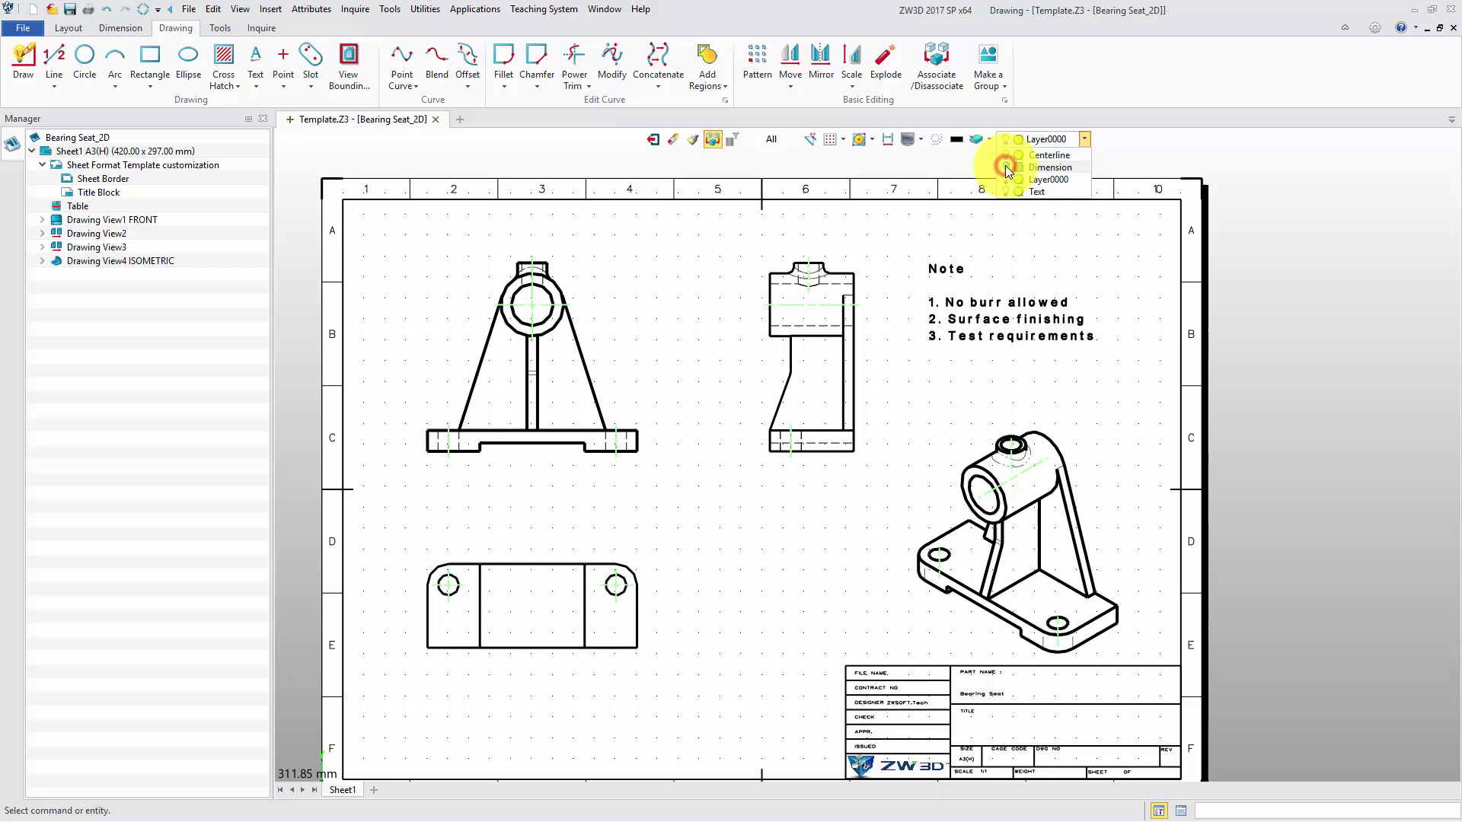
{"action": "left_click", "coordinate": [1005, 166]}
{"action": "left_click", "coordinate": [1008, 190]}
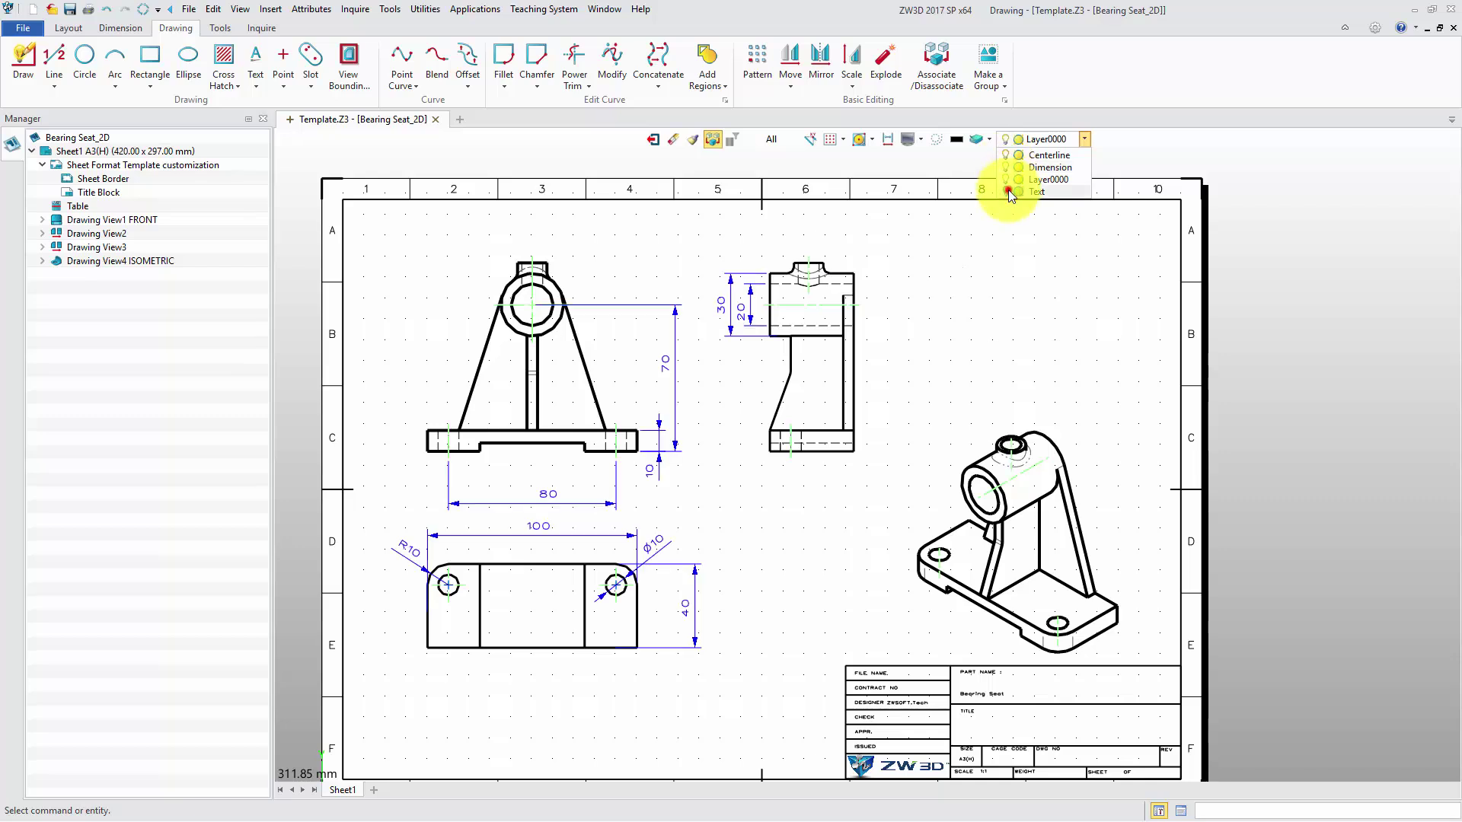
{"action": "left_click", "coordinate": [1008, 189]}
Step: Zoom in on the title block to check its auto-filled part name, designer, size and scale
{"action": "left_click", "coordinate": [1096, 303]}
{"action": "middle_click_drag", "start_coordinate": [1027, 622], "coordinate": [790, 326]}
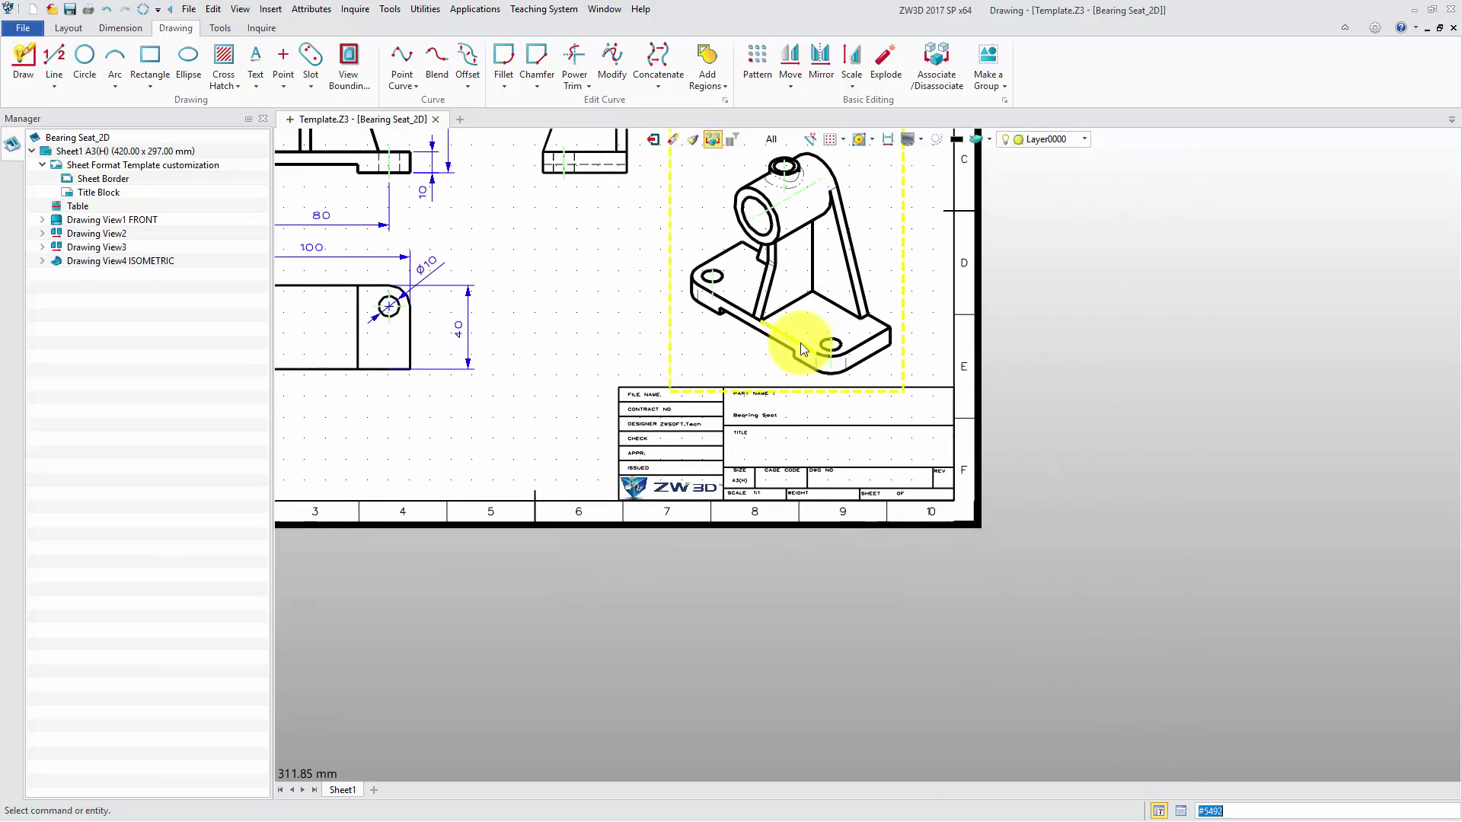
{"action": "scroll", "coordinate": [747, 482], "scroll_direction": "up", "scroll_amount": 5}
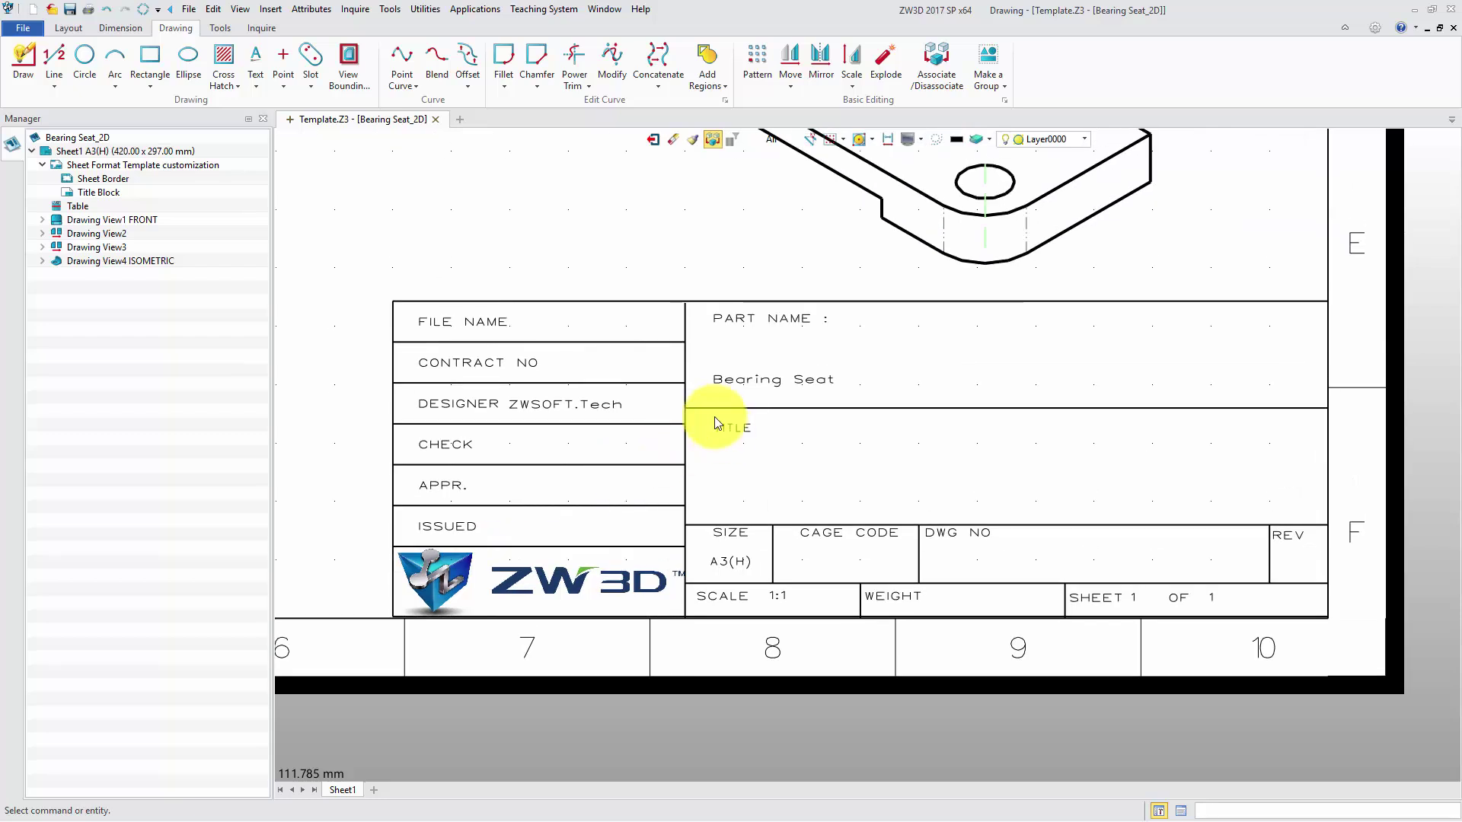